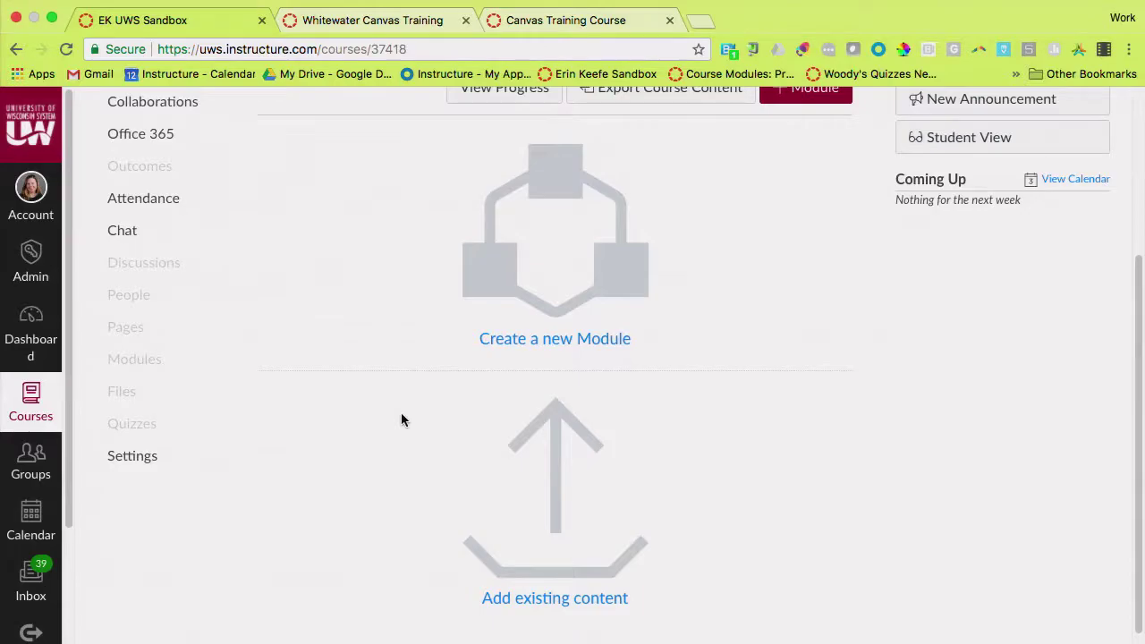
# Switch to the browser window with the 451Fall17 Canvas course and open its list of modules
pyautogui.scroll(3, 400, 417)
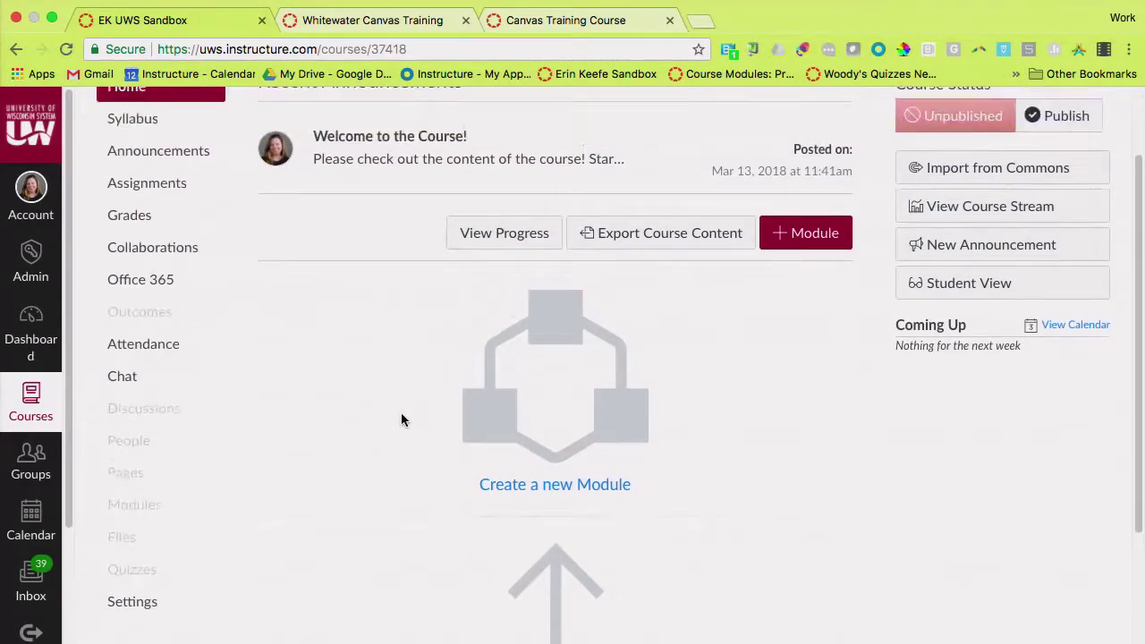
pyautogui.hotkey('ctrl', 'Right')
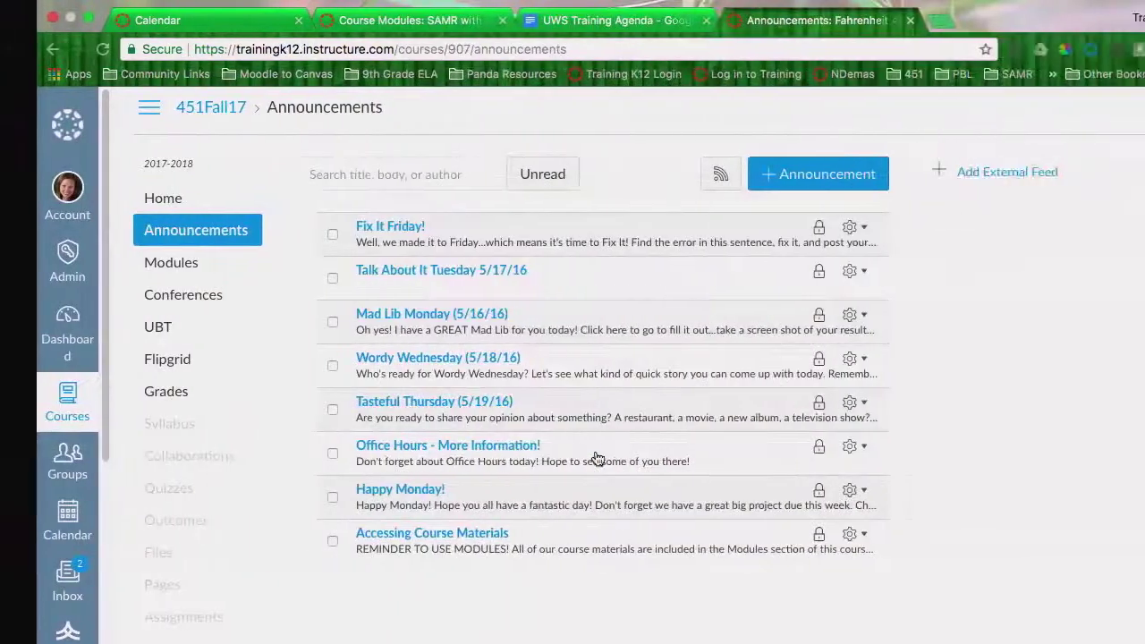
pyautogui.click(148, 259)
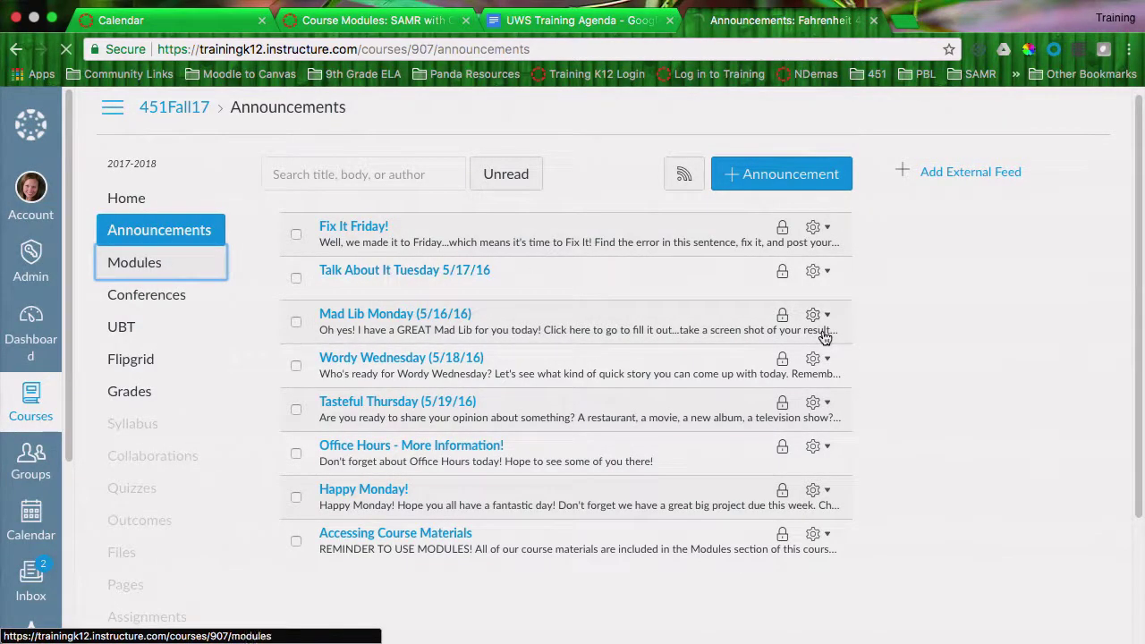
pyautogui.scroll(-1, 823, 331)
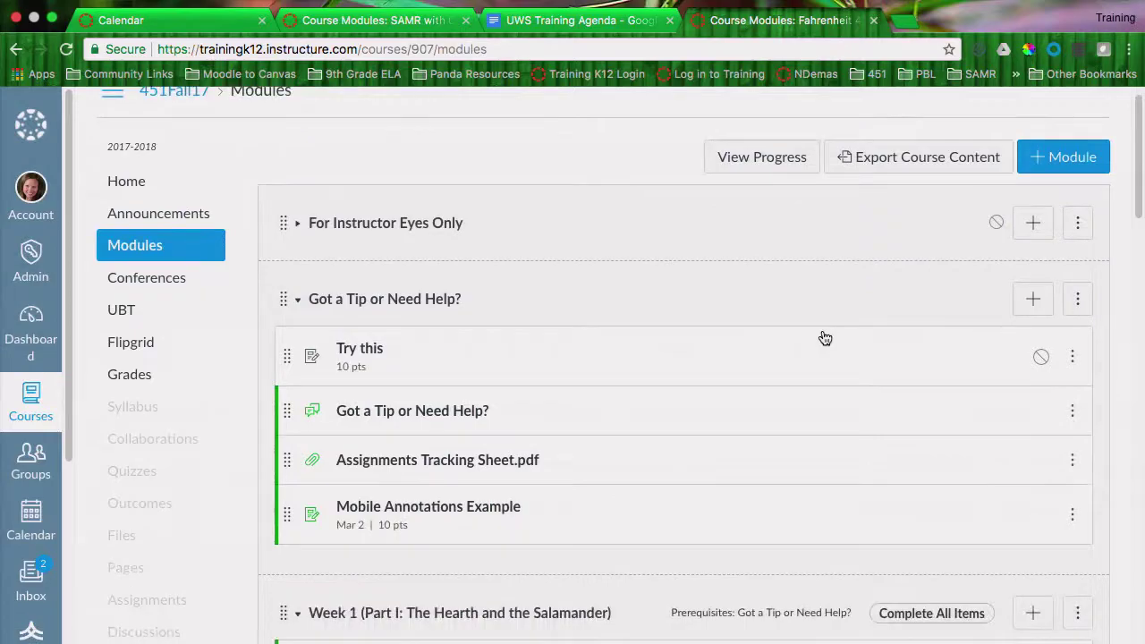
pyautogui.scroll(-3, 822, 335)
pyautogui.scroll(3, 454, 233)
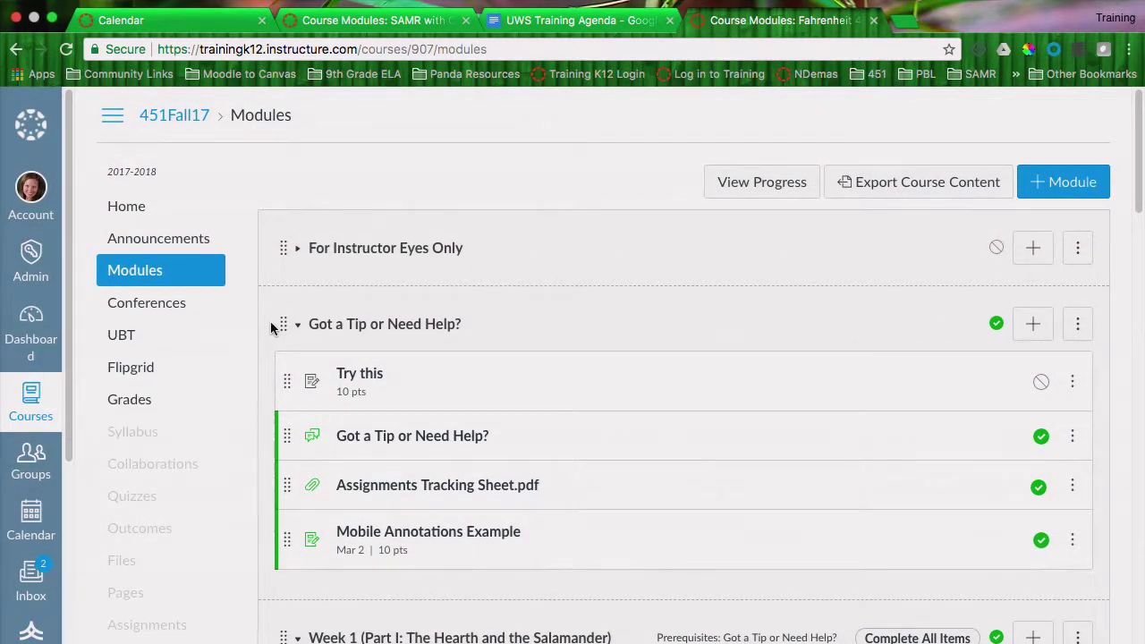
# Collapse the Got a Tip or Need Help?, Week 1 and Week 6 modules so only their titles show
pyautogui.click(300, 328)
pyautogui.click(302, 405)
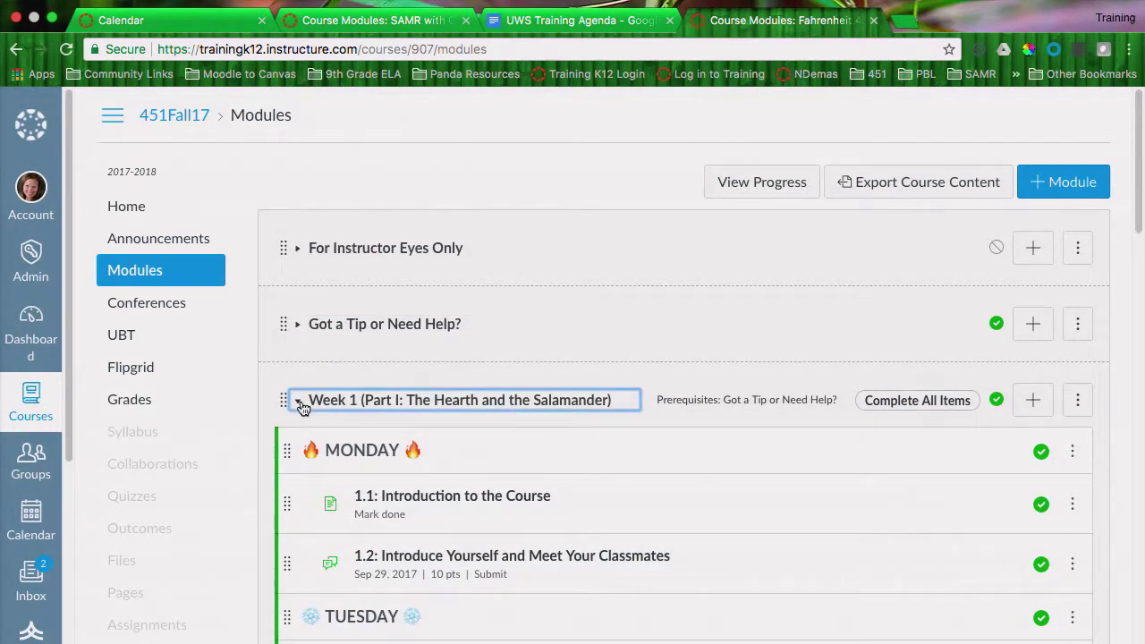
pyautogui.scroll(-2, 470, 436)
pyautogui.scroll(-3, 469, 436)
pyautogui.click(296, 561)
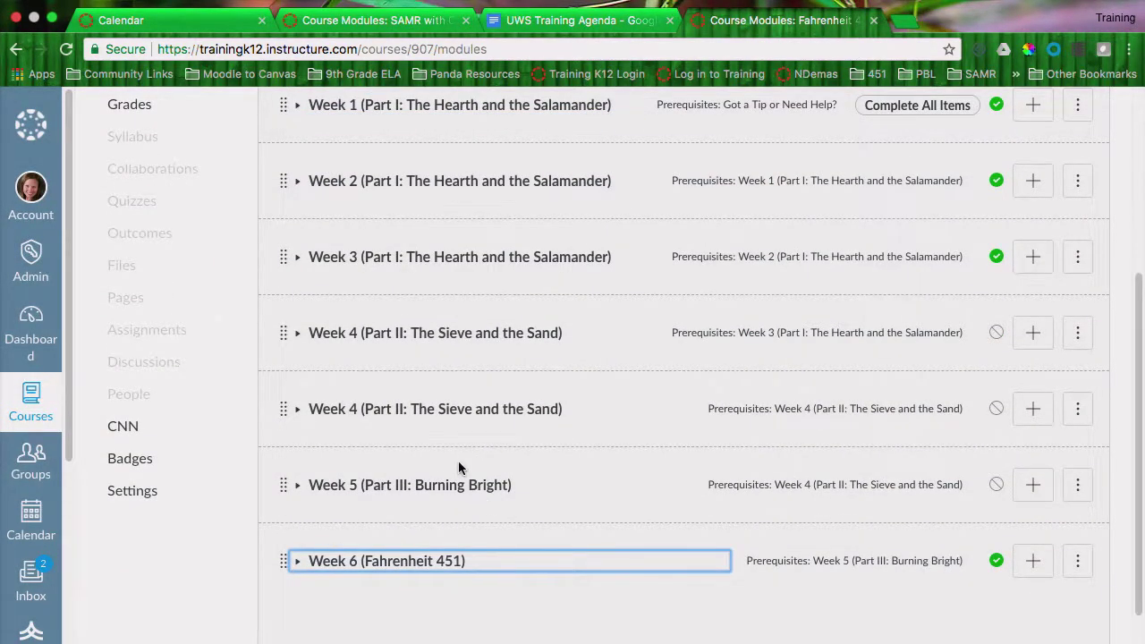
# Expand the Week 1 (Part I: The Hearth and the Salamander) module to show its daily items
pyautogui.scroll(4, 458, 460)
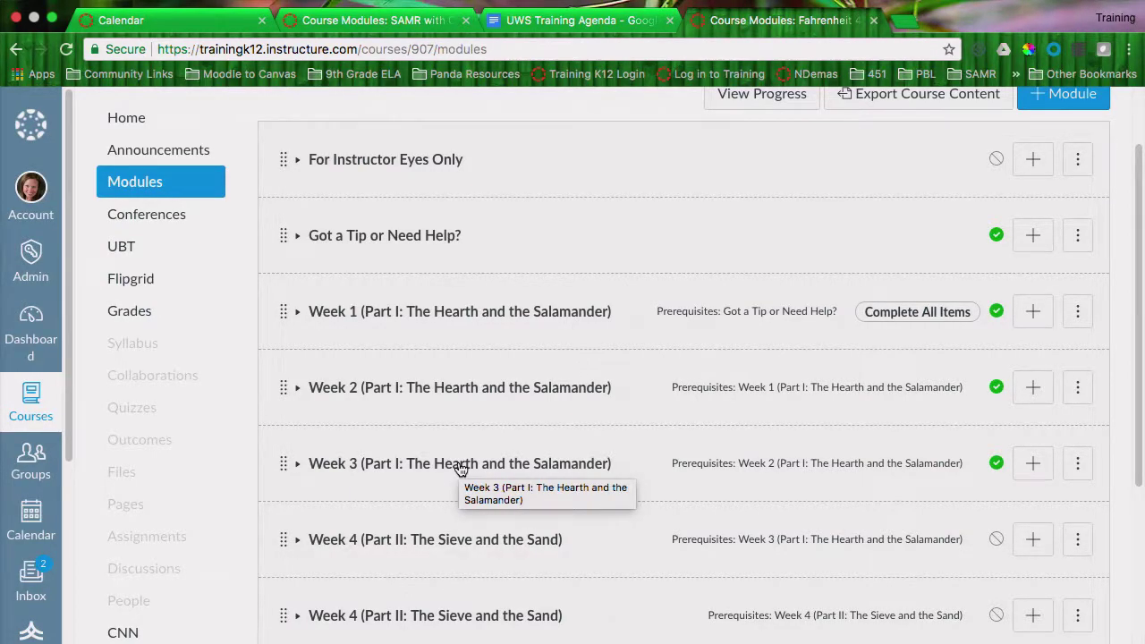
pyautogui.click(297, 313)
pyautogui.scroll(-2, 524, 345)
pyautogui.scroll(-2, 524, 351)
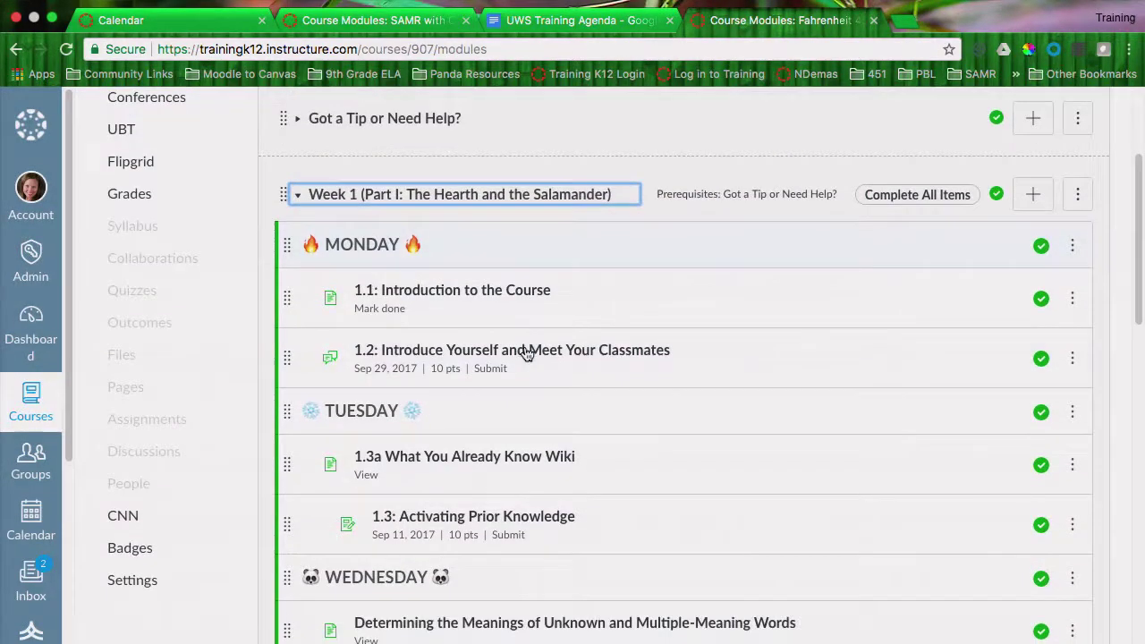
pyautogui.scroll(-1, 525, 350)
pyautogui.scroll(-1, 525, 350)
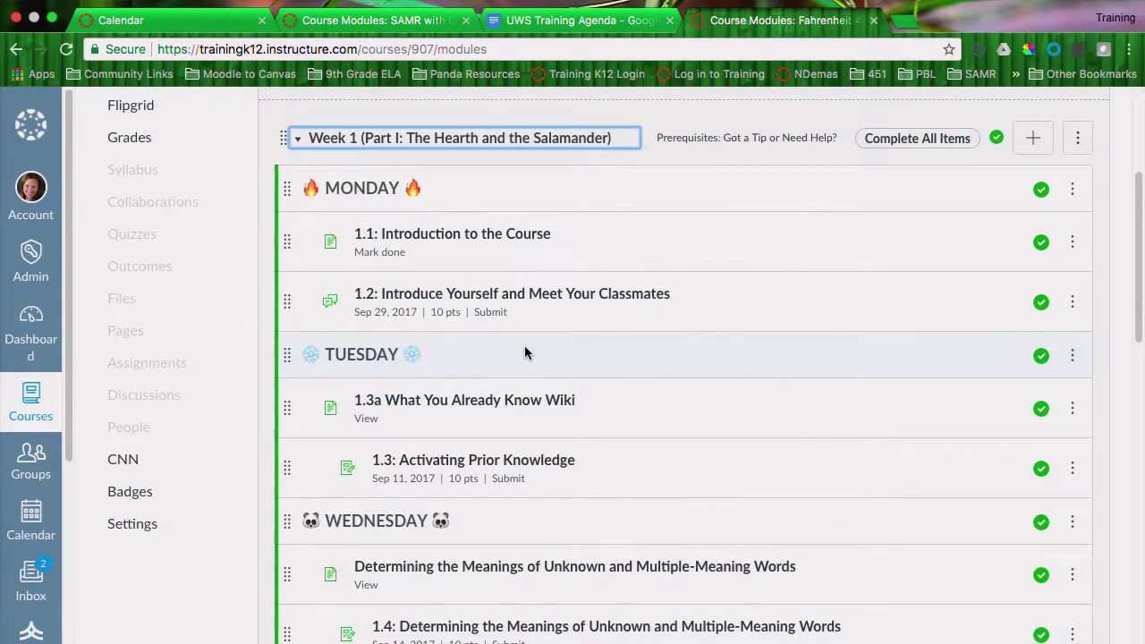
# Examine how the Week 1 items are grouped under weekday headers from Monday to Friday
pyautogui.scroll(-3, 525, 352)
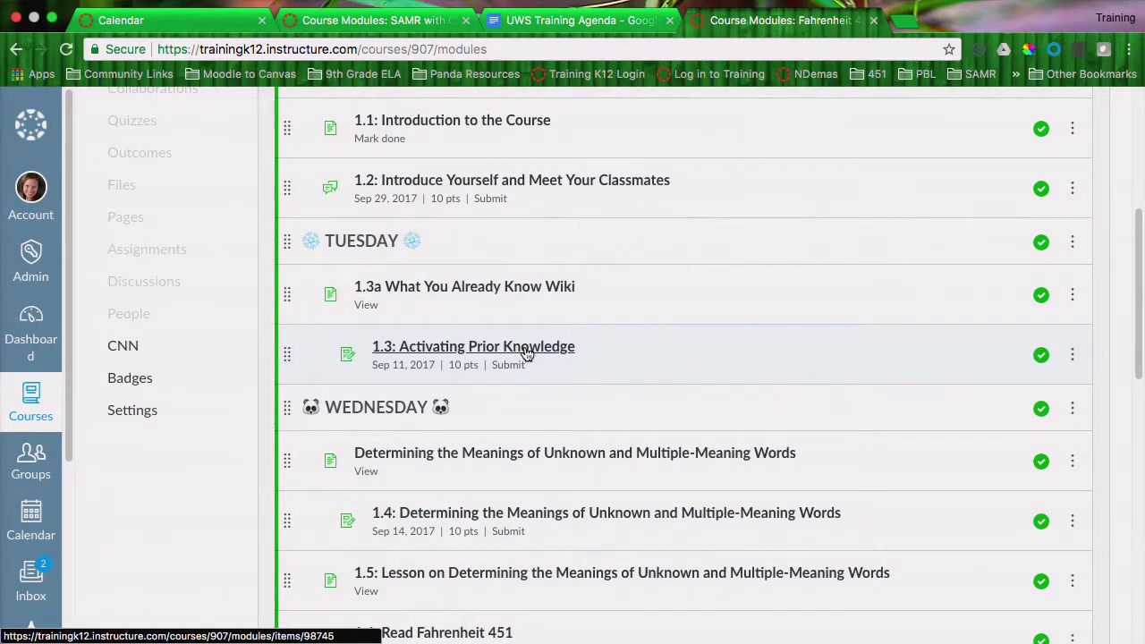
pyautogui.scroll(1, 525, 353)
pyautogui.scroll(-4, 526, 352)
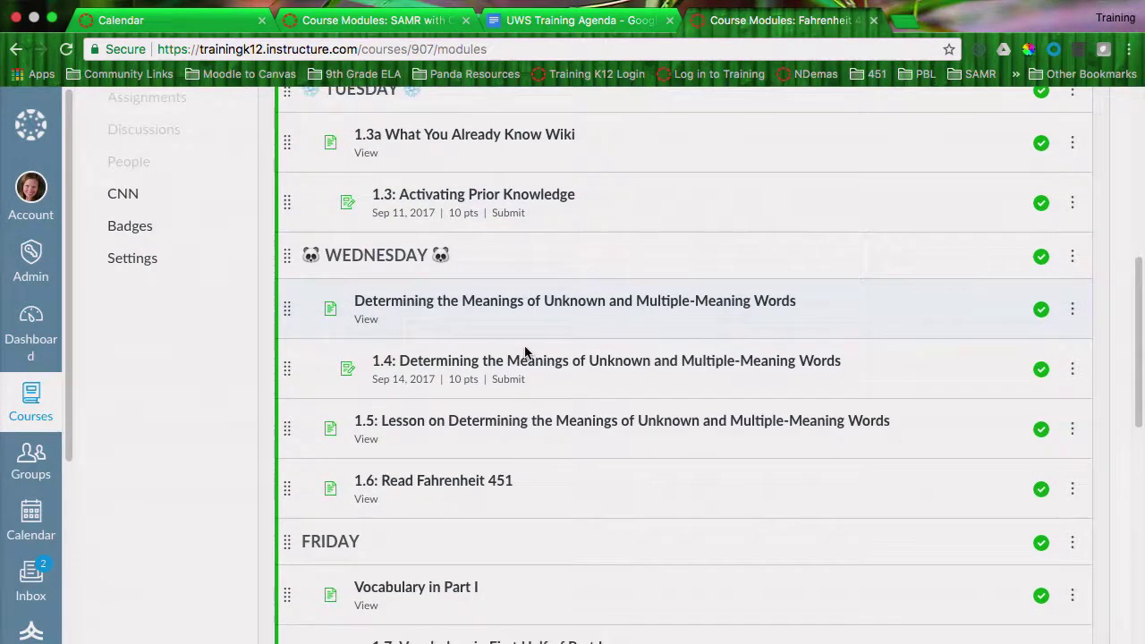
pyautogui.scroll(-5, 525, 352)
pyautogui.scroll(8, 525, 352)
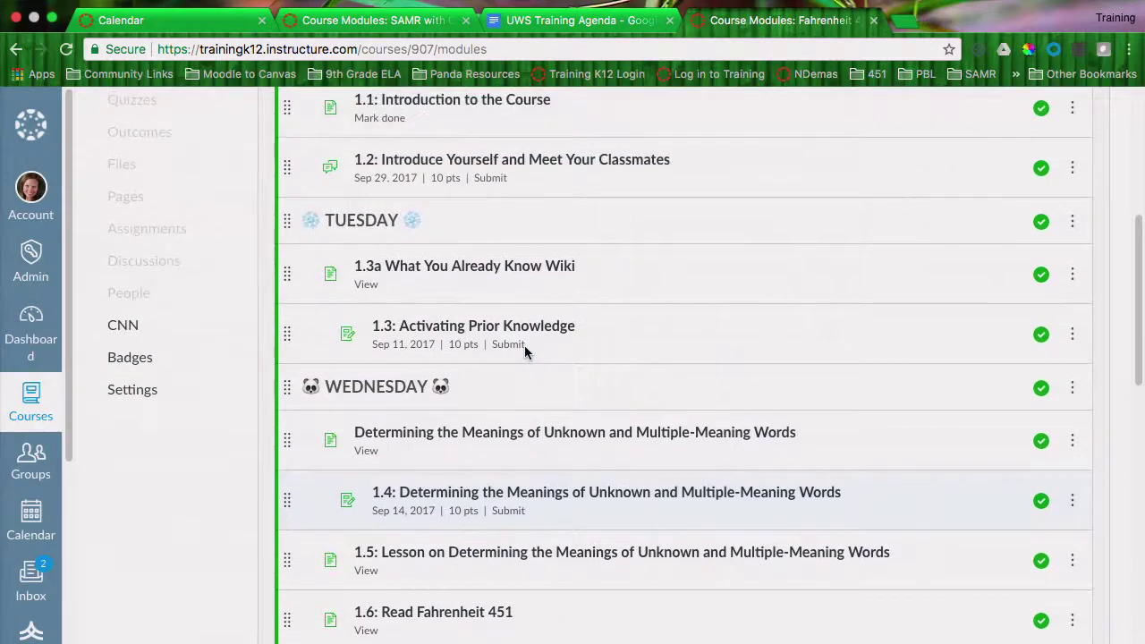
pyautogui.scroll(4, 524, 346)
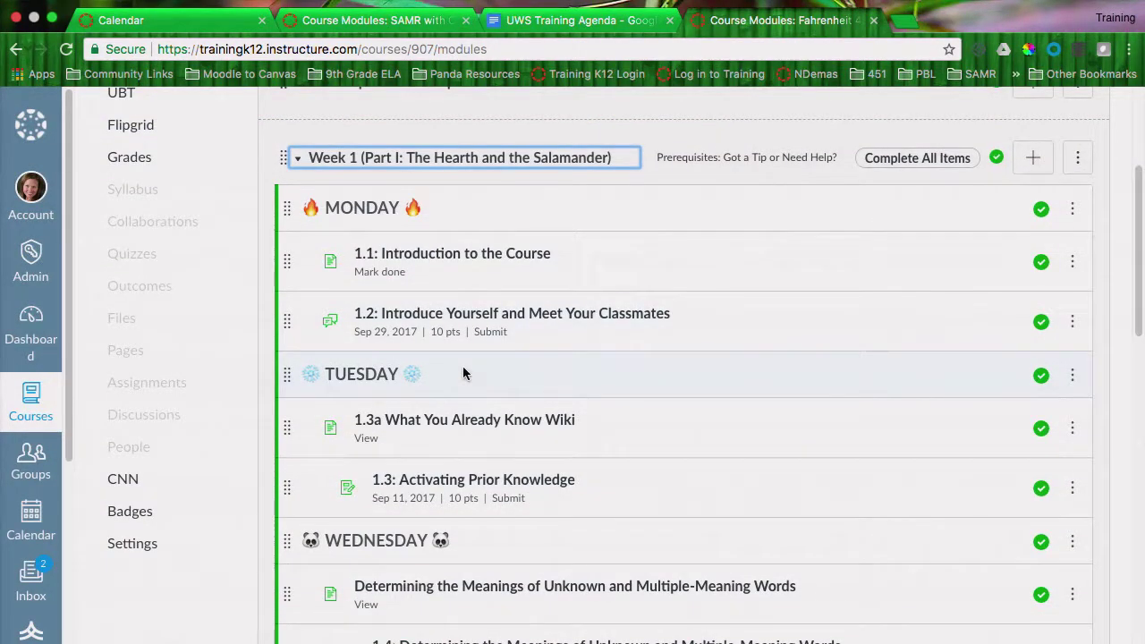
pyautogui.scroll(1, 493, 384)
pyautogui.scroll(-1, 492, 384)
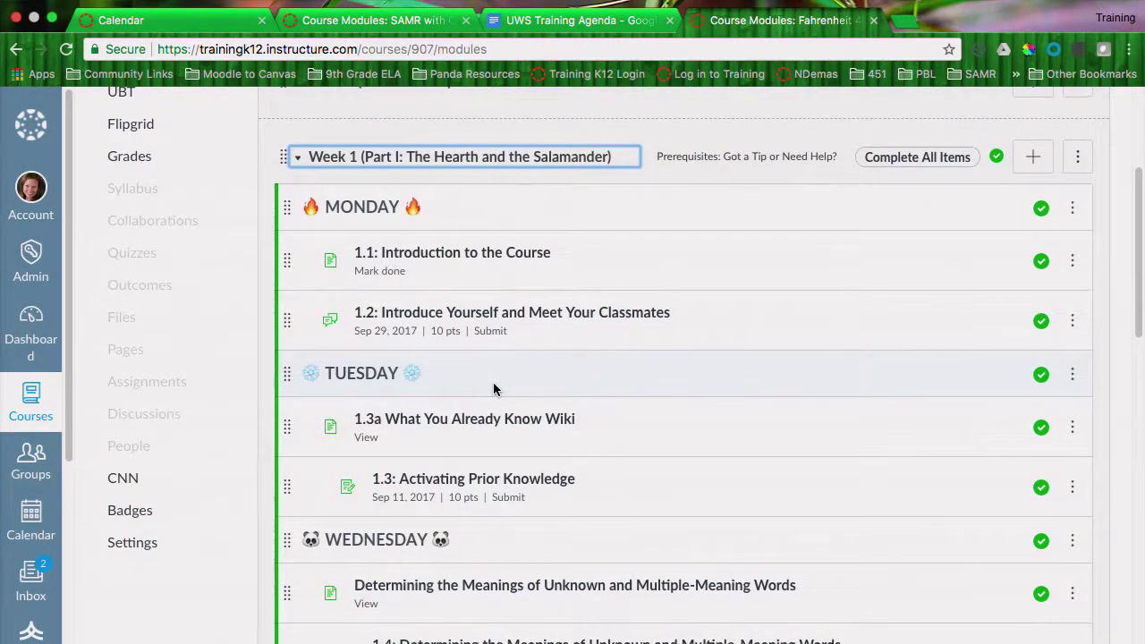
pyautogui.scroll(1, 602, 364)
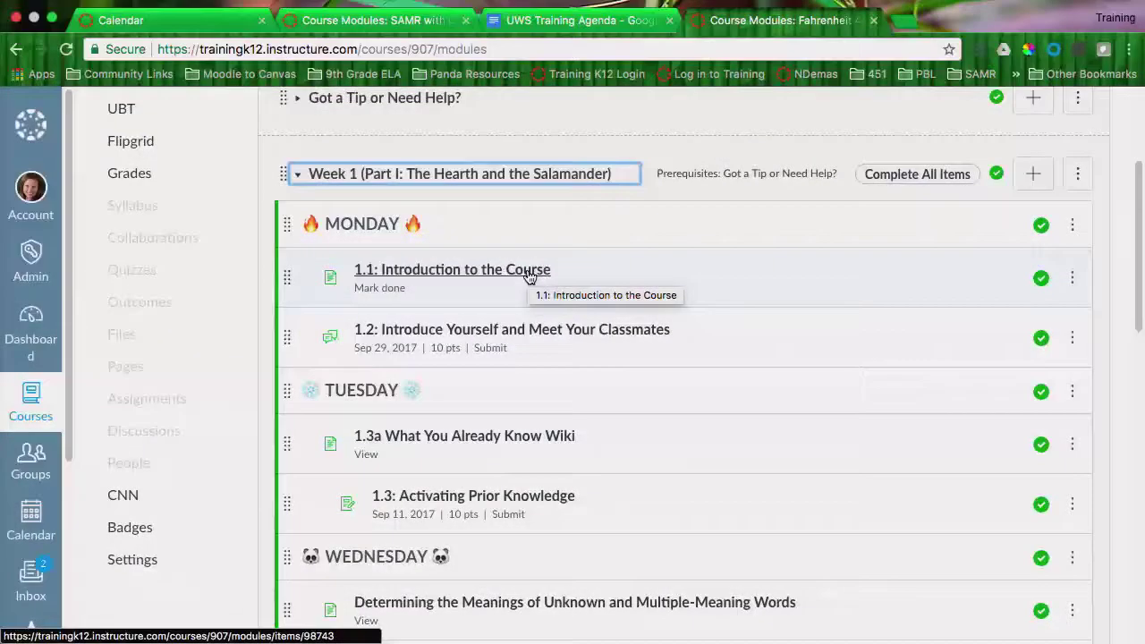
# View the 1.1: Introduction to the Course page and advance to the following module item
pyautogui.click(529, 273)
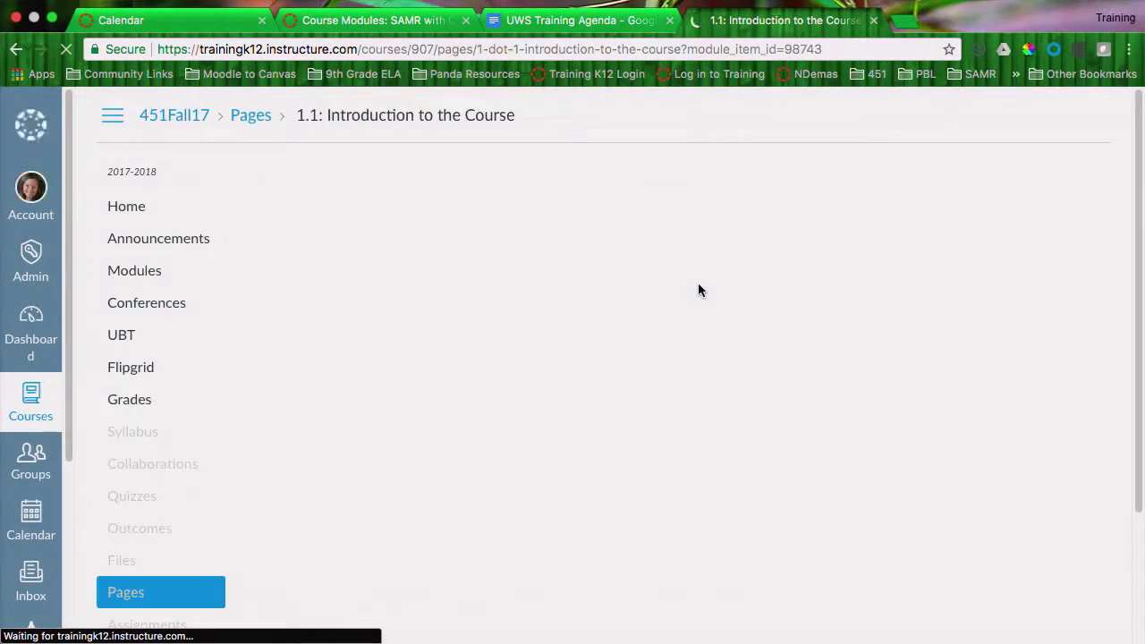
pyautogui.scroll(-2, 587, 288)
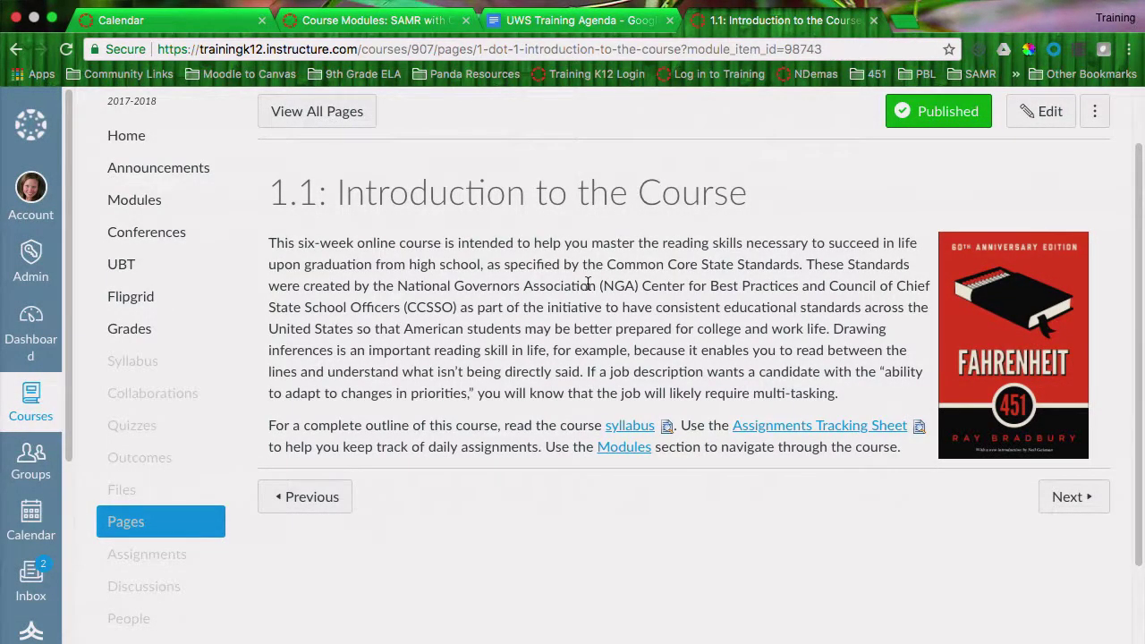
pyautogui.click(1083, 502)
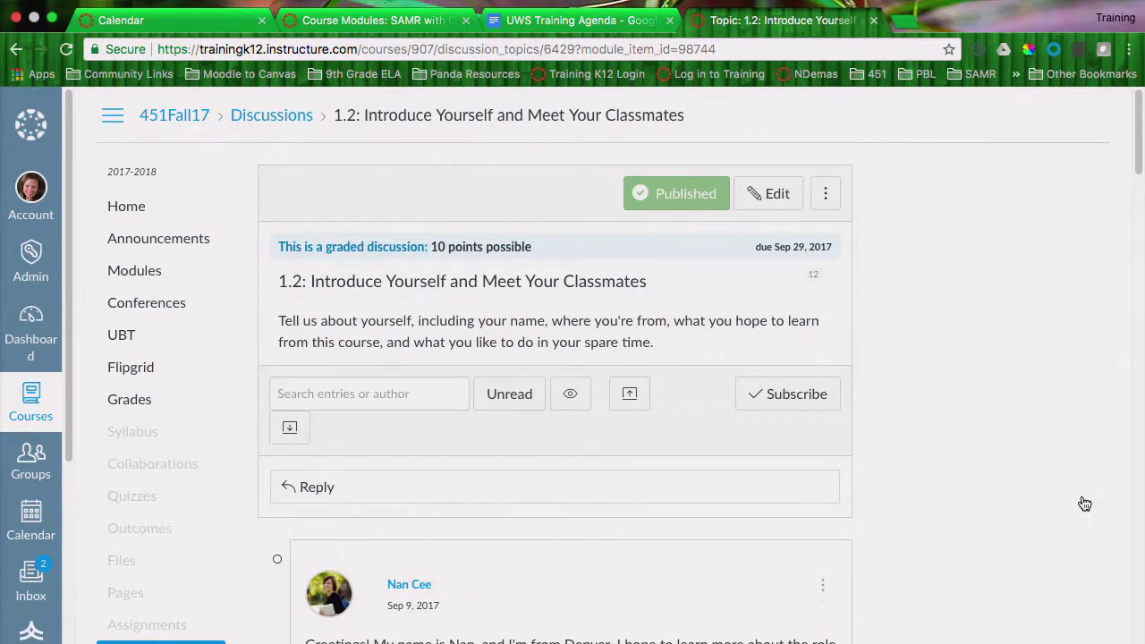
# Read through the replies in the 1.2 discussion and advance to the 1.3a What You Already Know Wiki page
pyautogui.scroll(-15, 1084, 504)
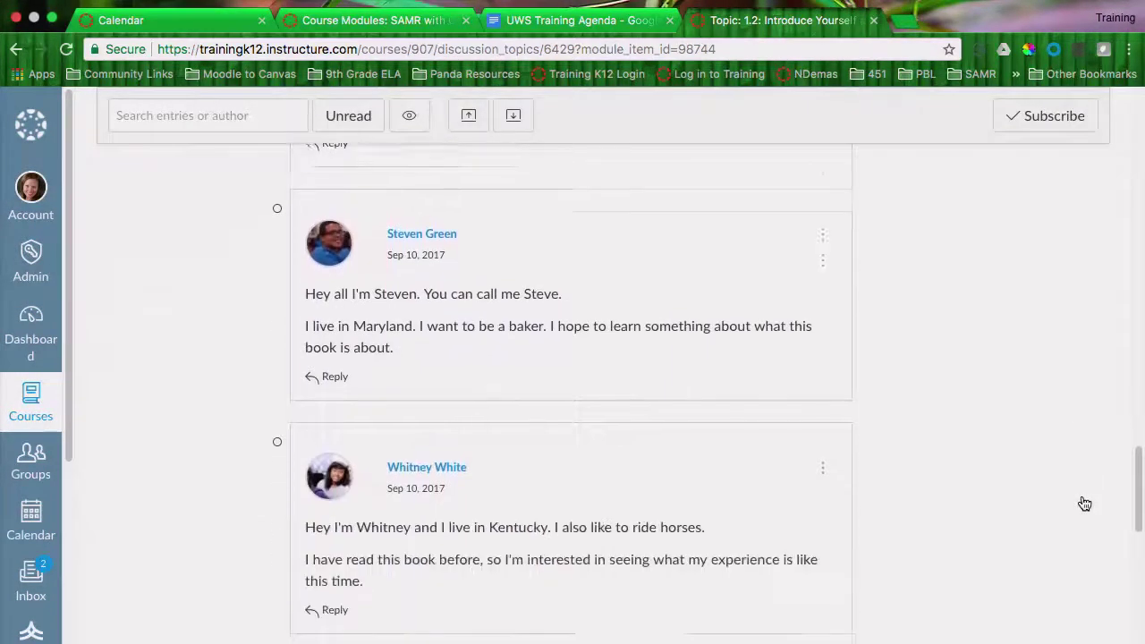
pyautogui.scroll(-6, 987, 542)
pyautogui.click(830, 589)
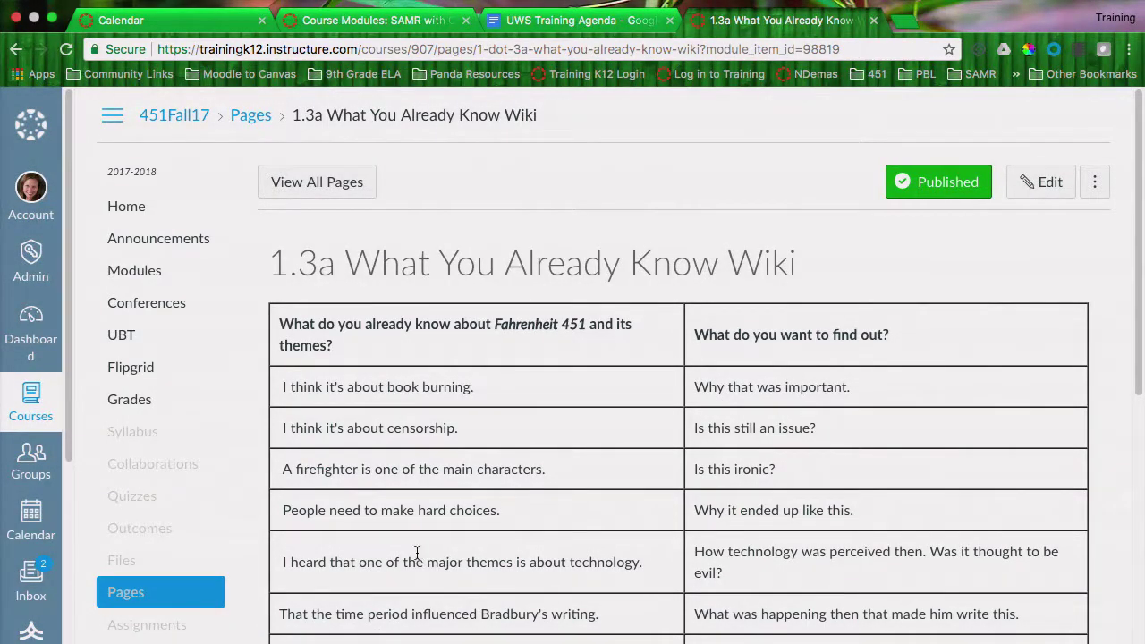
# Return to the course's modules list and review the first items of the Week 1 module
pyautogui.click(162, 278)
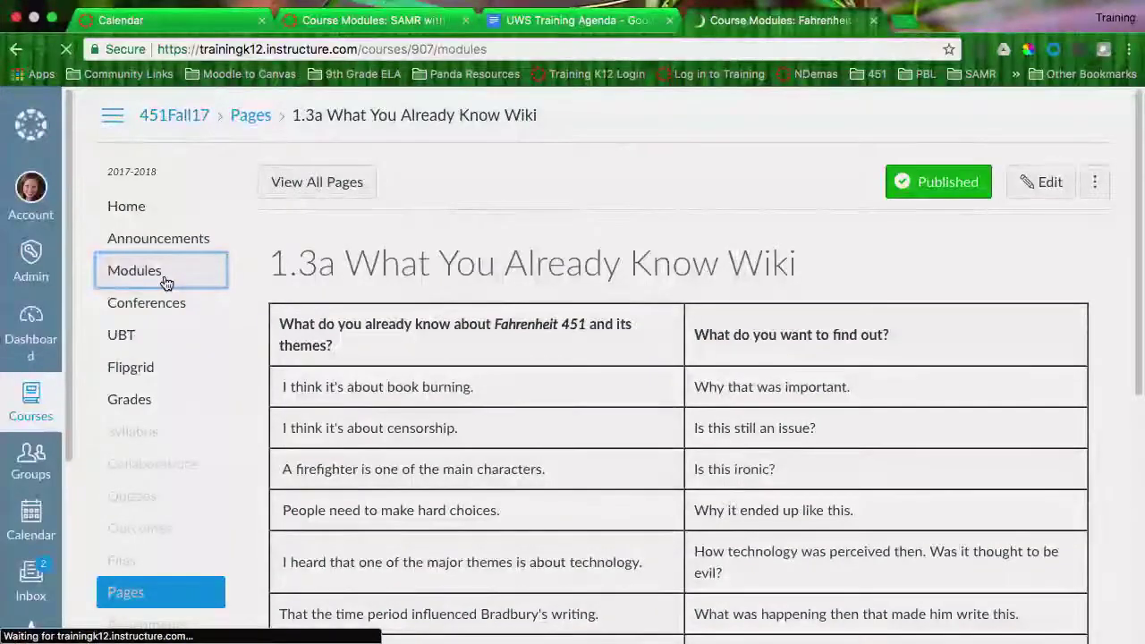
pyautogui.scroll(-5, 166, 282)
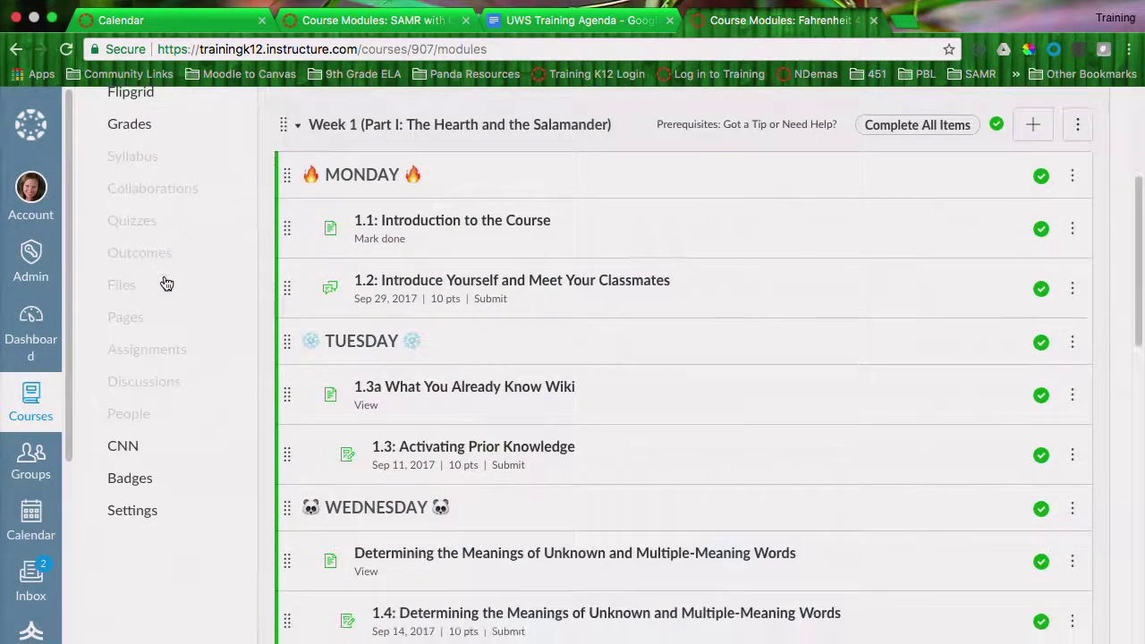
pyautogui.scroll(1, 462, 358)
pyautogui.scroll(3, 462, 359)
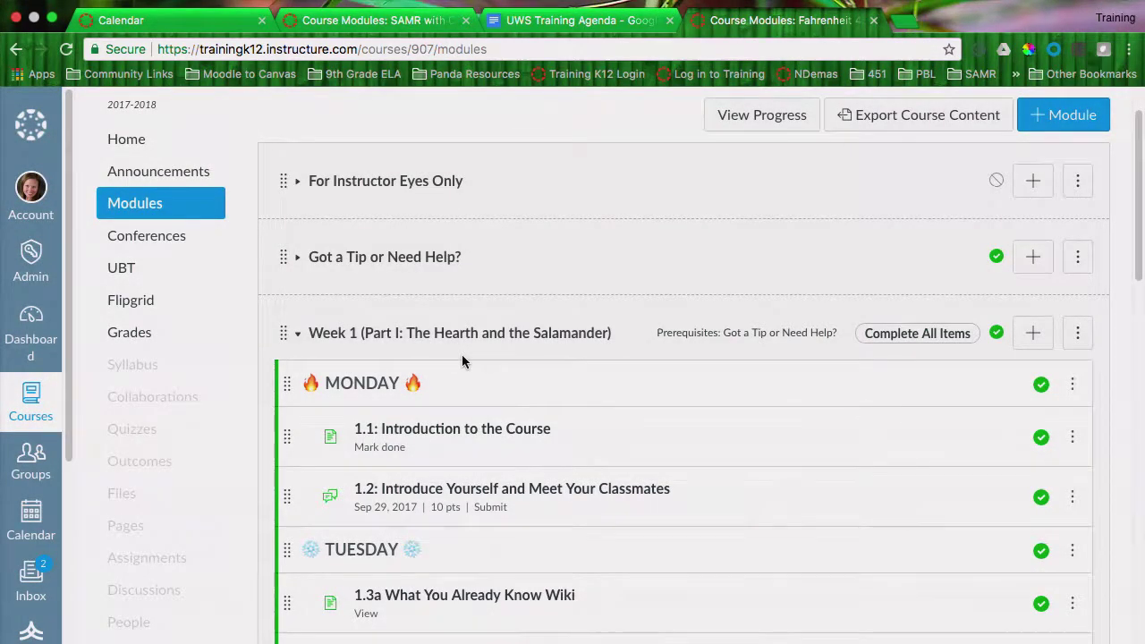
pyautogui.scroll(-3, 461, 354)
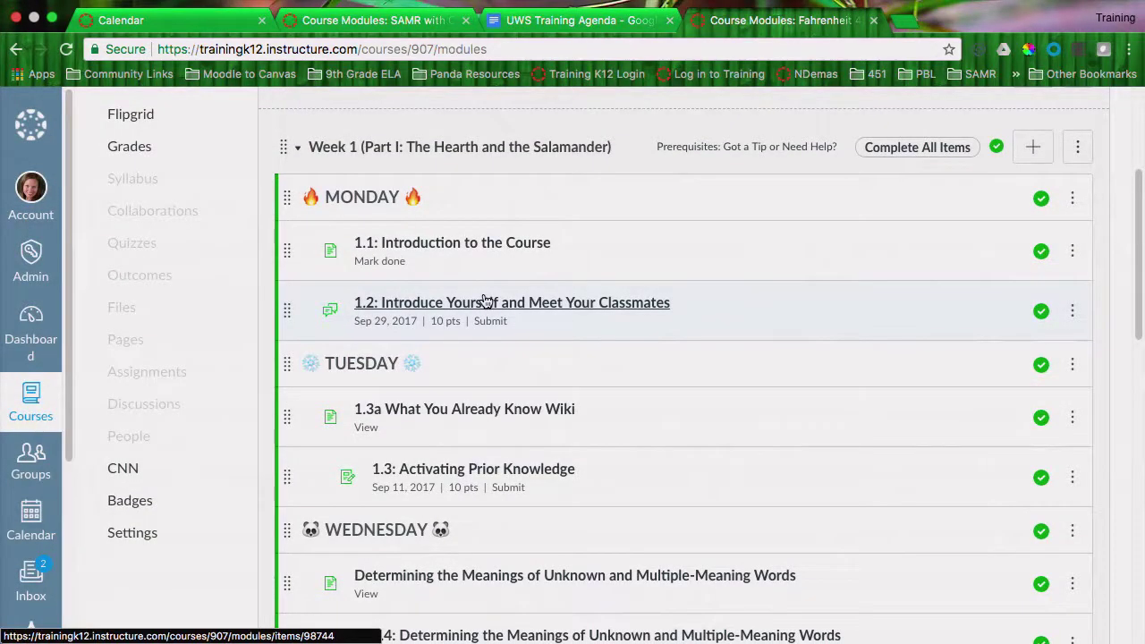
pyautogui.scroll(5, 483, 300)
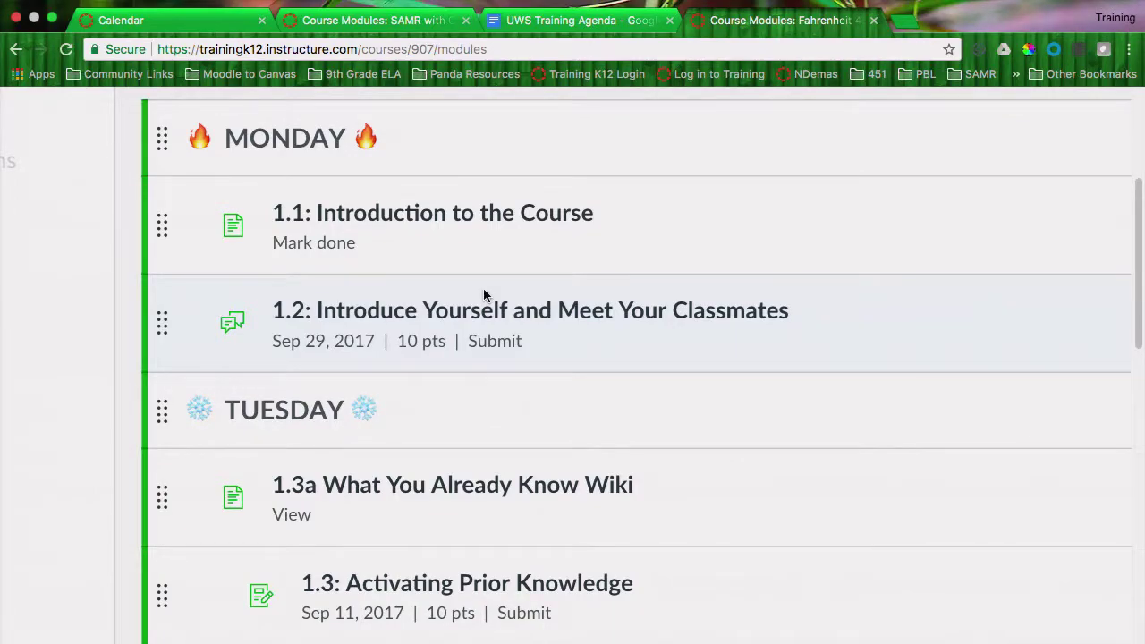
# Examine the Monday and Tuesday items in Week 1, including their due dates, points and completion requirements
pyautogui.press('super+minus')
pyautogui.press('super+minus')
pyautogui.press('super+minus')
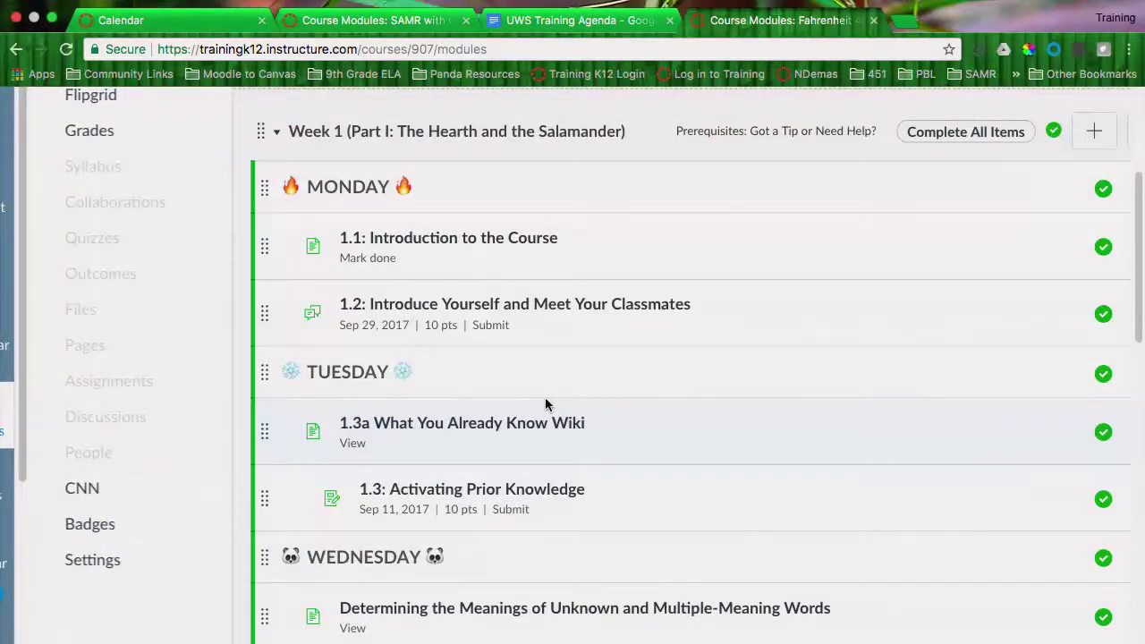
pyautogui.scroll(-4, 545, 405)
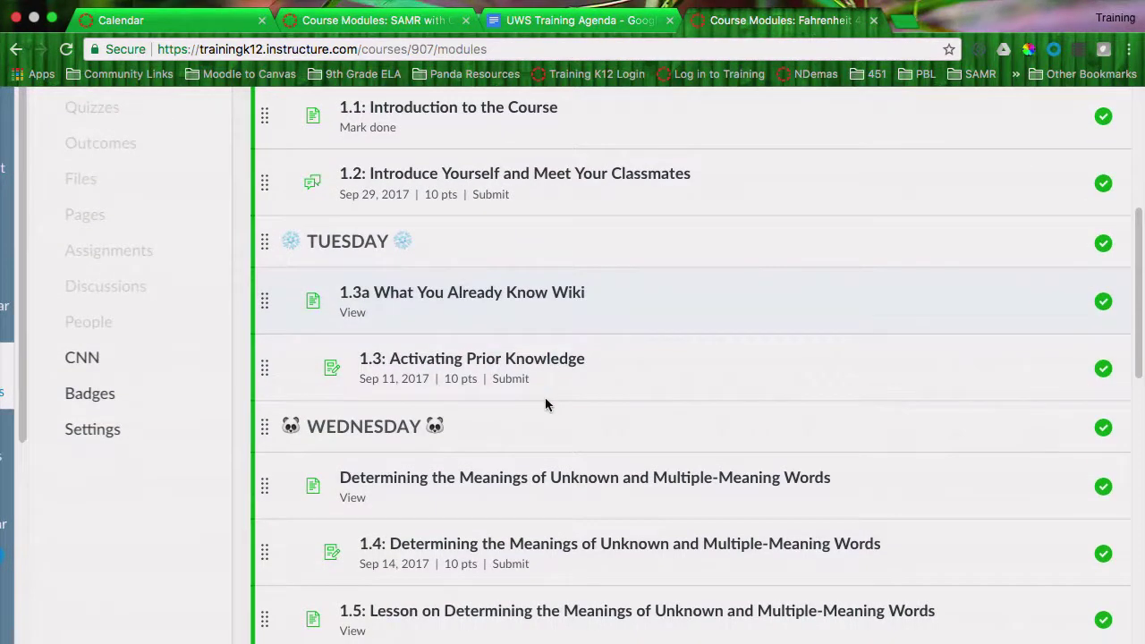
pyautogui.scroll(5, 547, 406)
pyautogui.press('super+minus')
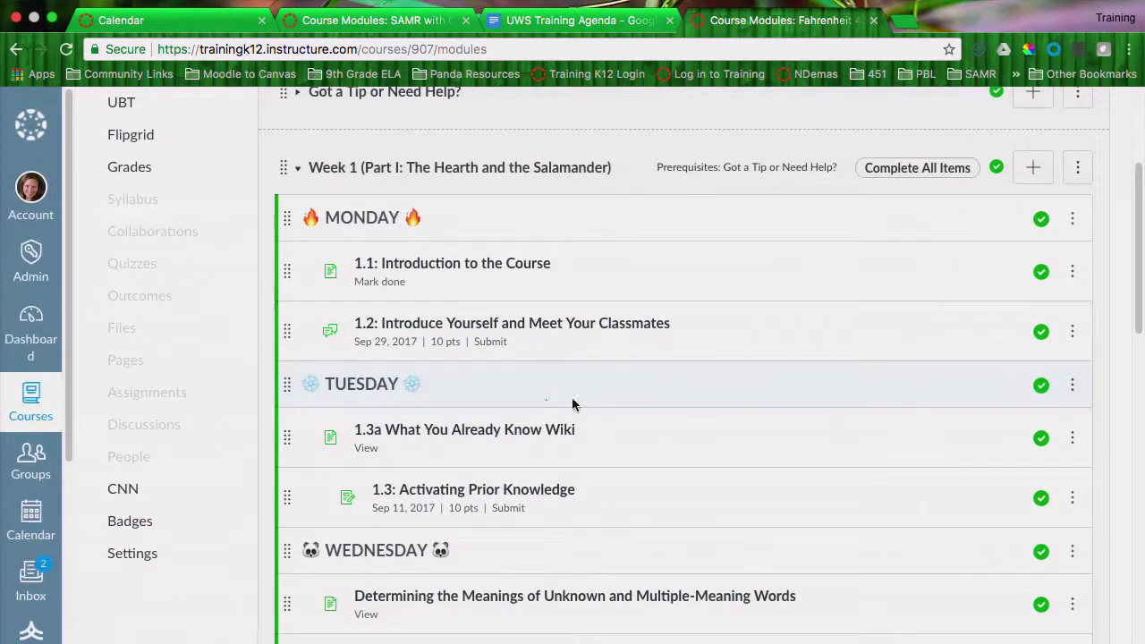
pyautogui.scroll(2, 669, 424)
pyautogui.scroll(-3, 670, 423)
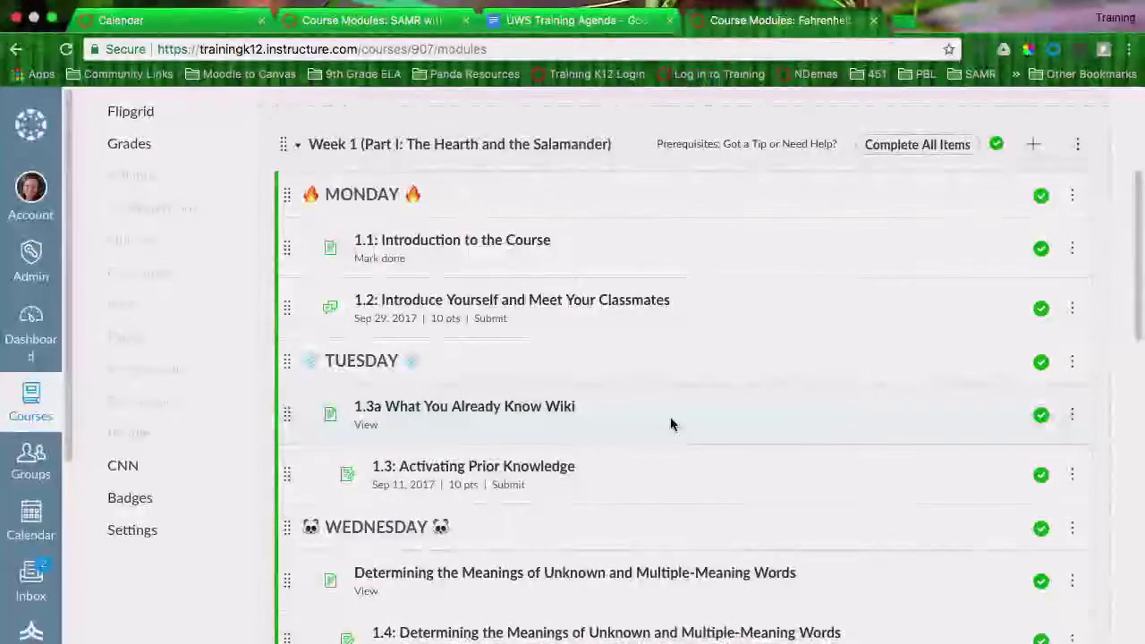
# Look over the rest of the Week 1 items through Friday and return to the beginning of the modules list
pyautogui.scroll(-3, 671, 425)
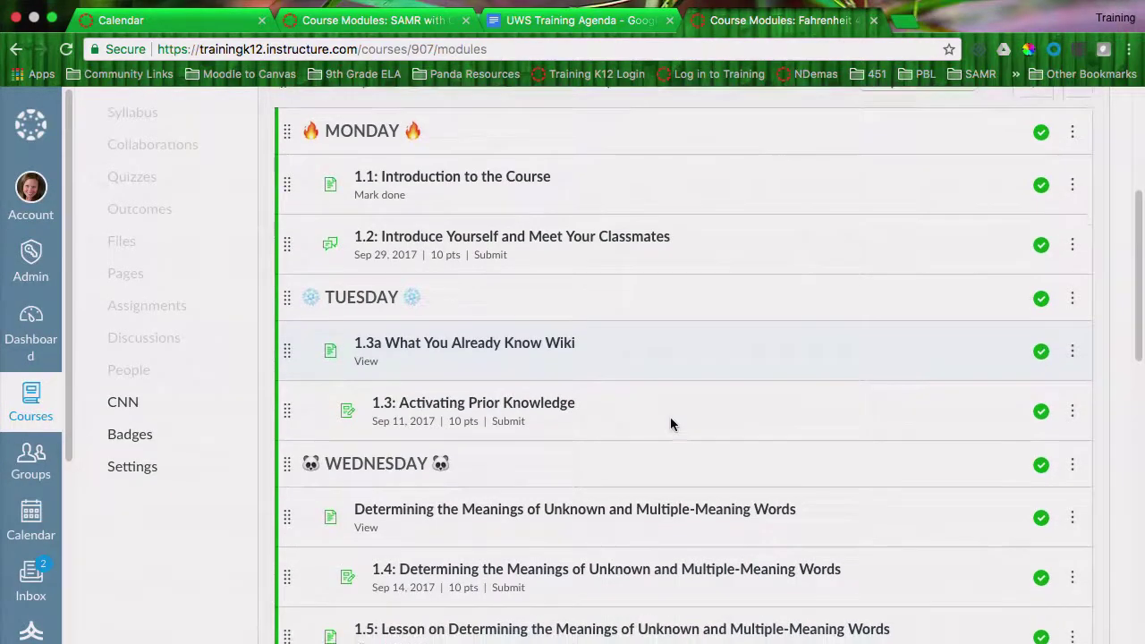
pyautogui.scroll(1, 670, 423)
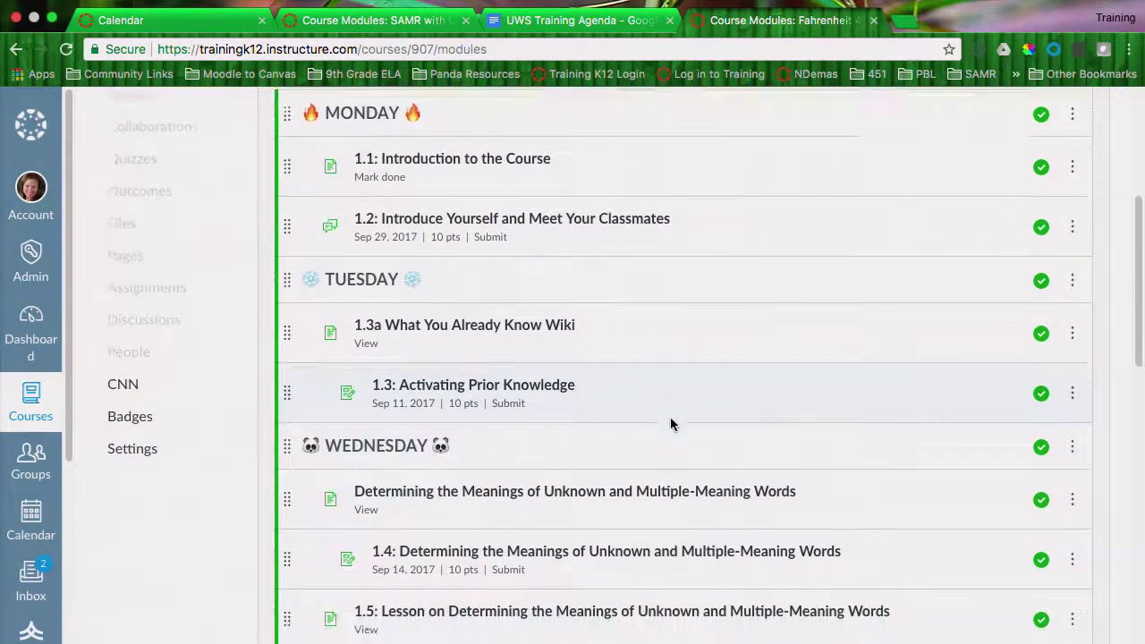
pyautogui.scroll(-8, 671, 424)
pyautogui.scroll(-4, 672, 426)
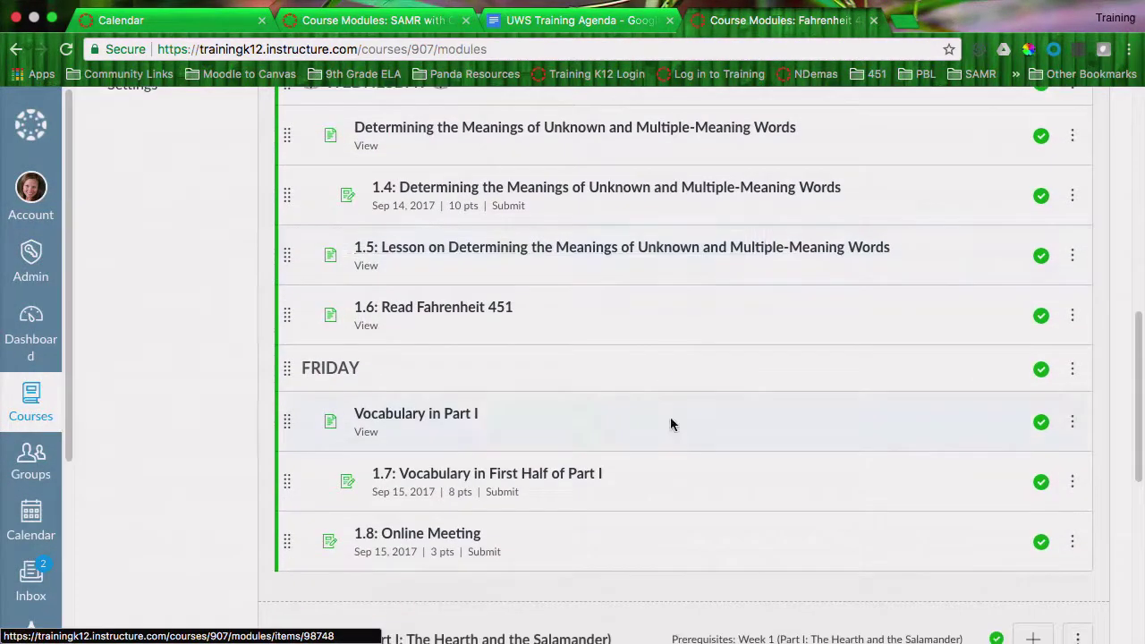
pyautogui.scroll(15, 672, 425)
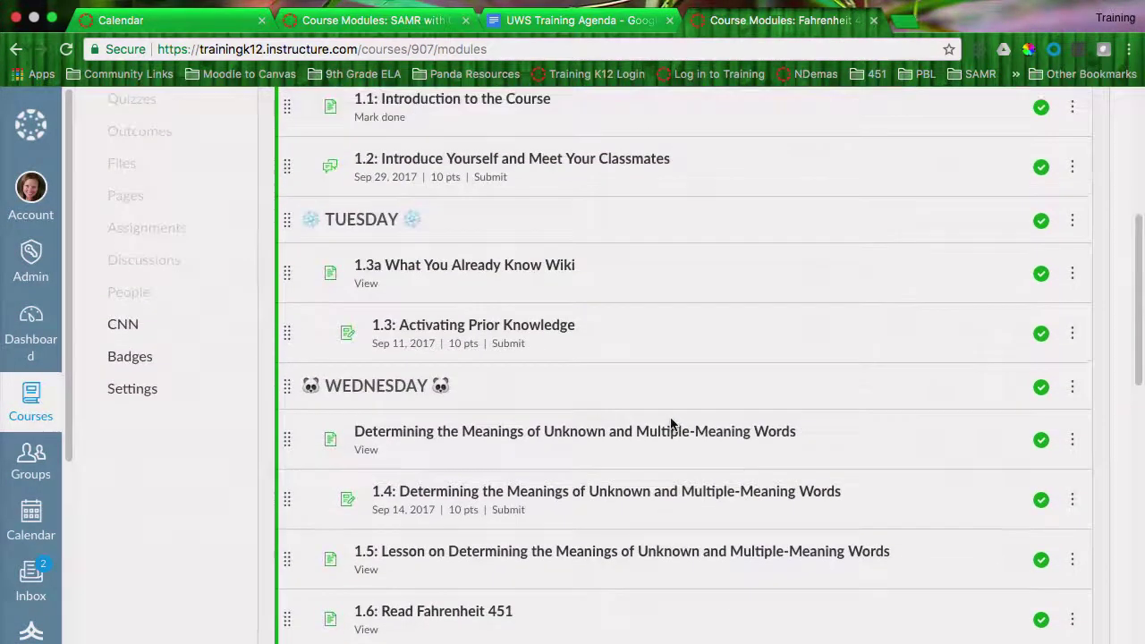
pyautogui.press('super+plus')
pyautogui.press('super+plus')
pyautogui.press('super+minus')
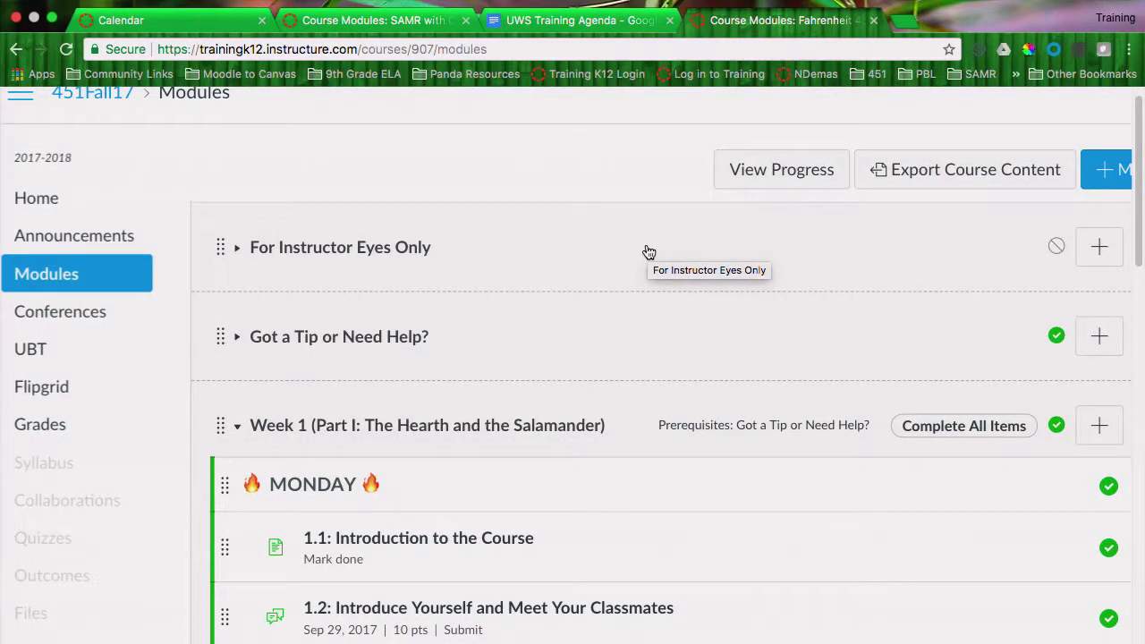
# Expand the For Instructor Eyes Only module and examine its files and their publish status
pyautogui.click(242, 253)
pyautogui.scroll(-1, 408, 309)
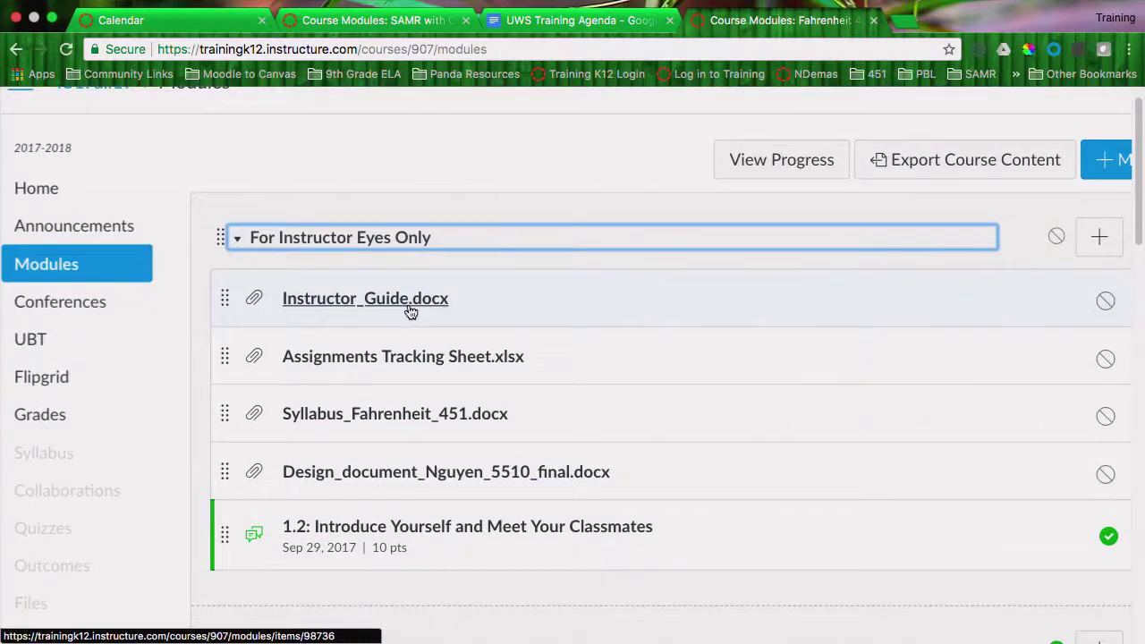
pyautogui.hscroll(2, 575, 322)
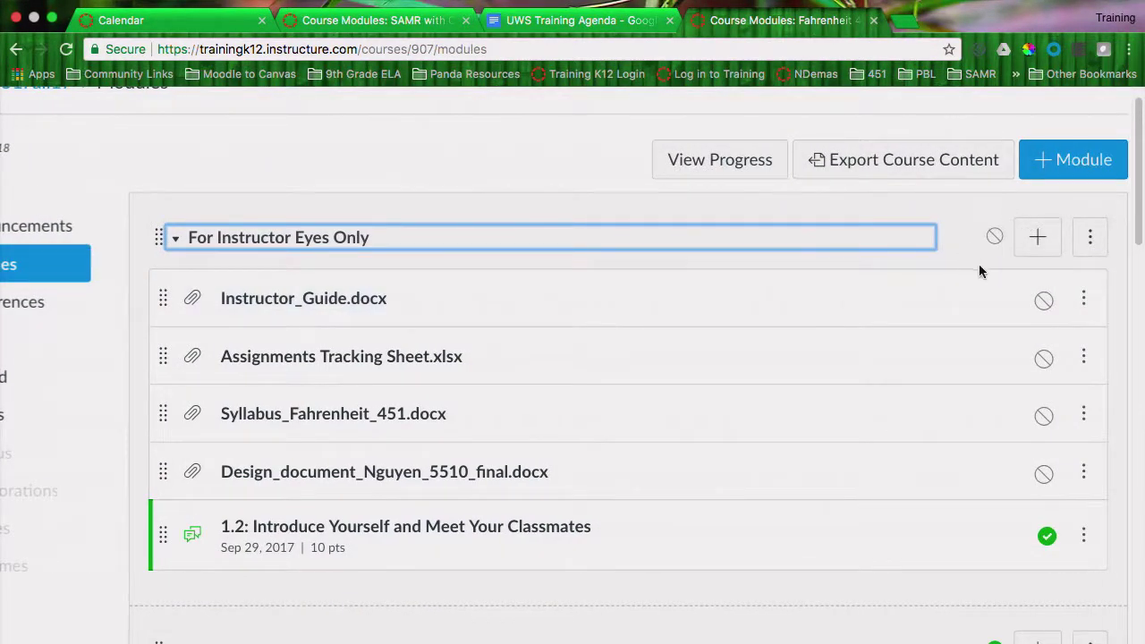
pyautogui.scroll(5, 991, 236)
pyautogui.scroll(-5, 991, 237)
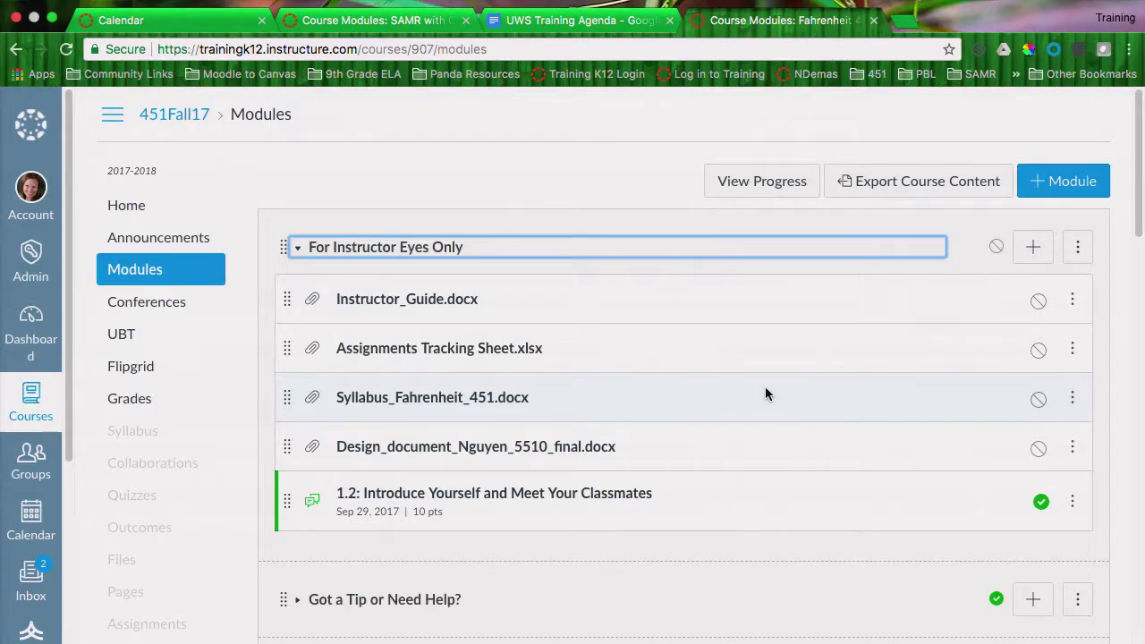
# Compare the instructor-only files with the Week 1 module items and return to the beginning of the modules list
pyautogui.scroll(-3, 665, 376)
pyautogui.scroll(3, 664, 369)
pyautogui.scroll(-2, 664, 376)
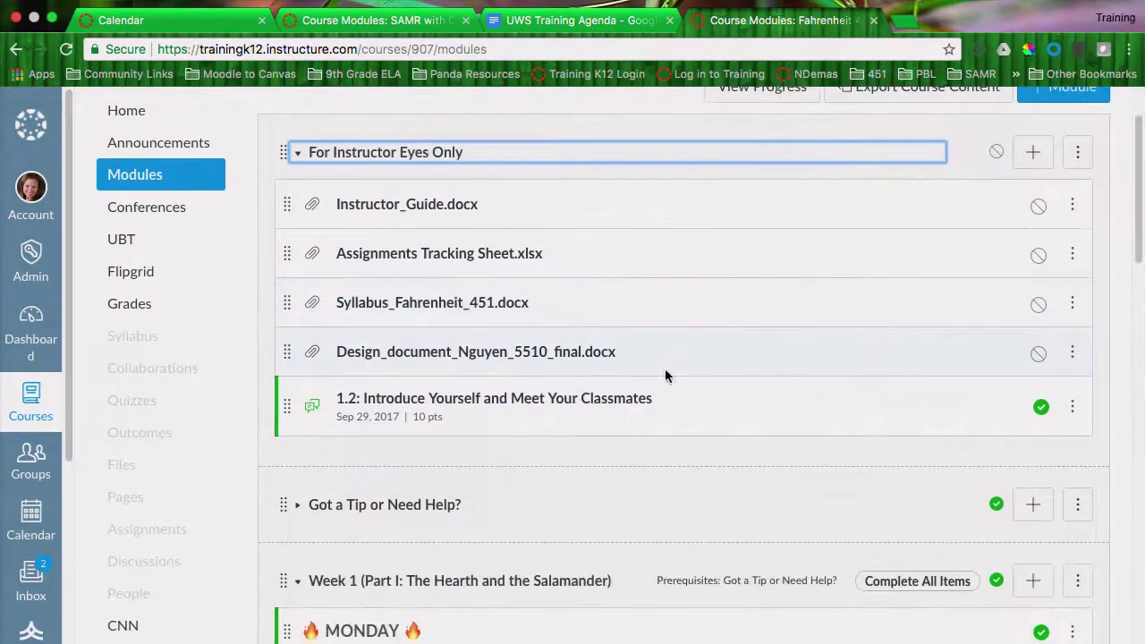
pyautogui.scroll(-4, 447, 376)
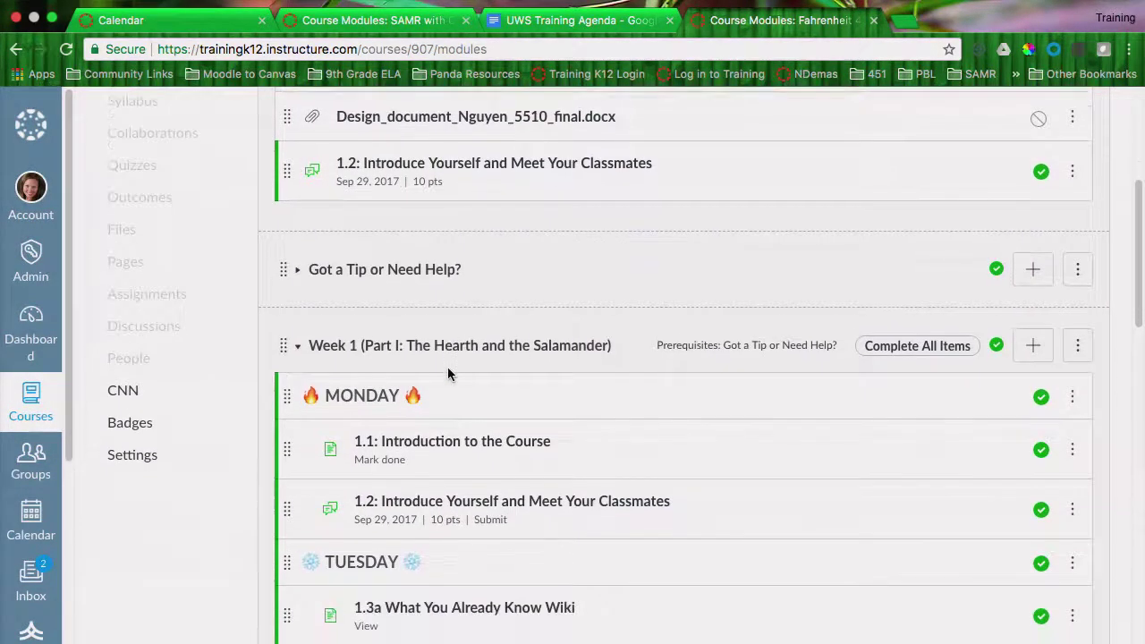
pyautogui.scroll(5, 449, 374)
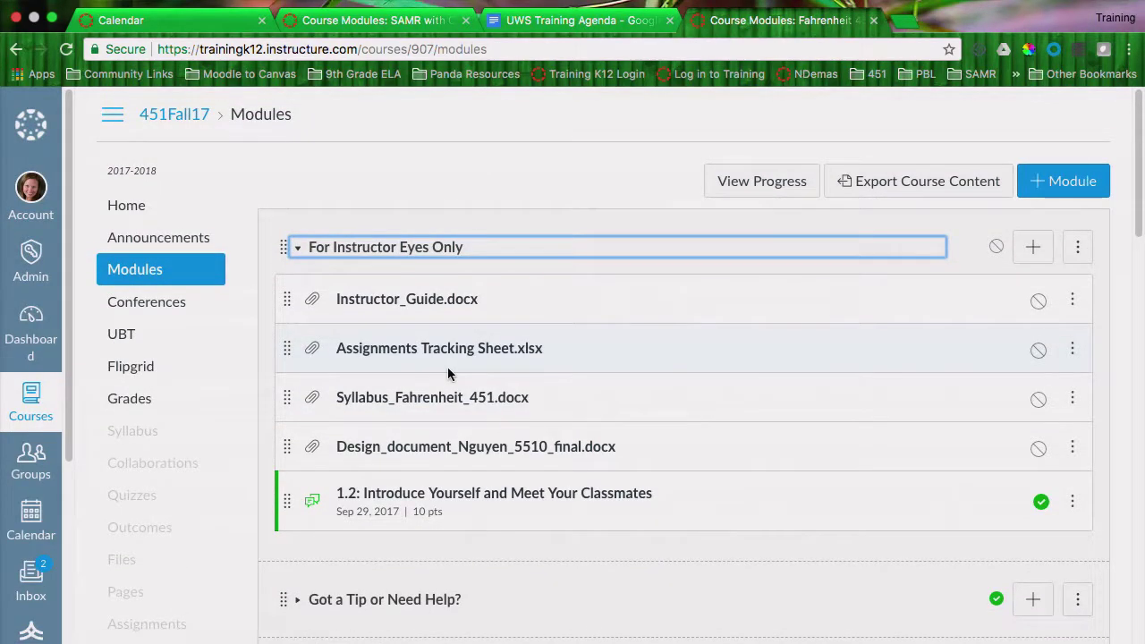
pyautogui.scroll(-2, 449, 374)
pyautogui.scroll(1, 449, 374)
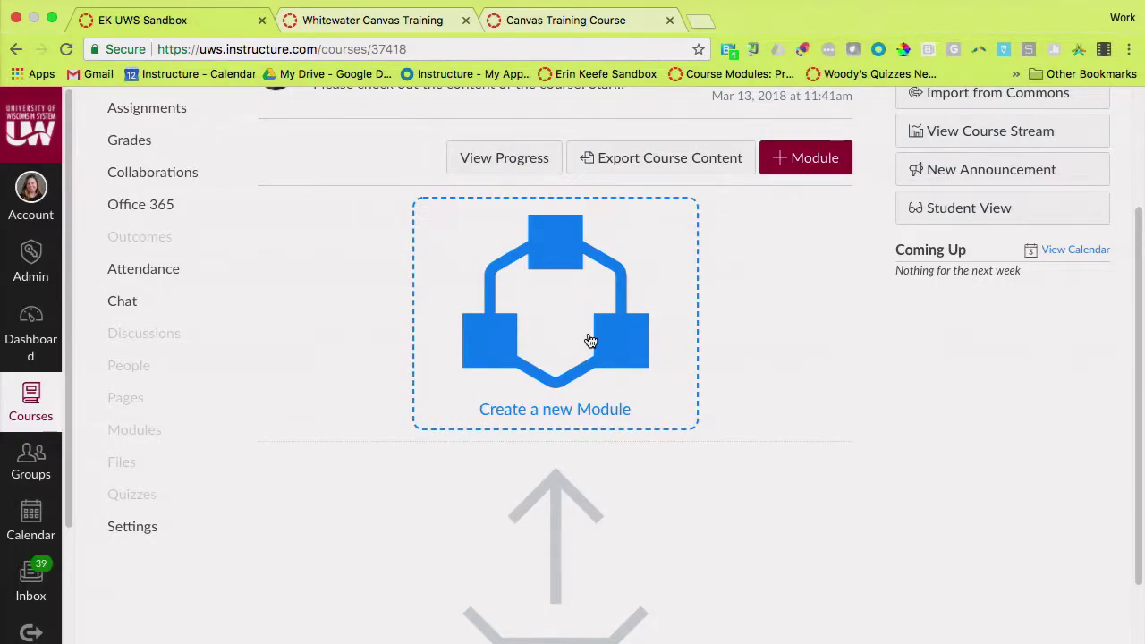
# In the EK UWS Sandbox course, start a new module and name it Introduction to Pandas
pyautogui.click(590, 340)
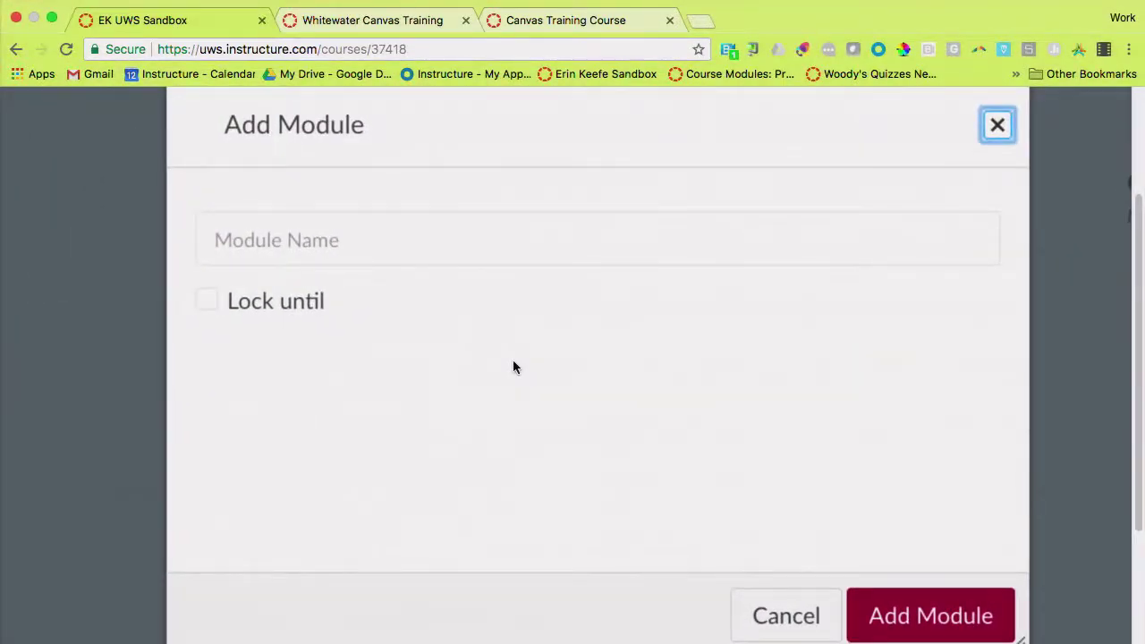
pyautogui.click(513, 264)
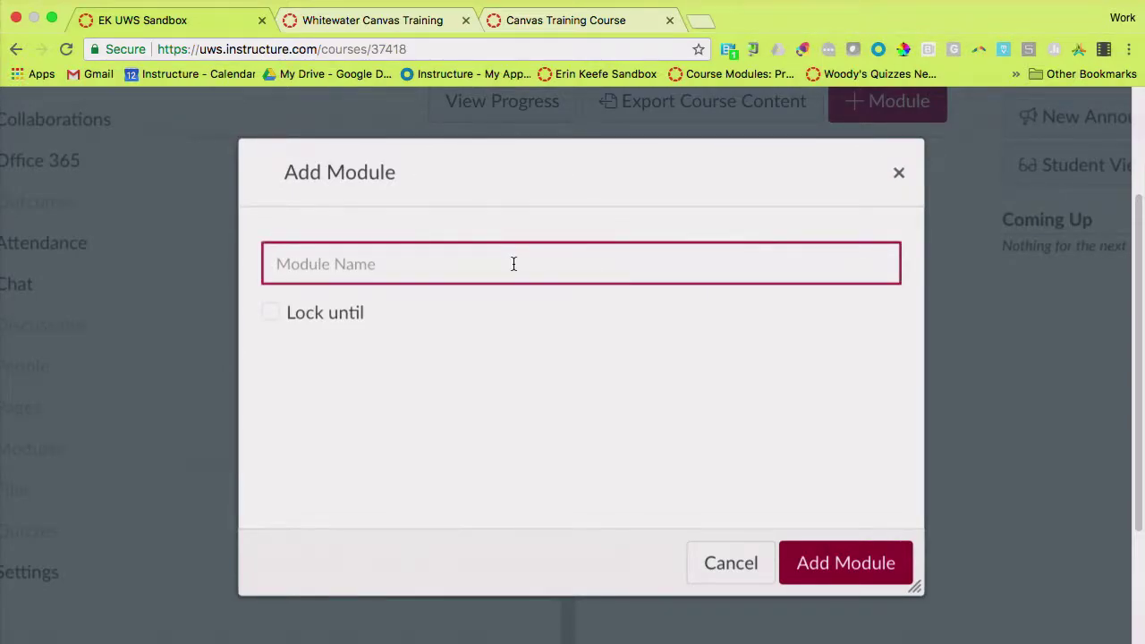
pyautogui.write('In')
pyautogui.click(501, 297)
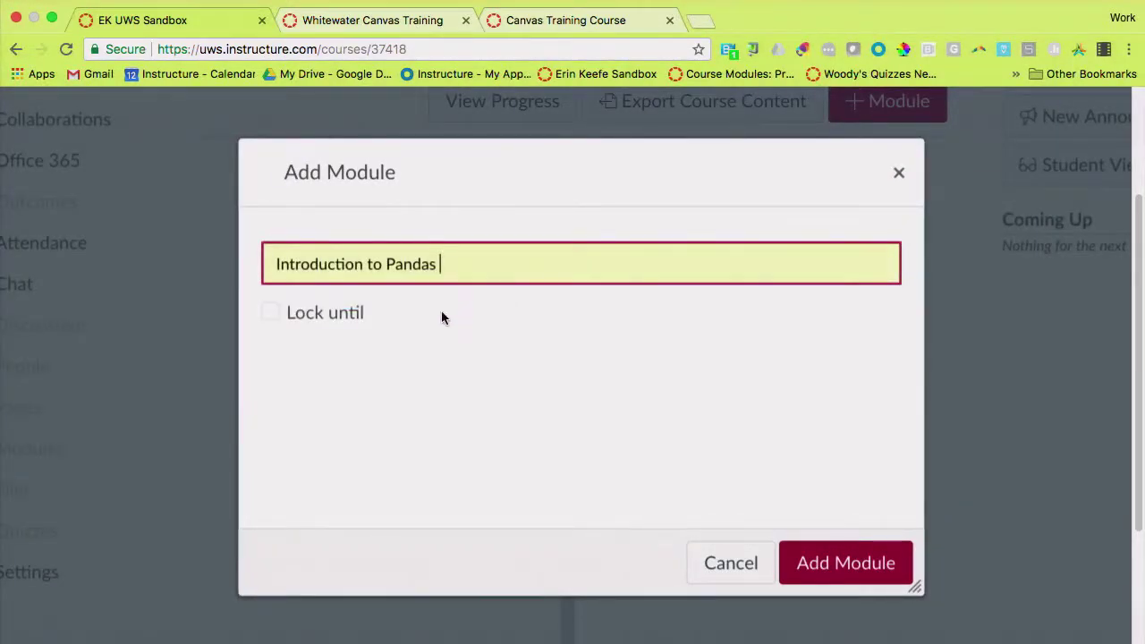
pyautogui.scroll(-1, 436, 311)
pyautogui.scroll(2, 436, 311)
pyautogui.scroll(-1, 436, 311)
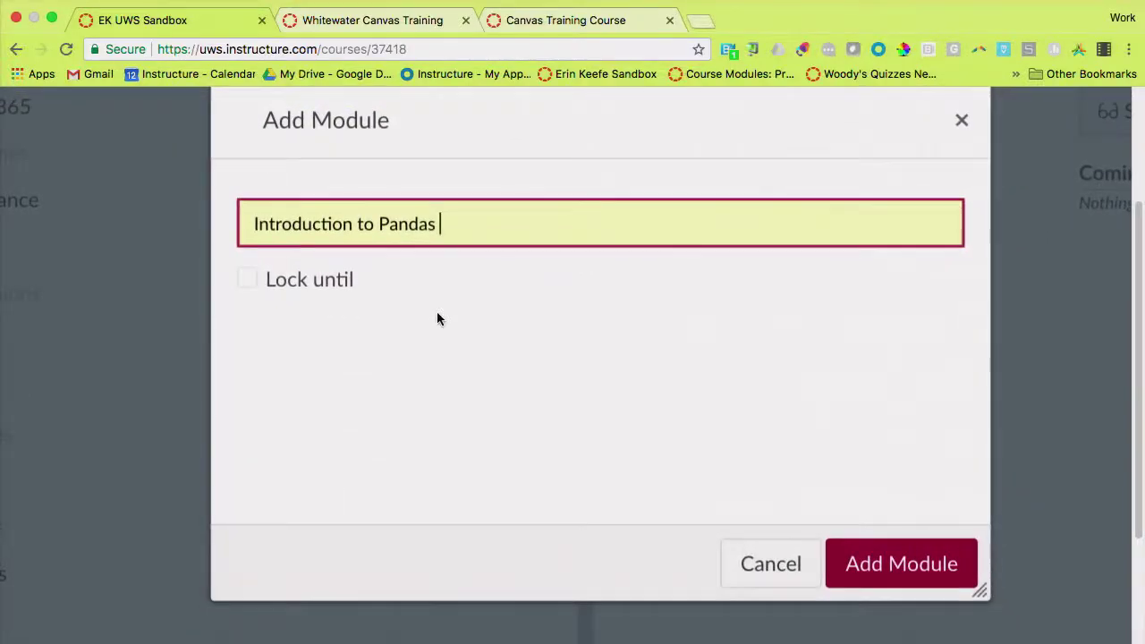
# Try the Lock until option for the new module, including its unlock date calendar, and leave the module unlocked
pyautogui.click(247, 280)
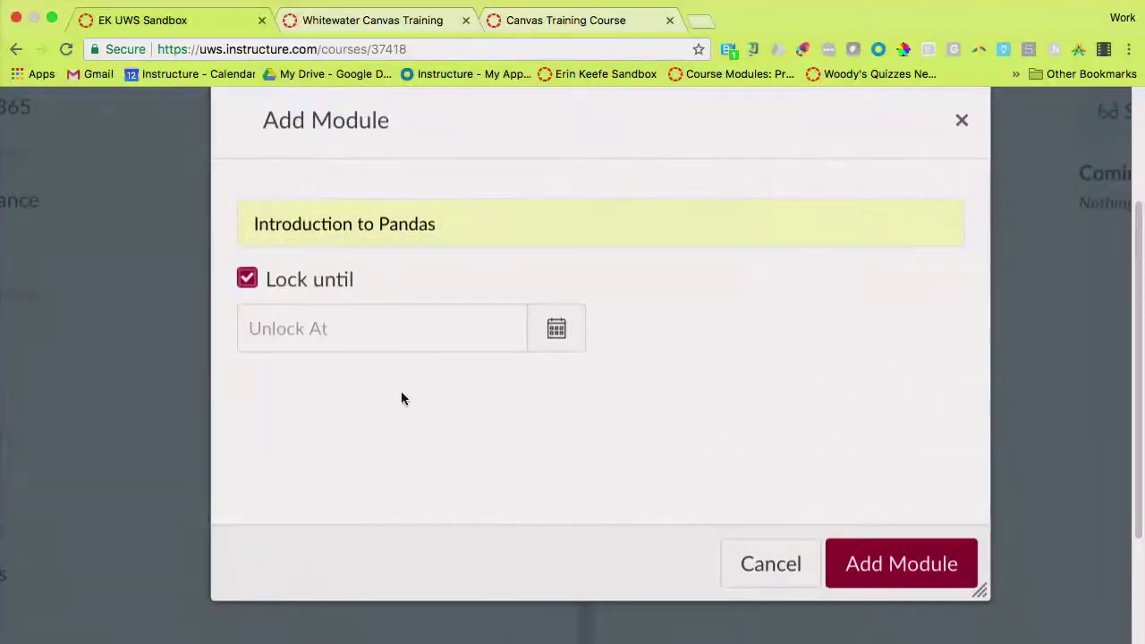
pyautogui.click(558, 333)
pyautogui.click(558, 336)
pyautogui.click(556, 331)
pyautogui.click(247, 279)
pyautogui.click(247, 279)
# Add the Introduction to Pandas module to the course
pyautogui.click(872, 546)
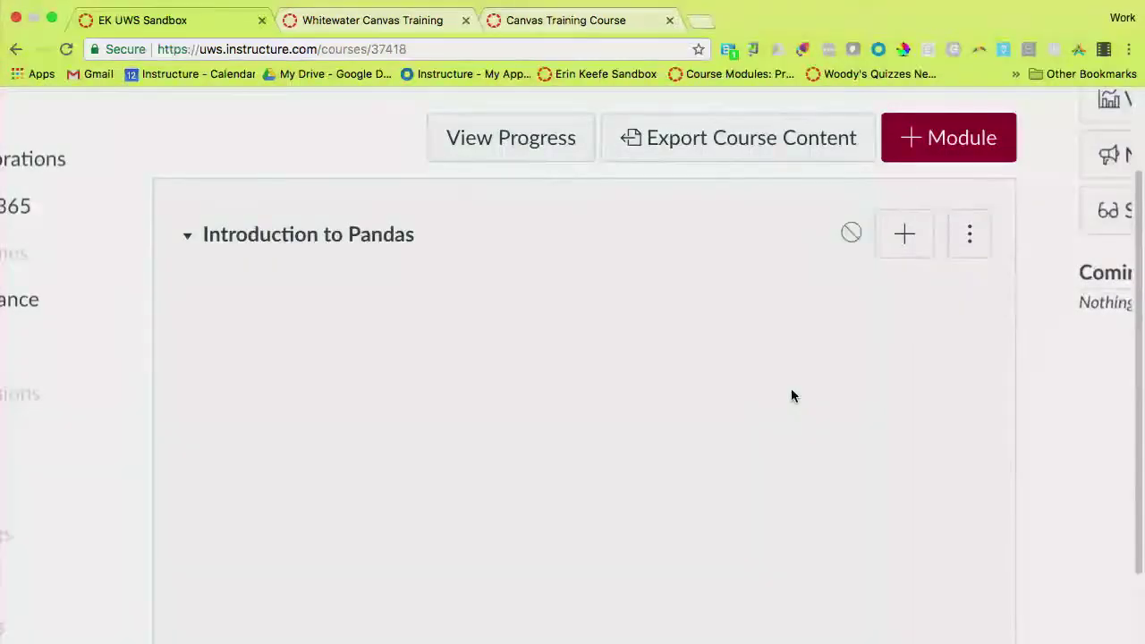
pyautogui.scroll(-3, 790, 390)
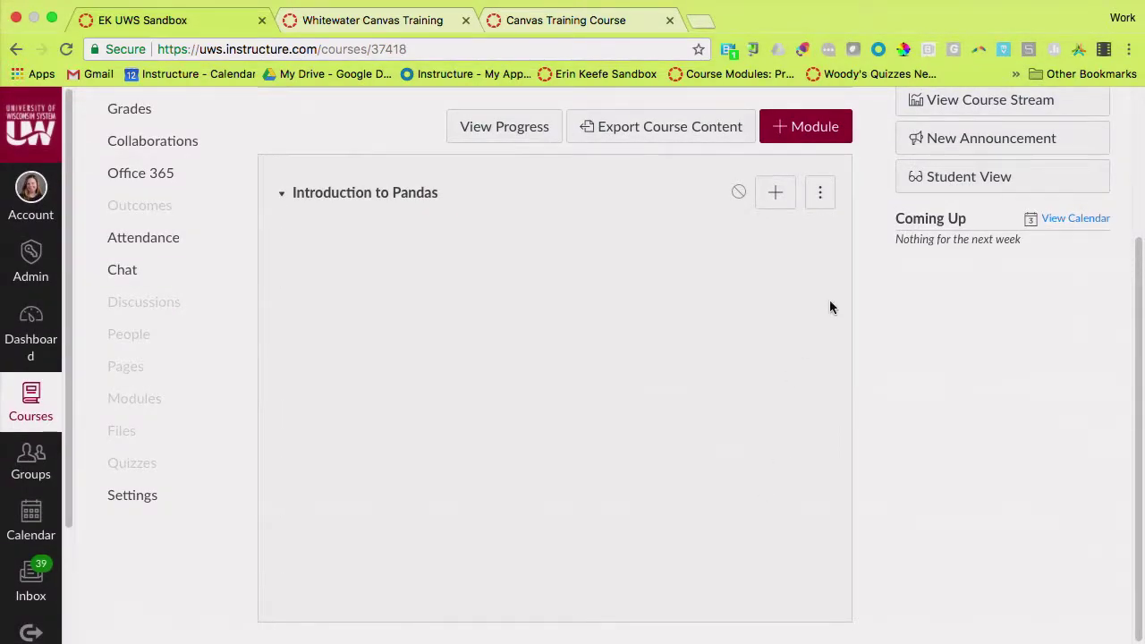
# Start a second module and name it 2. More About Bears
pyautogui.click(808, 130)
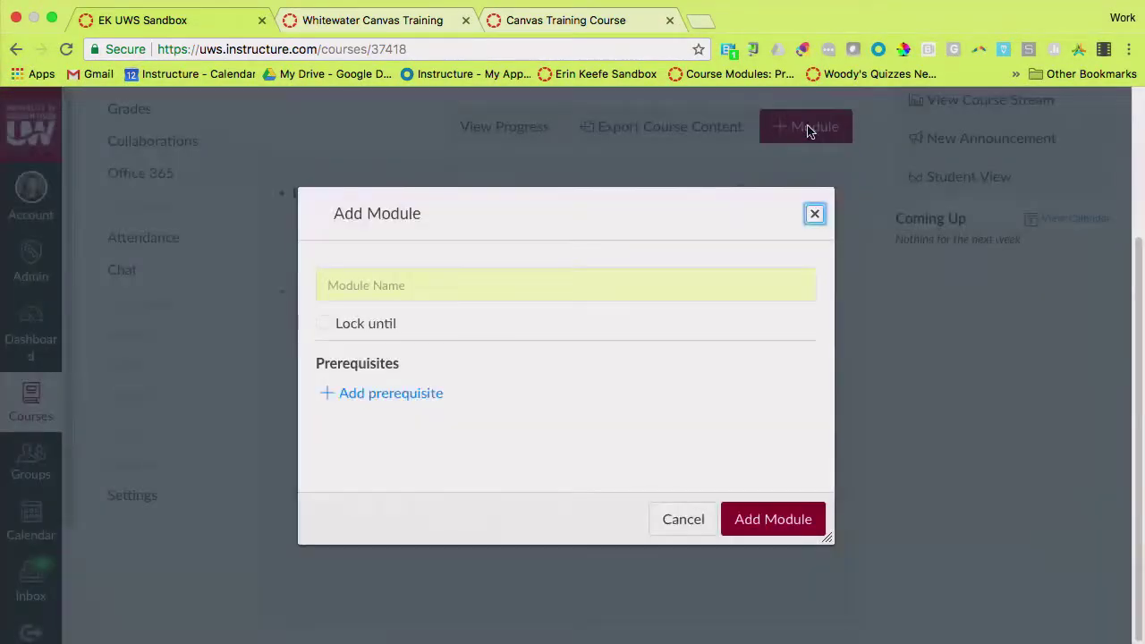
pyautogui.click(558, 284)
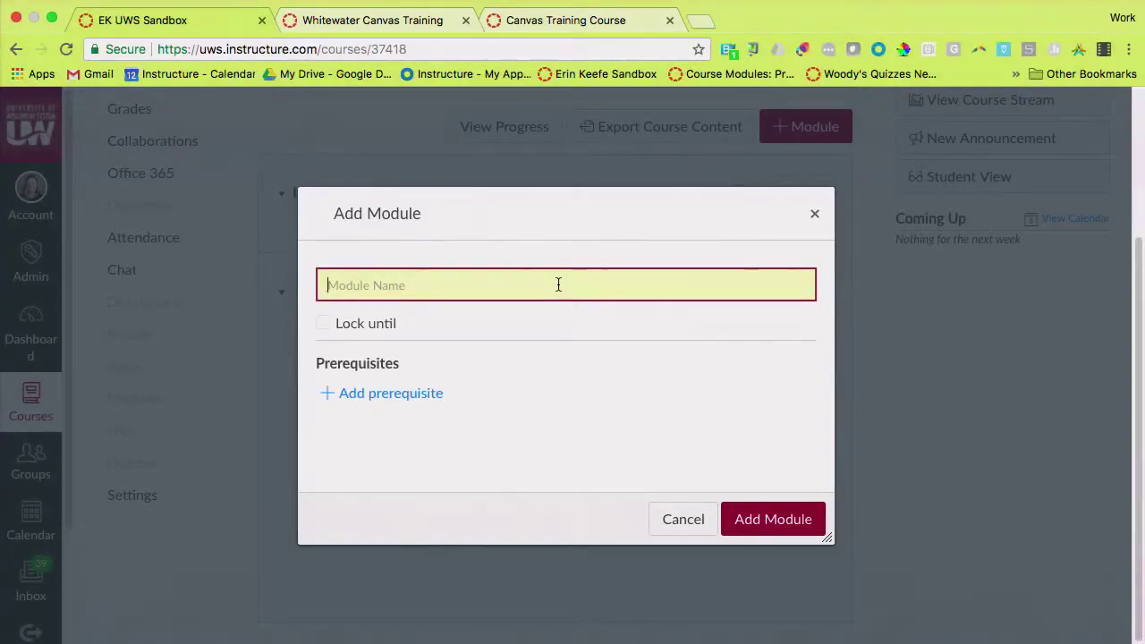
pyautogui.write('2')
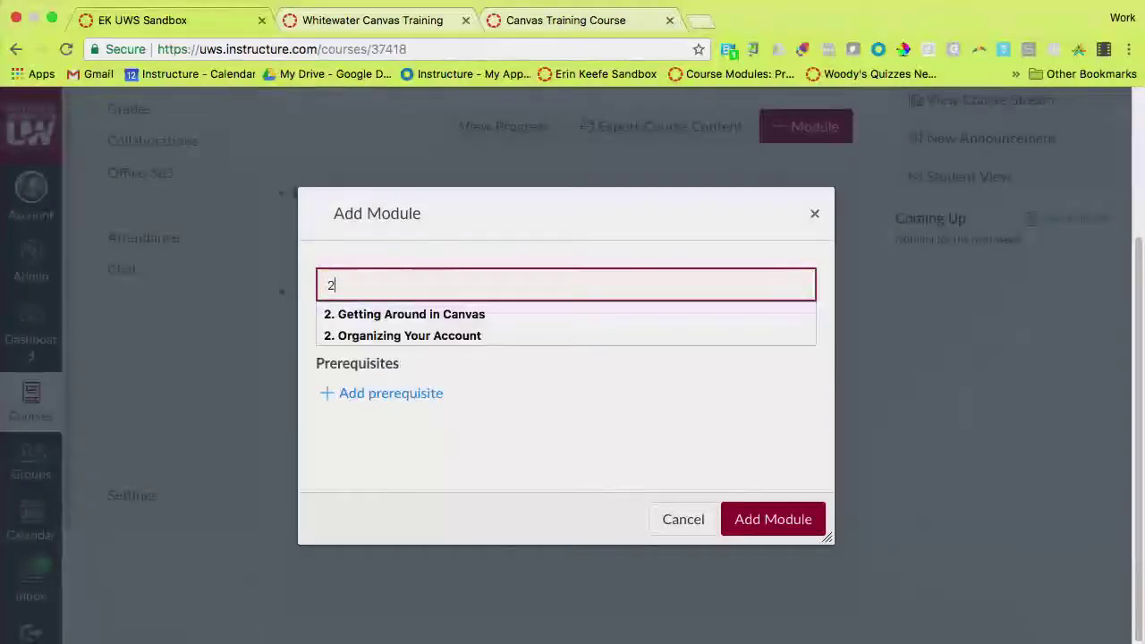
pyautogui.write('. Mor')
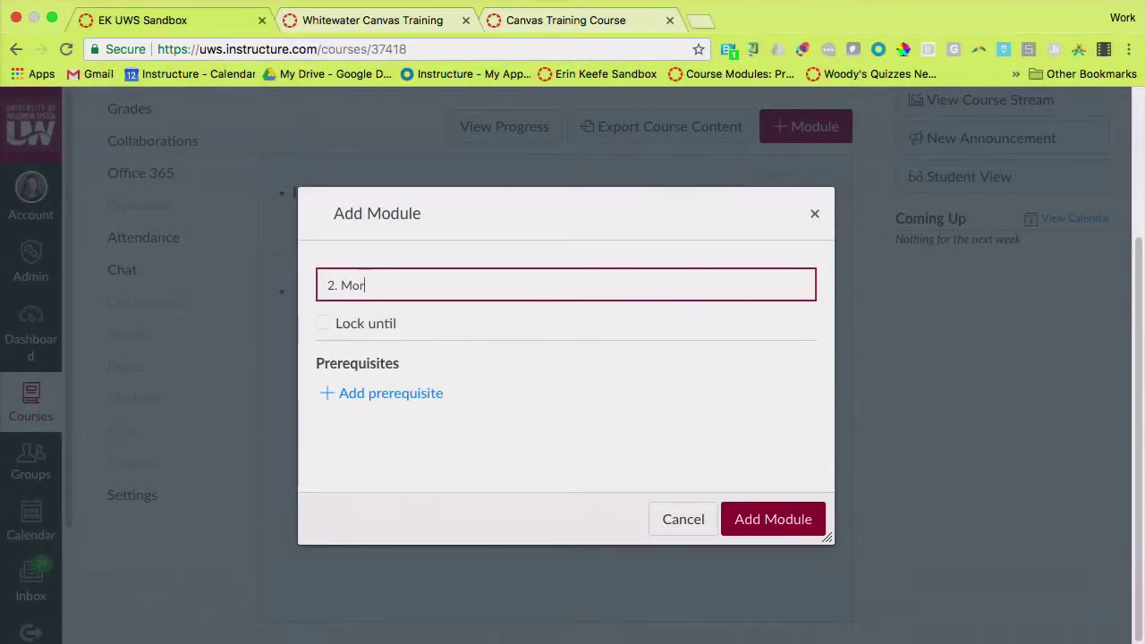
pyautogui.write('e Albert')
pyautogui.press('BackSpace')
pyautogui.press('BackSpace')
pyautogui.press('BackSpace')
pyautogui.press('BackSpace')
pyautogui.press('BackSpace')
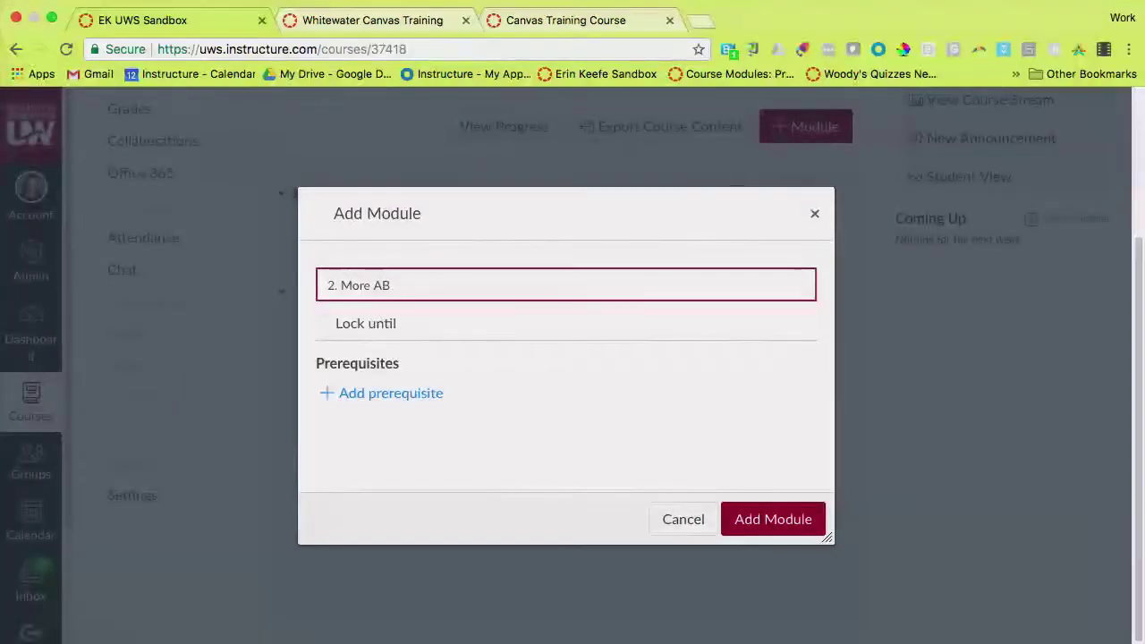
pyautogui.write('bout Bears')
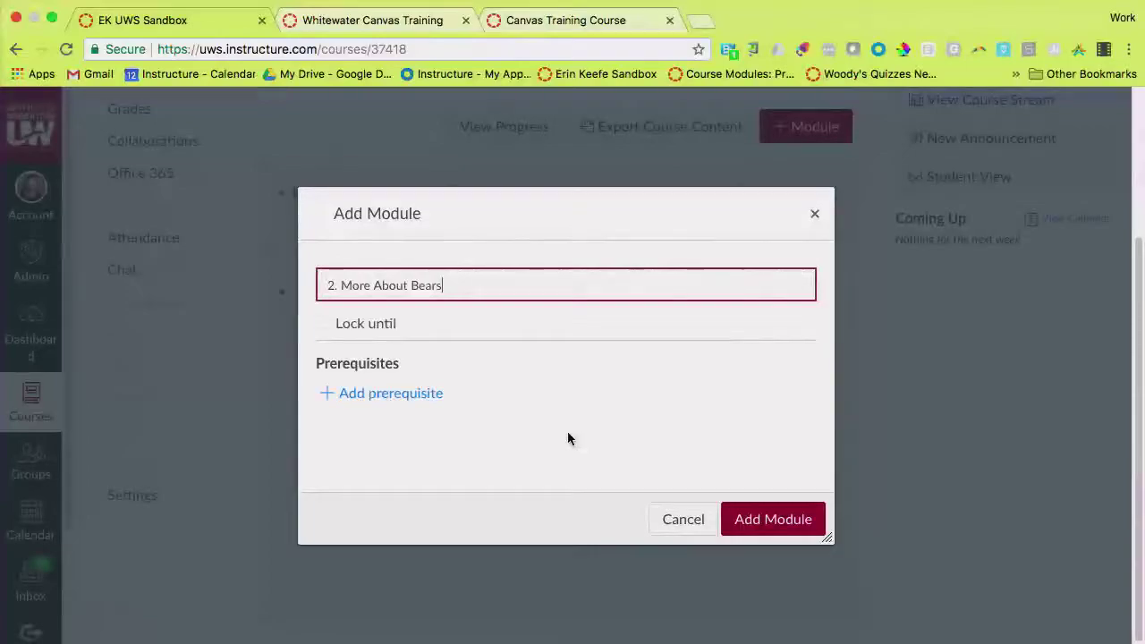
pyautogui.scroll(5, 567, 432)
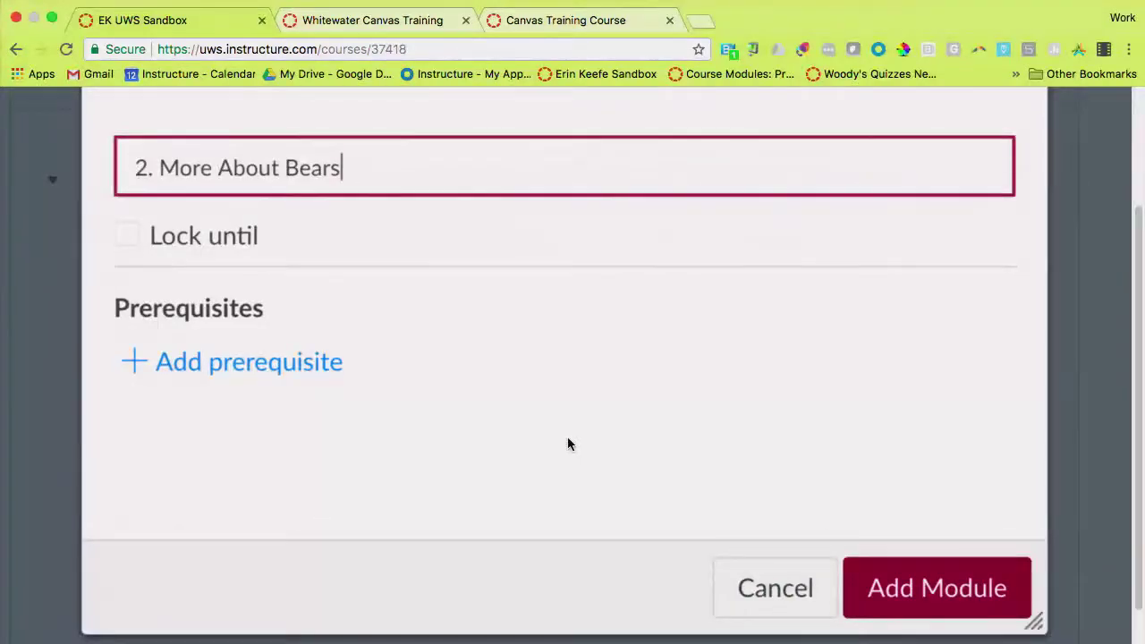
# Set Introduction to Pandas as the prerequisite of 2. More About Bears and add the module
pyautogui.click(151, 362)
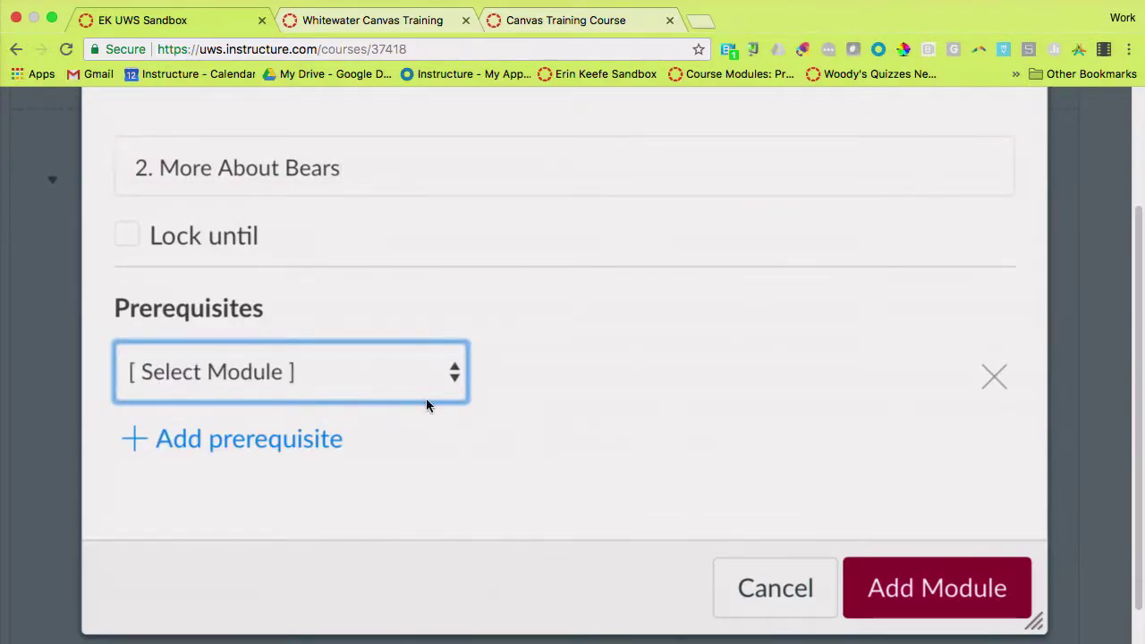
pyautogui.click(453, 373)
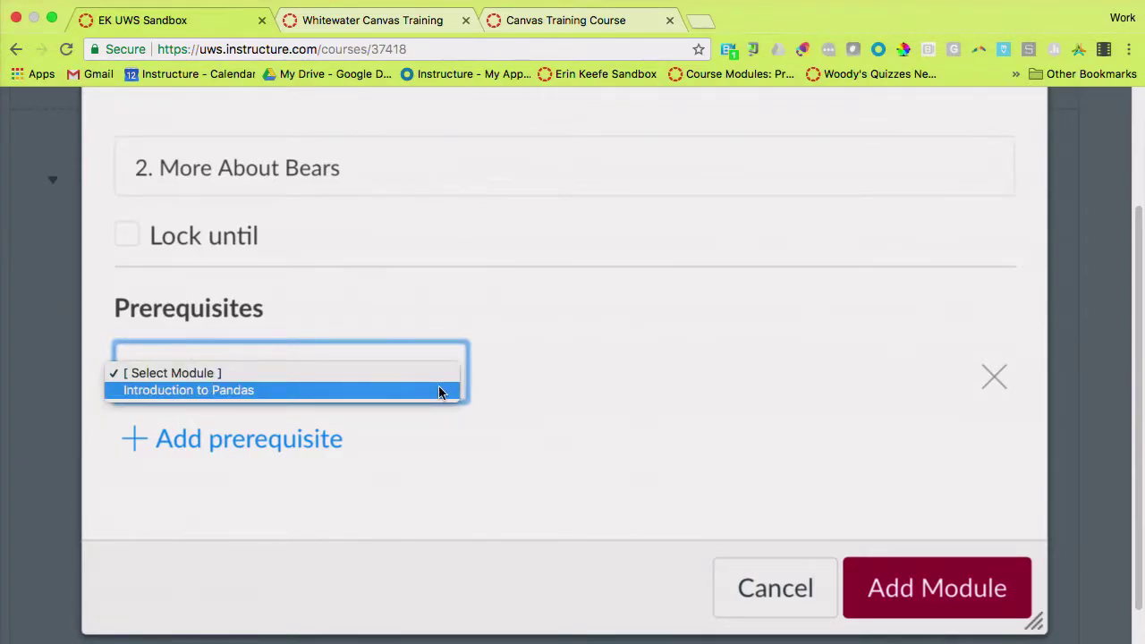
pyautogui.click(439, 391)
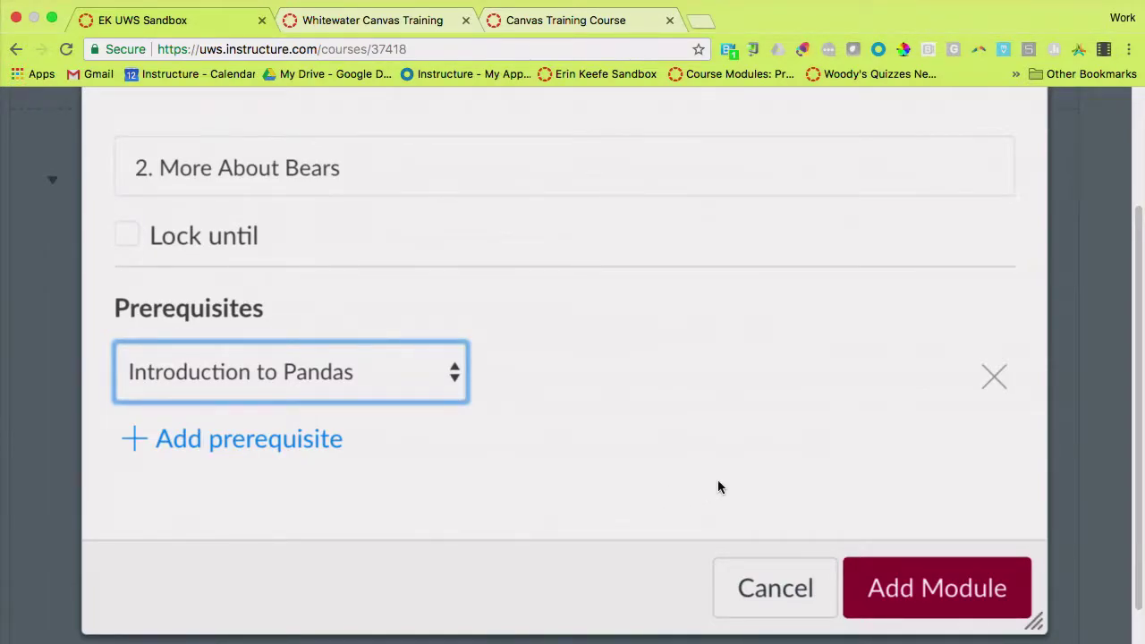
pyautogui.click(894, 590)
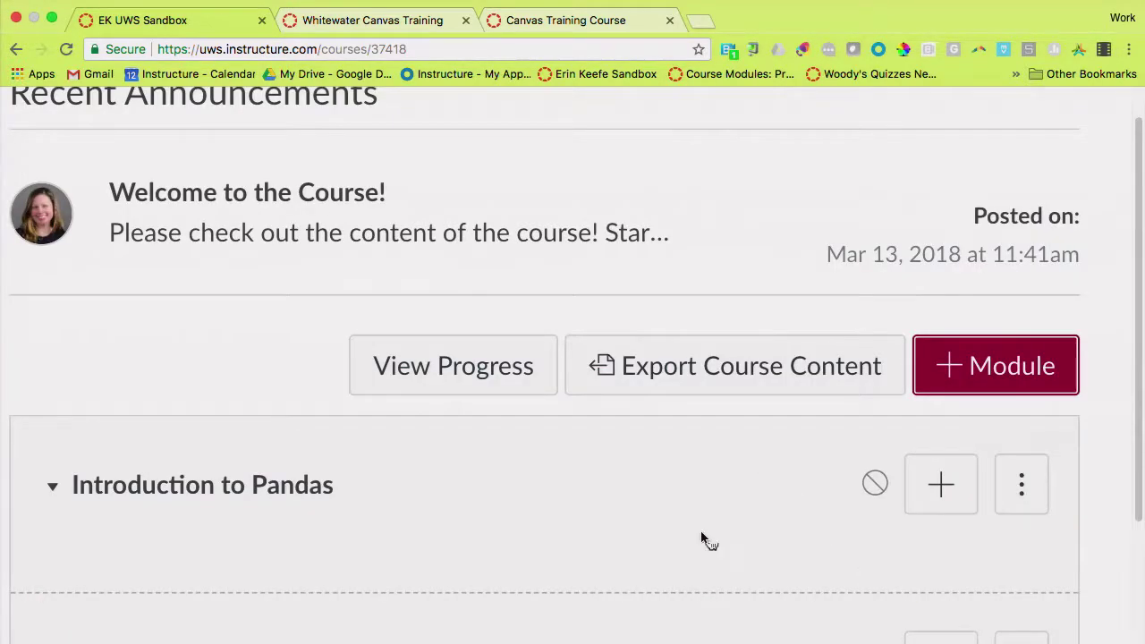
# Rename the Introduction to Pandas module as 1. Introduction to Pandas
pyautogui.click(1020, 484)
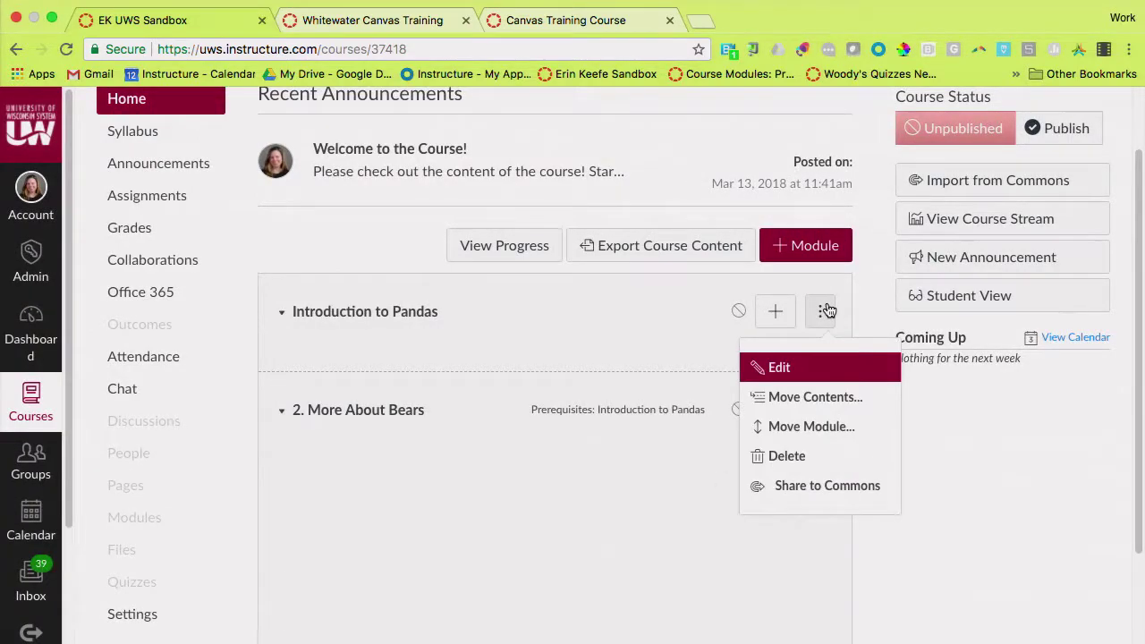
pyautogui.click(810, 368)
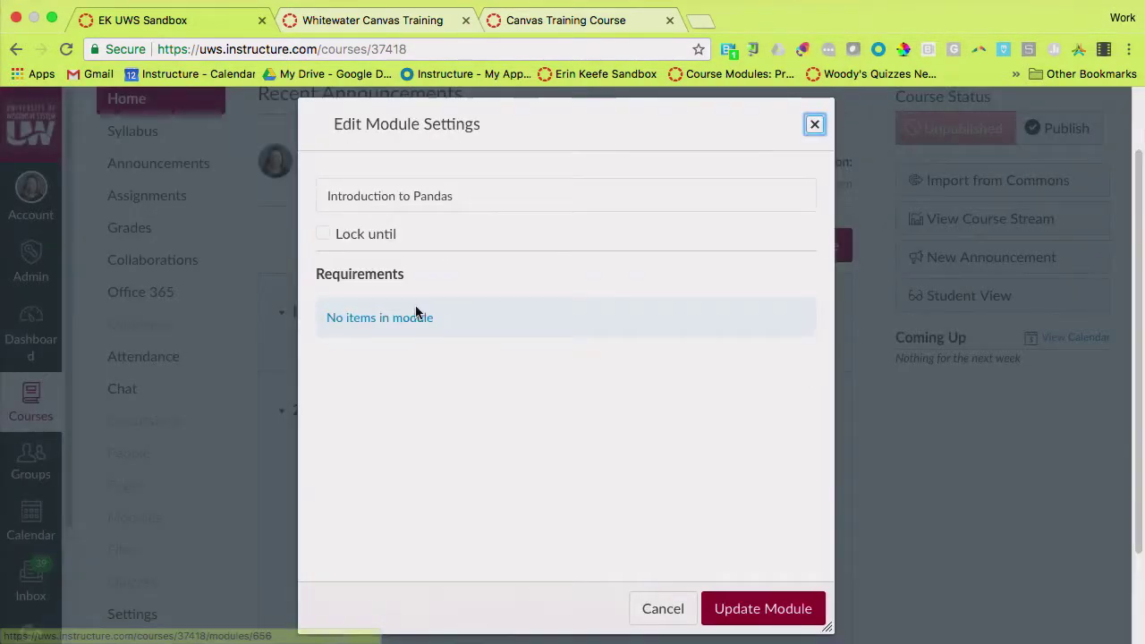
pyautogui.click(328, 196)
pyautogui.write('1.')
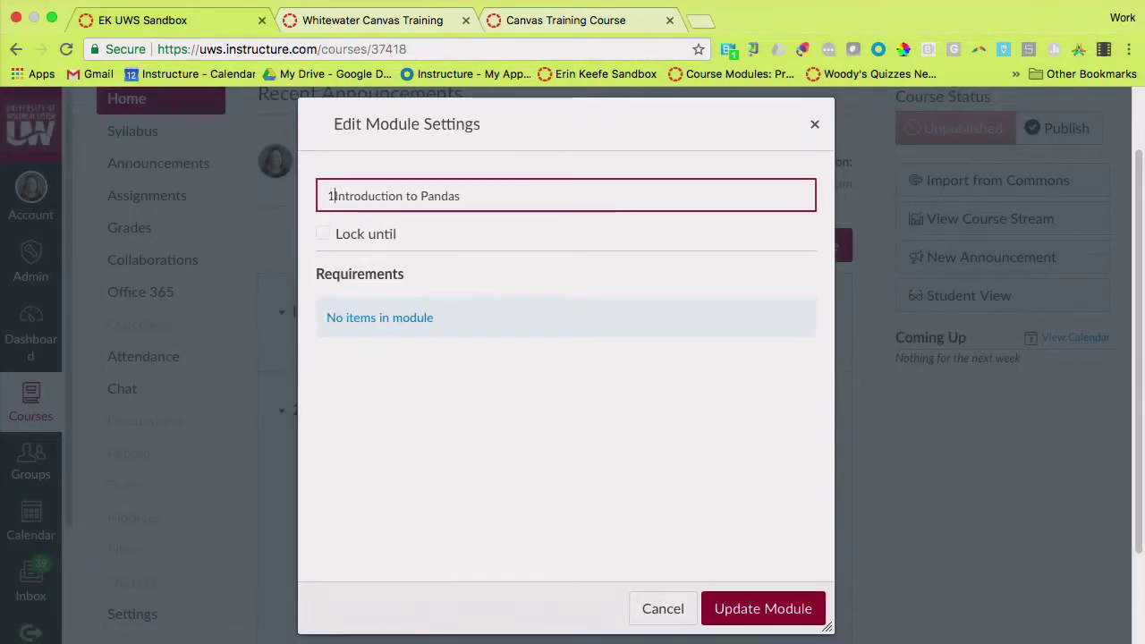
pyautogui.click(807, 614)
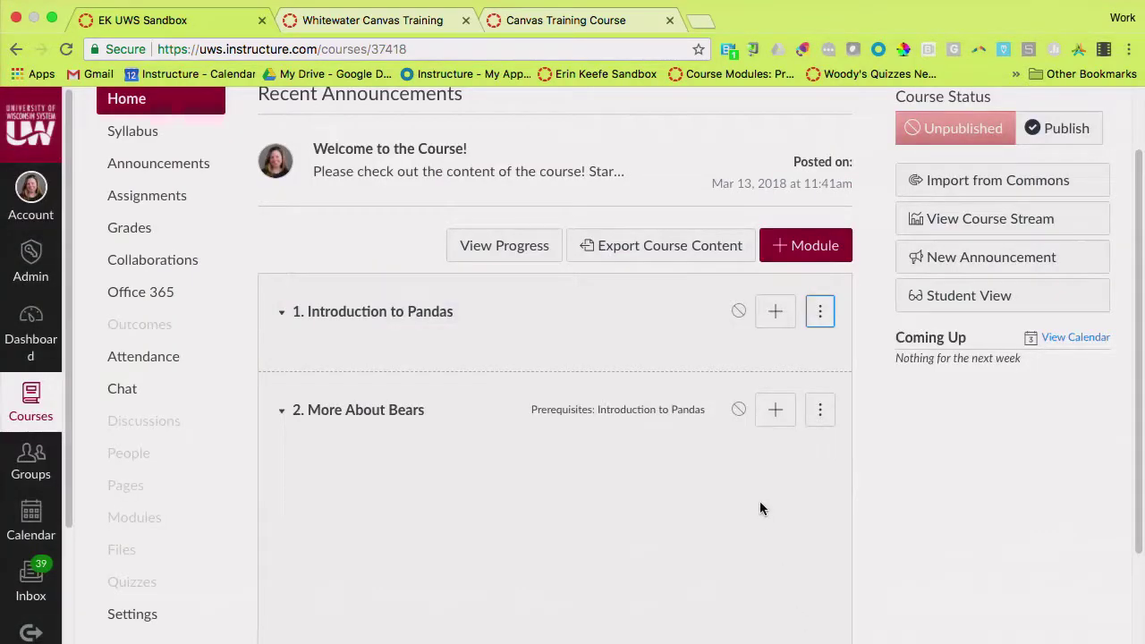
pyautogui.scroll(-1, 686, 333)
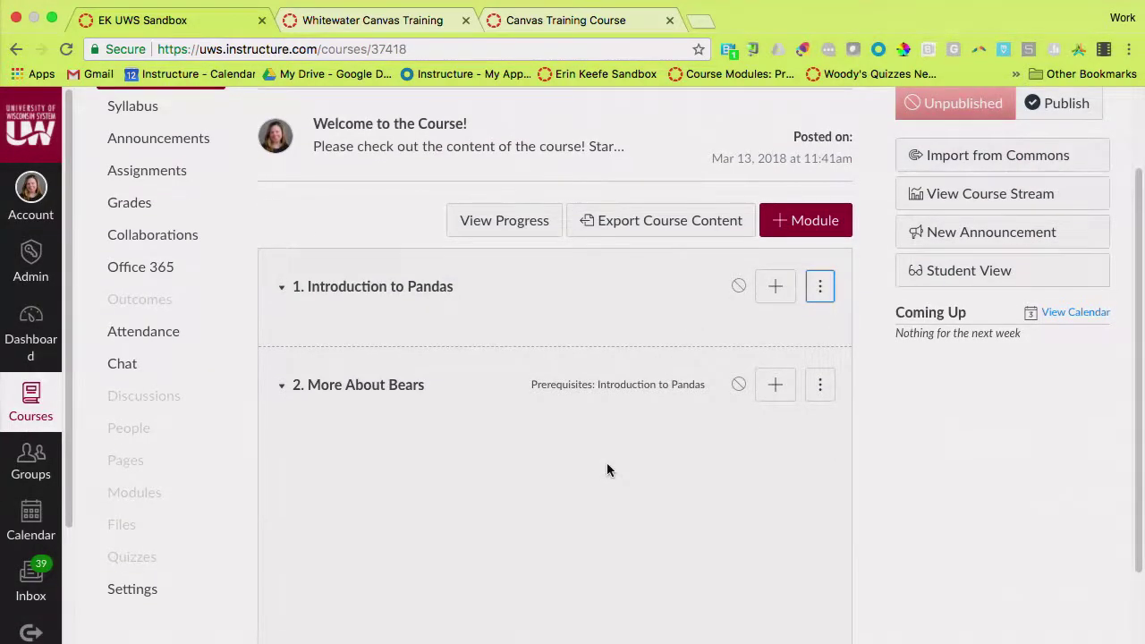
pyautogui.scroll(-1, 590, 375)
pyautogui.scroll(1, 575, 304)
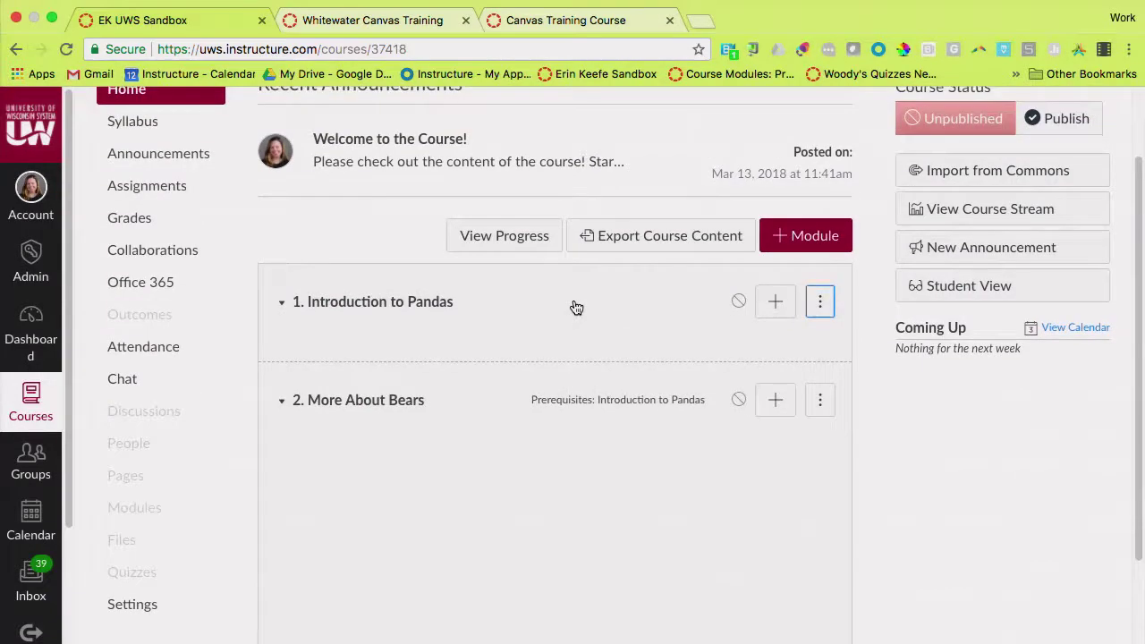
pyautogui.scroll(-1, 576, 308)
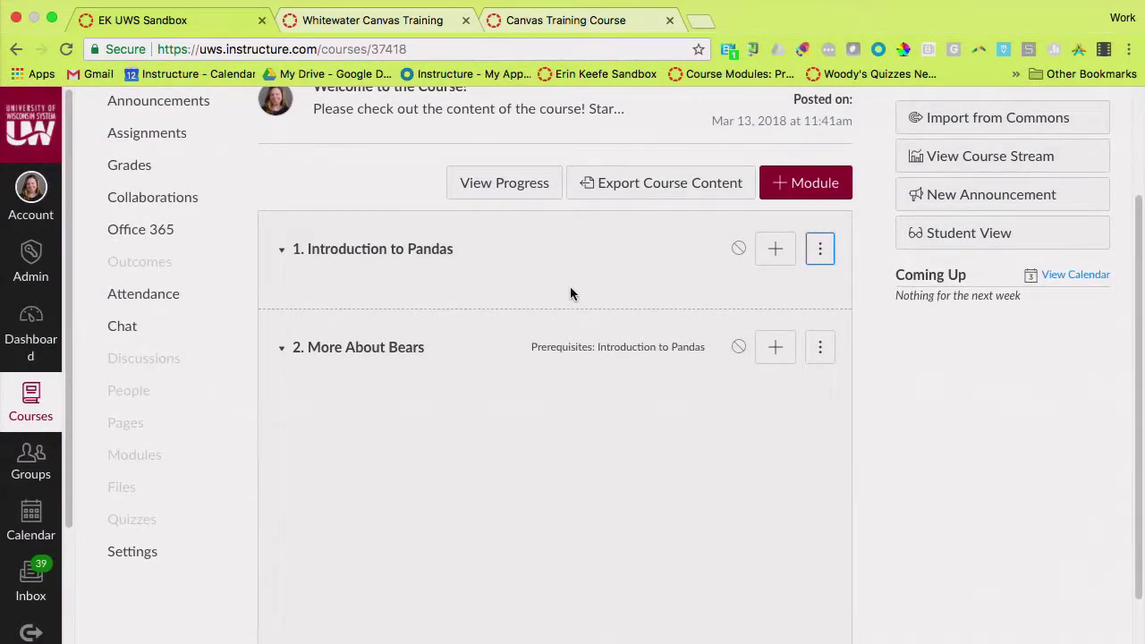
pyautogui.scroll(3, 571, 290)
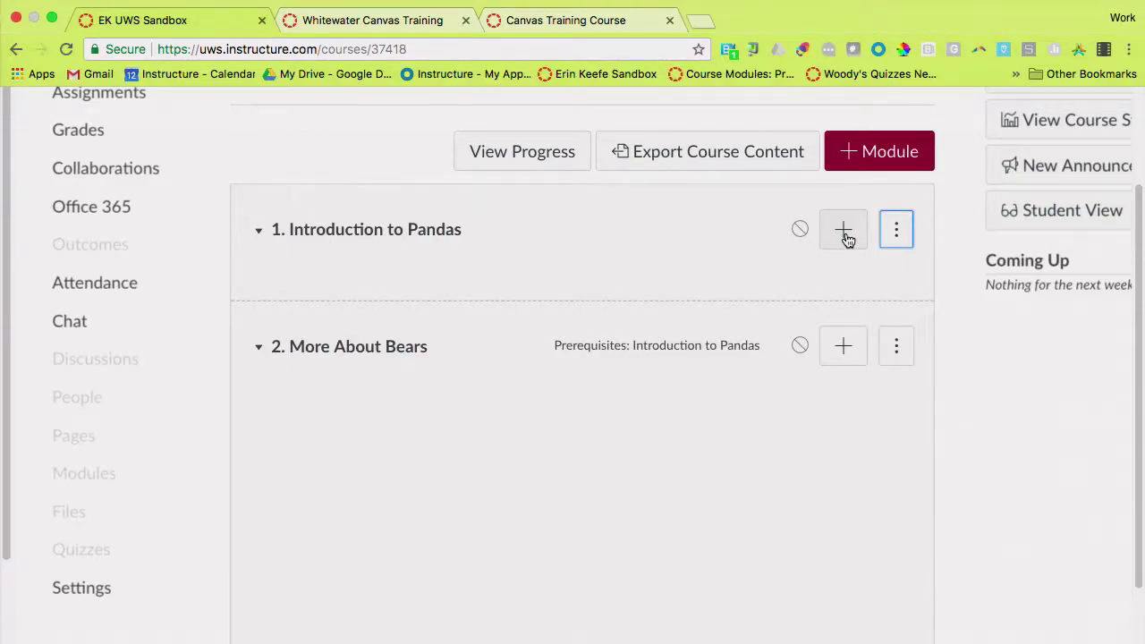
# Start a new assignment item named Panda Essay in the 1. Introduction to Pandas module
pyautogui.click(844, 236)
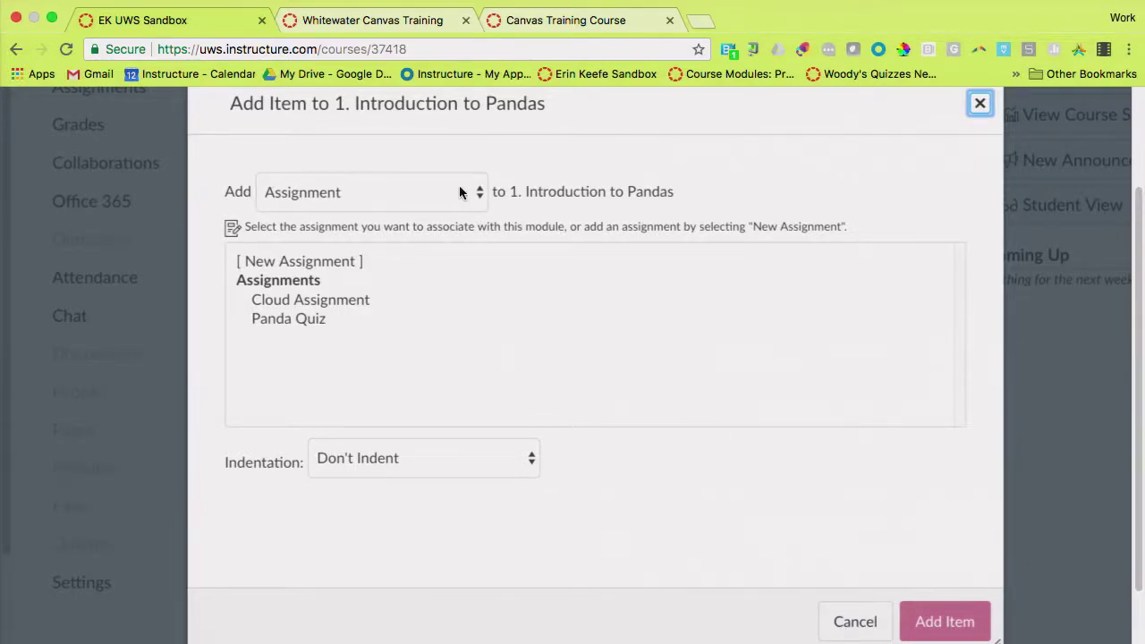
pyautogui.click(306, 265)
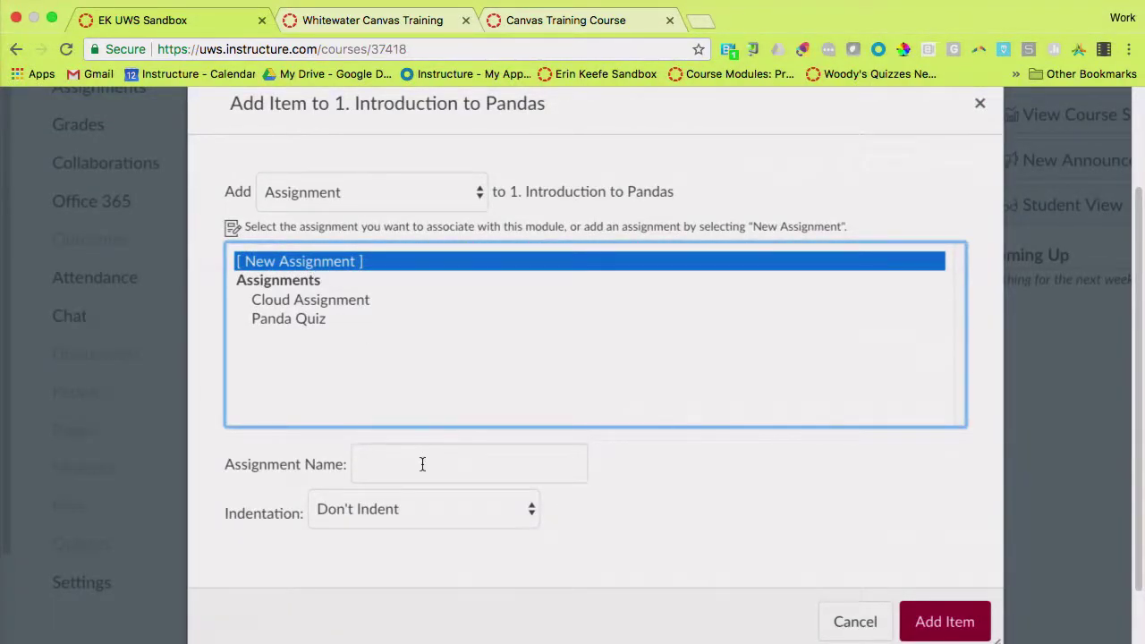
pyautogui.click(422, 464)
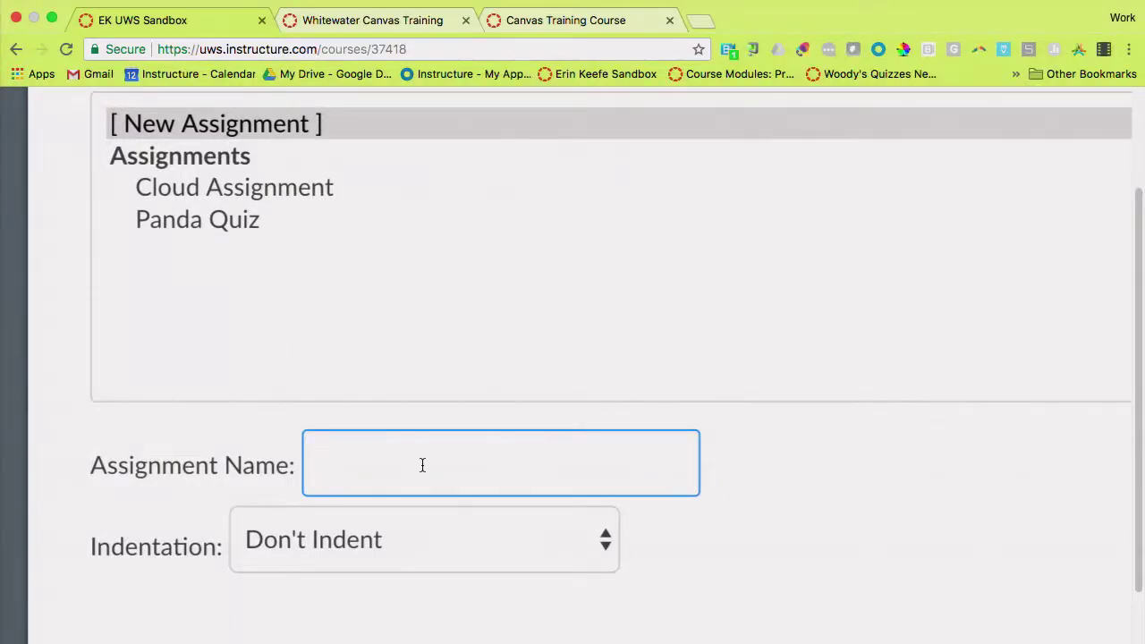
pyautogui.write('Panda Essay')
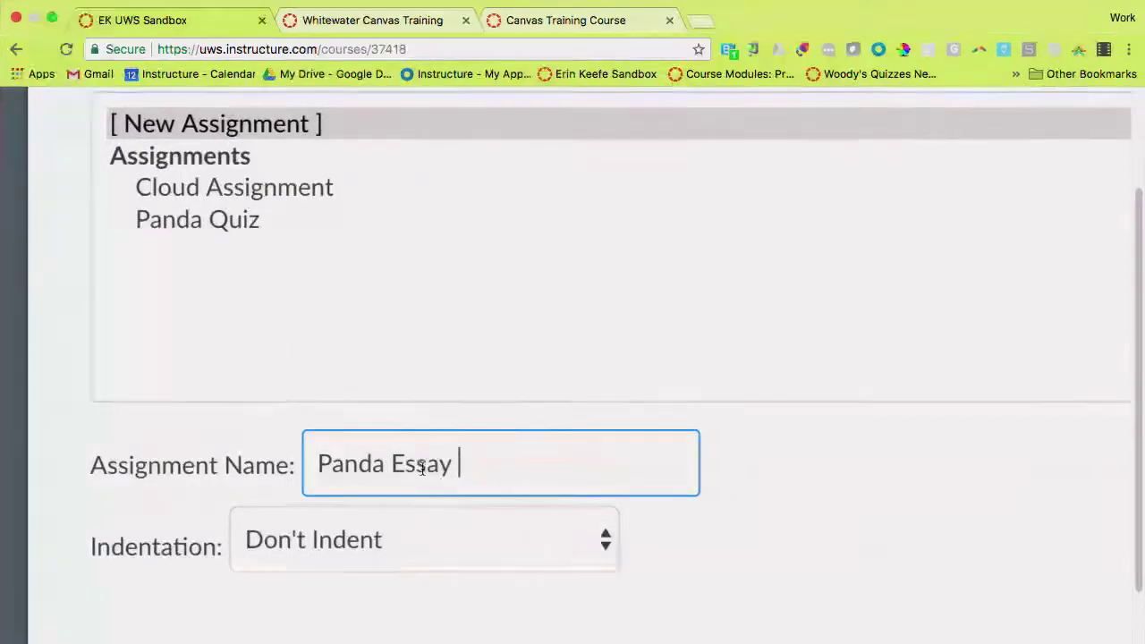
# Check the indentation choices, keep Don't Indent, and add the Panda Essay assignment to the module
pyautogui.scroll(-2, 439, 532)
pyautogui.scroll(-1, 635, 518)
pyautogui.scroll(-3, 635, 524)
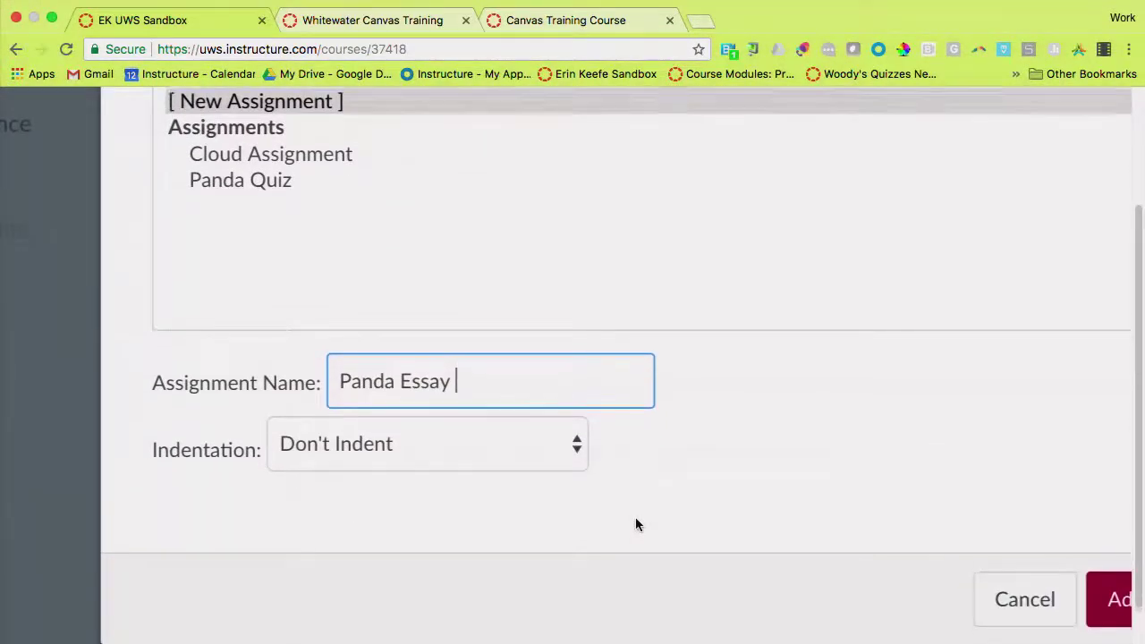
pyautogui.hscroll(1, 635, 524)
pyautogui.hscroll(2, 635, 524)
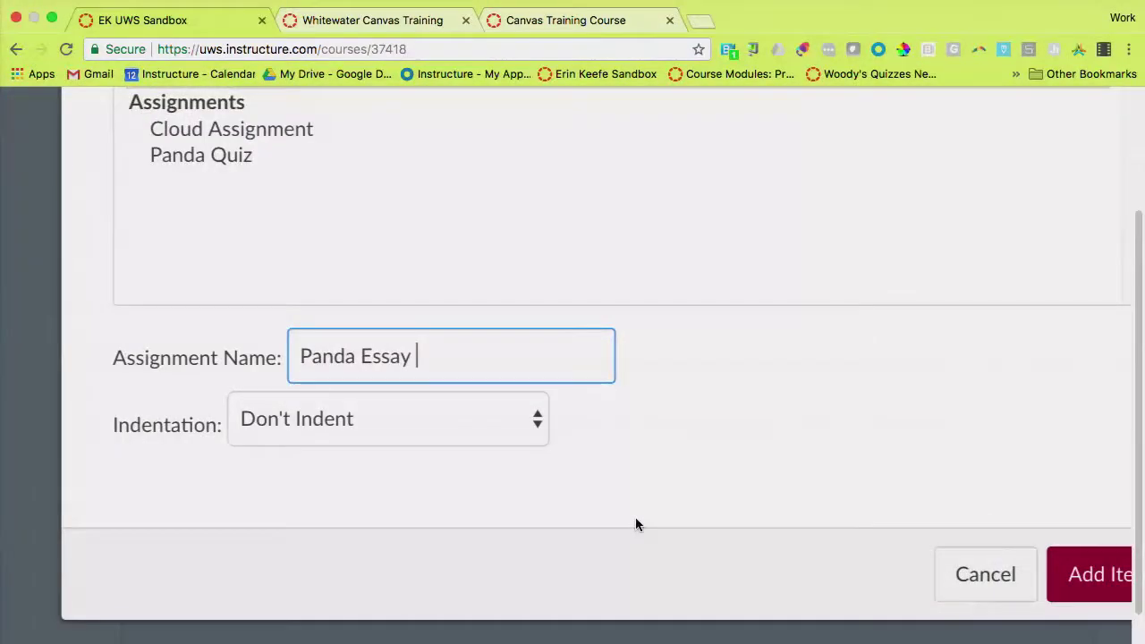
pyautogui.click(523, 421)
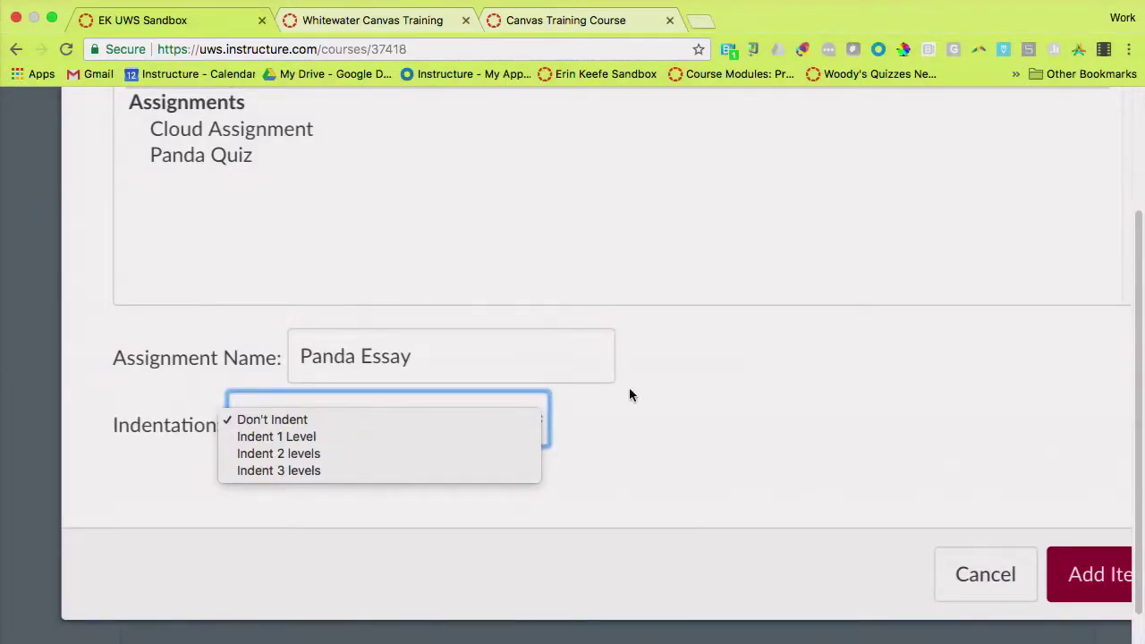
pyautogui.click(657, 414)
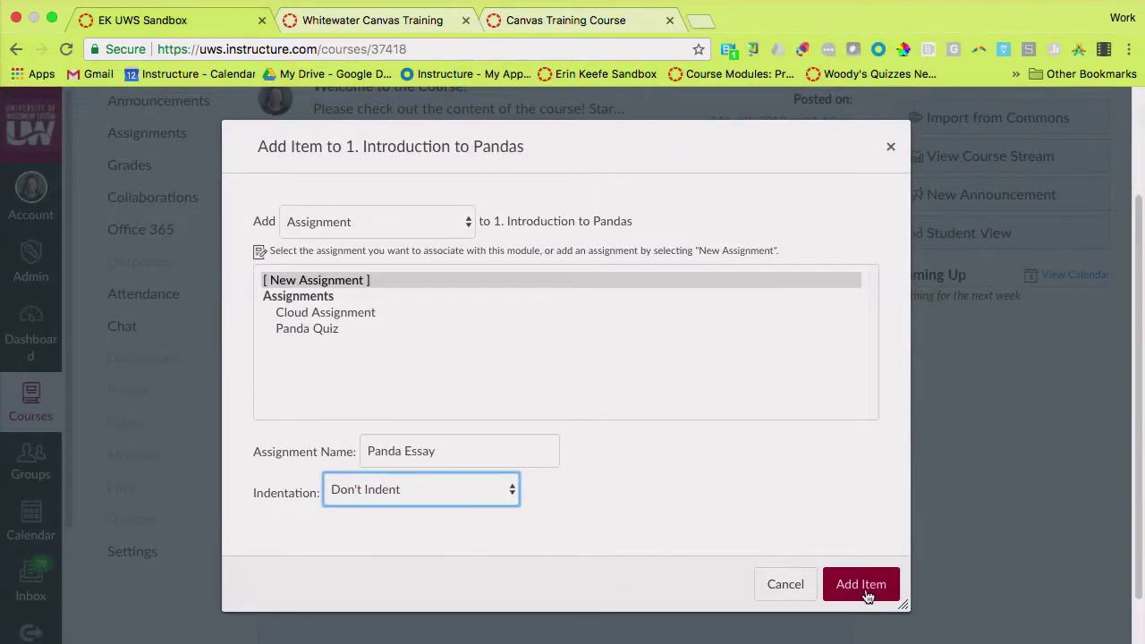
pyautogui.scroll(3, 742, 479)
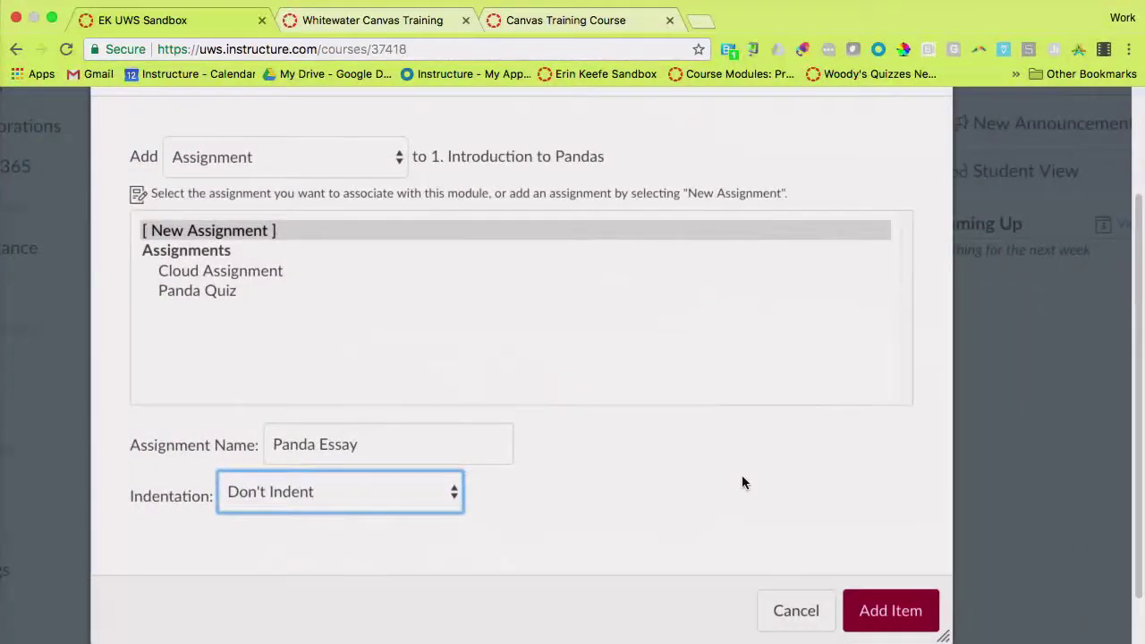
pyautogui.click(888, 620)
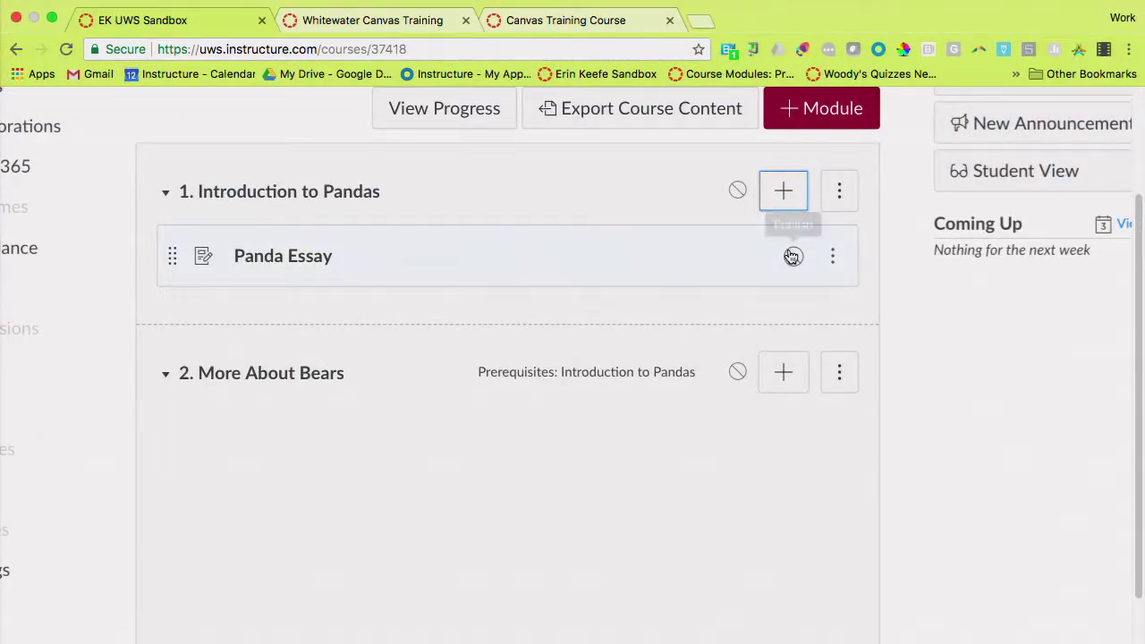
# Start another item for the 1. Introduction to Pandas module and set its type to Content Page
pyautogui.click(785, 199)
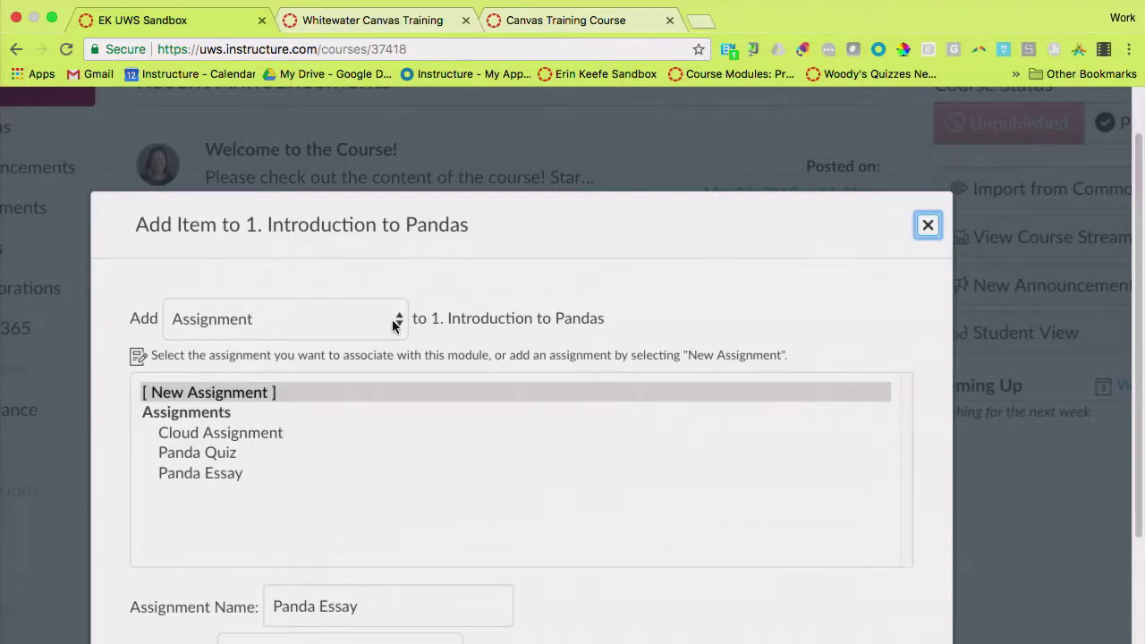
pyautogui.click(398, 322)
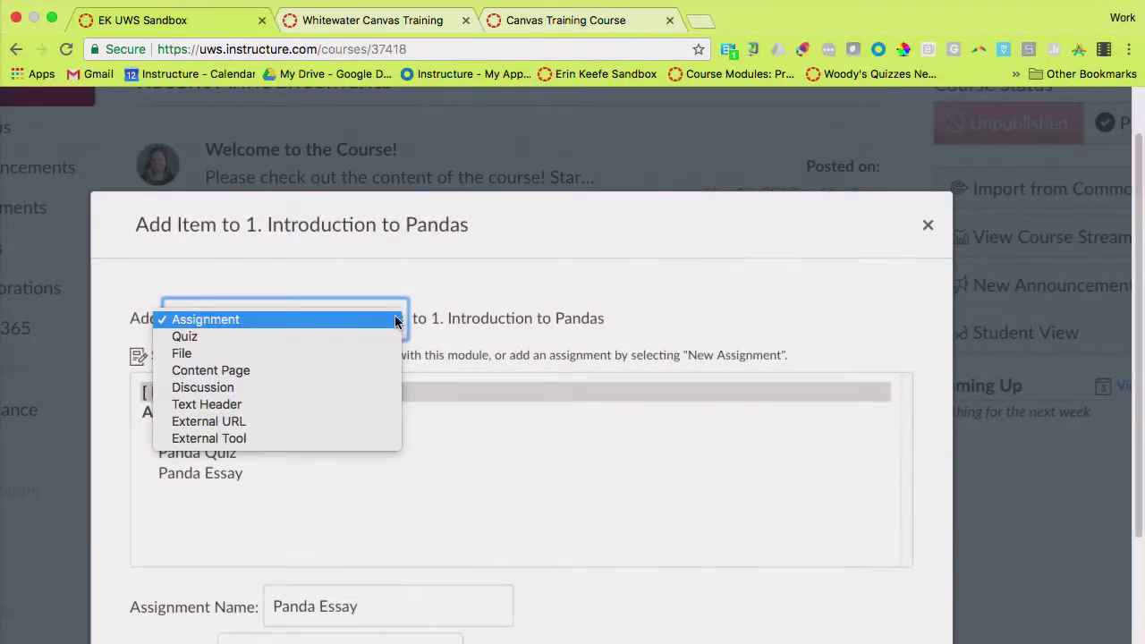
pyautogui.click(398, 322)
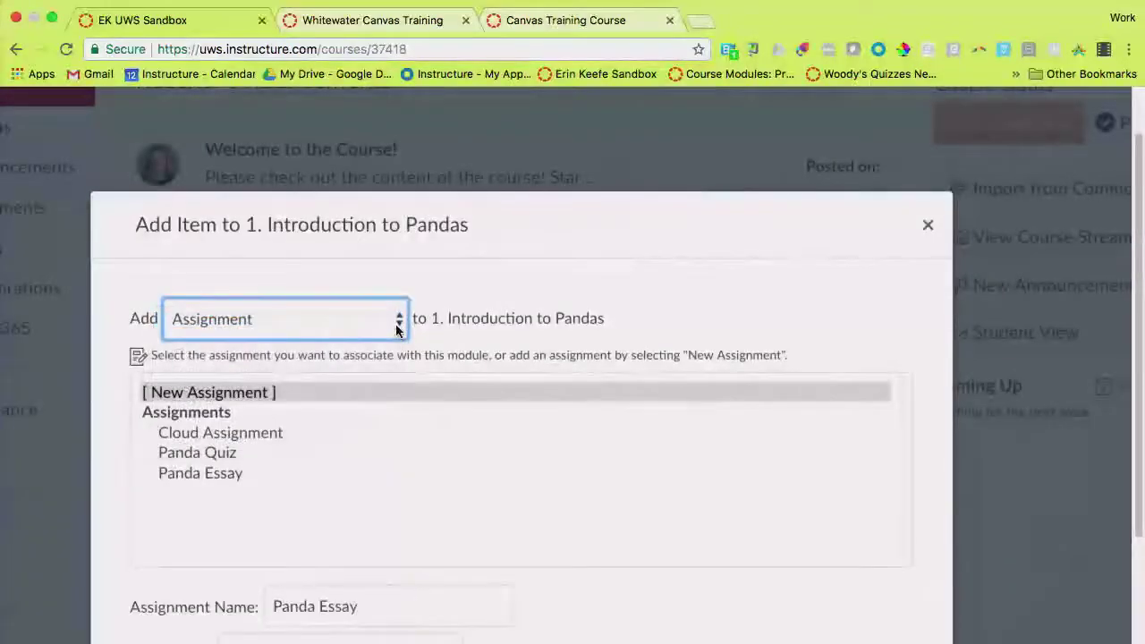
pyautogui.scroll(5, 399, 328)
pyautogui.scroll(-2, 398, 328)
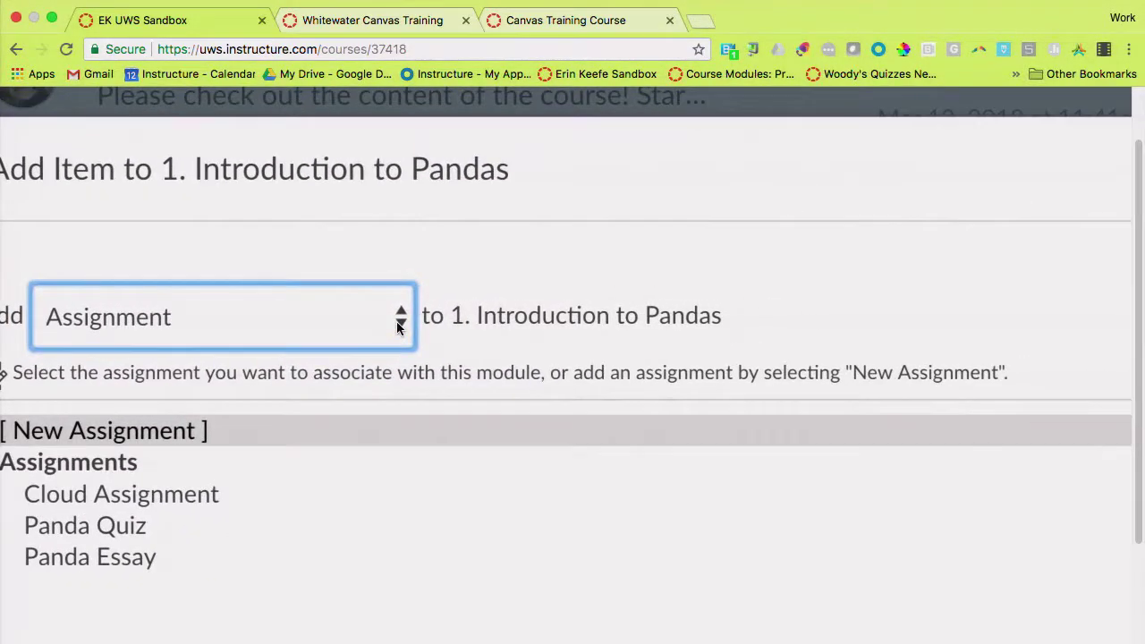
pyautogui.click(407, 312)
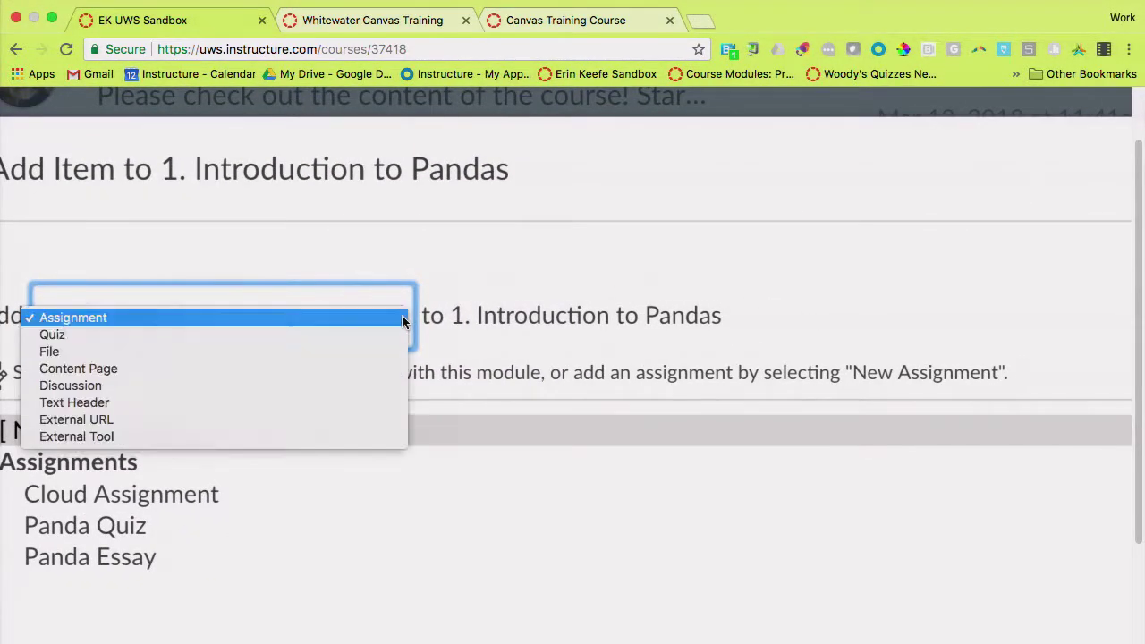
pyautogui.click(388, 369)
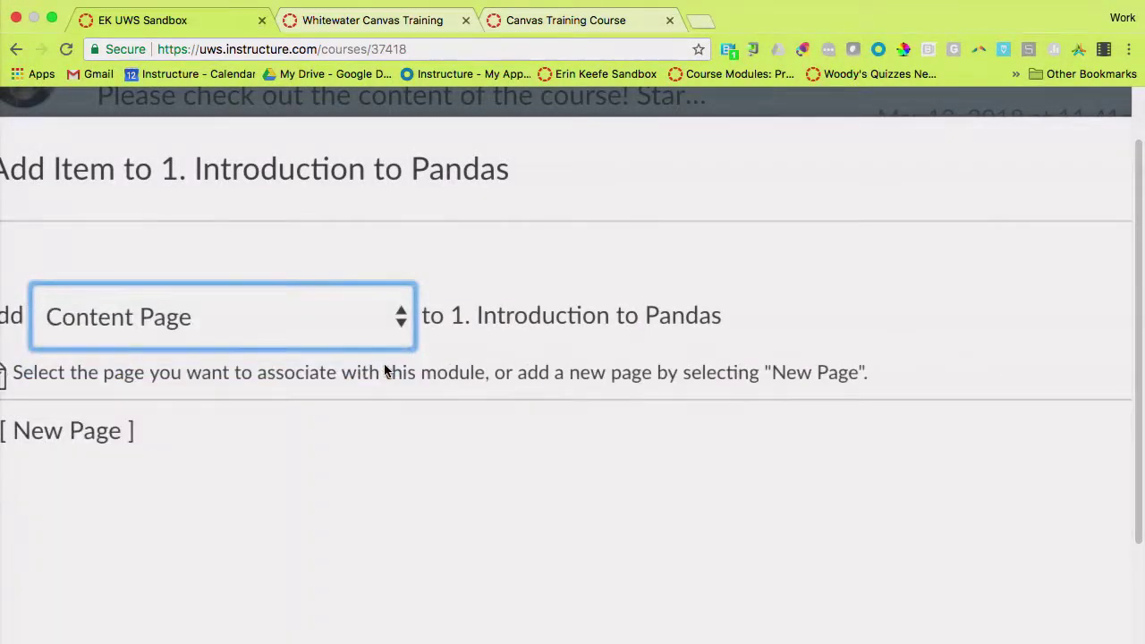
# Create a new page named Introduction to Pandas and add it to the module
pyautogui.scroll(-2, 385, 370)
pyautogui.scroll(-5, 384, 370)
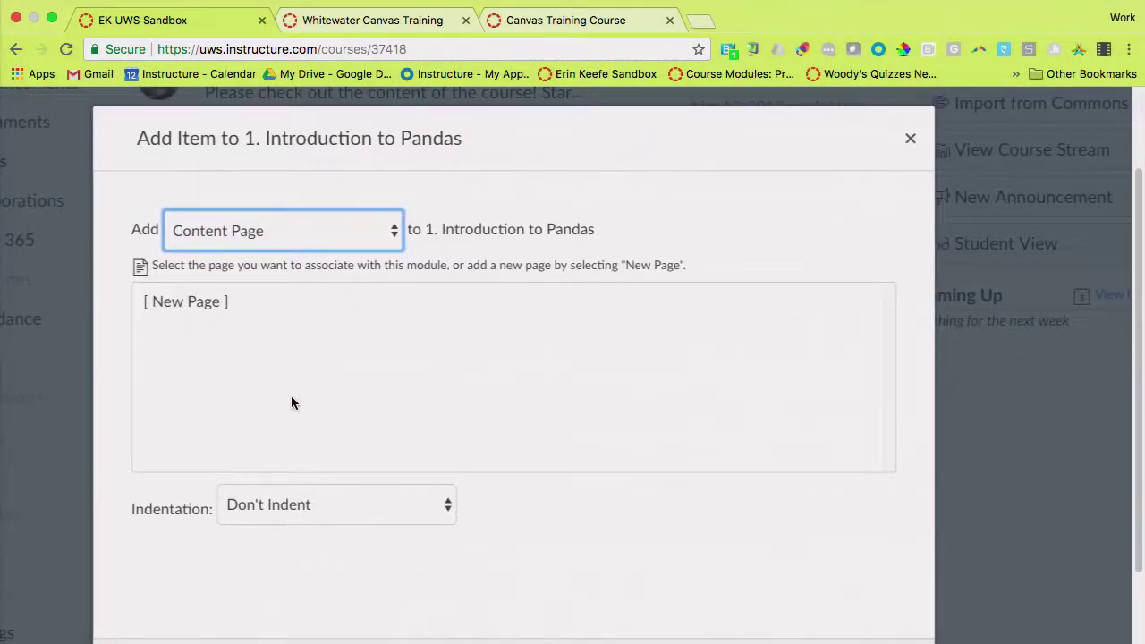
pyautogui.click(198, 301)
pyautogui.click(256, 517)
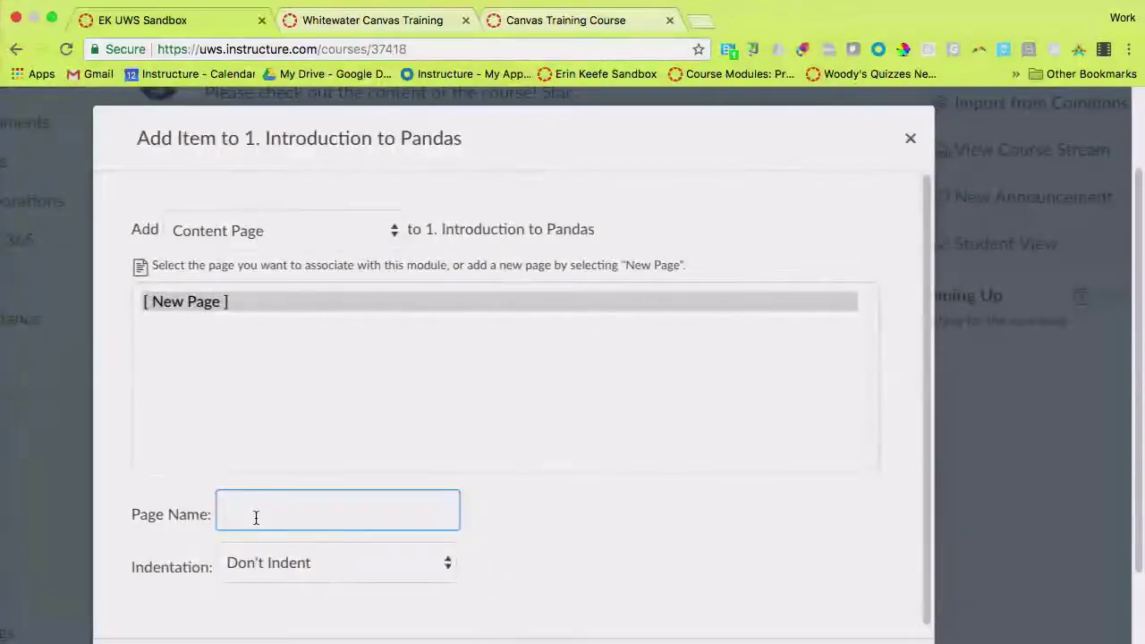
pyautogui.write('Introd')
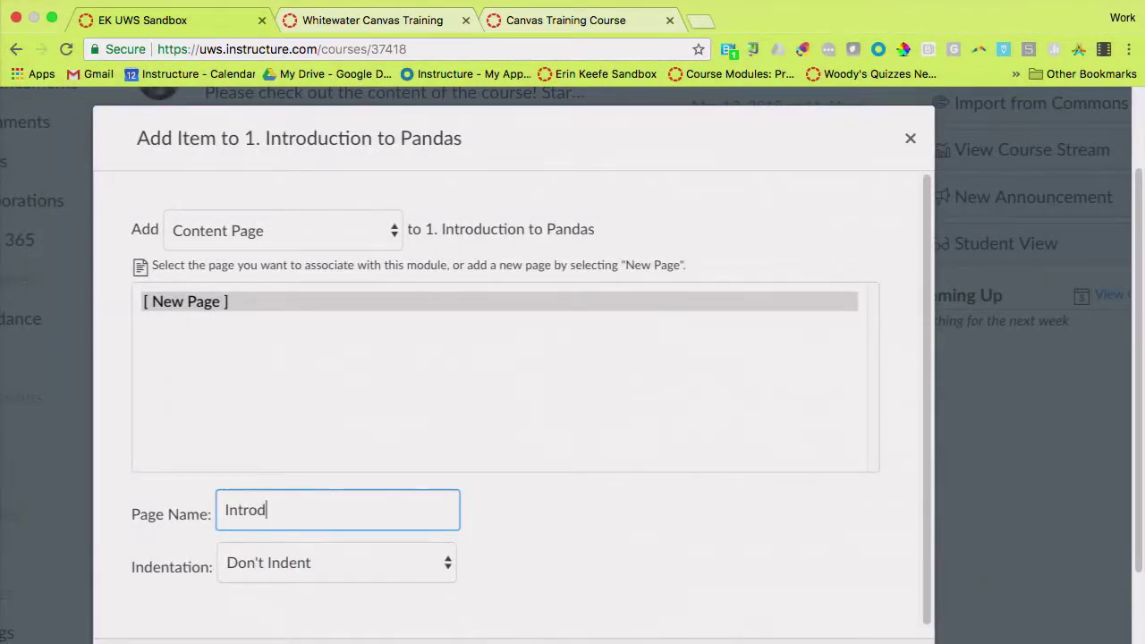
pyautogui.write('uction to Pa')
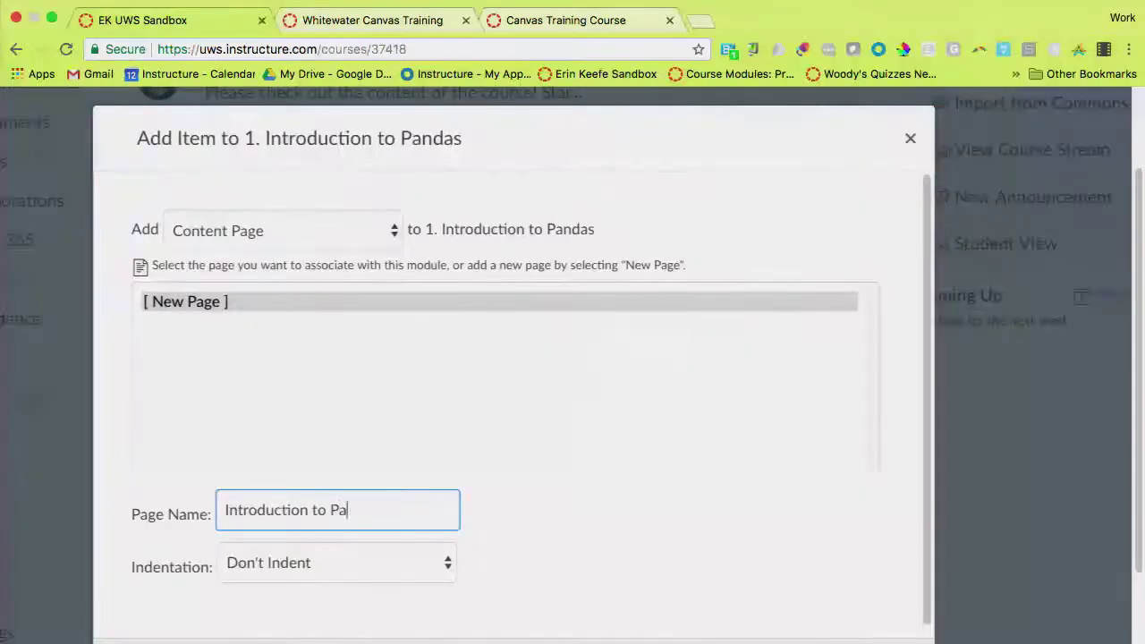
pyautogui.write('ndas')
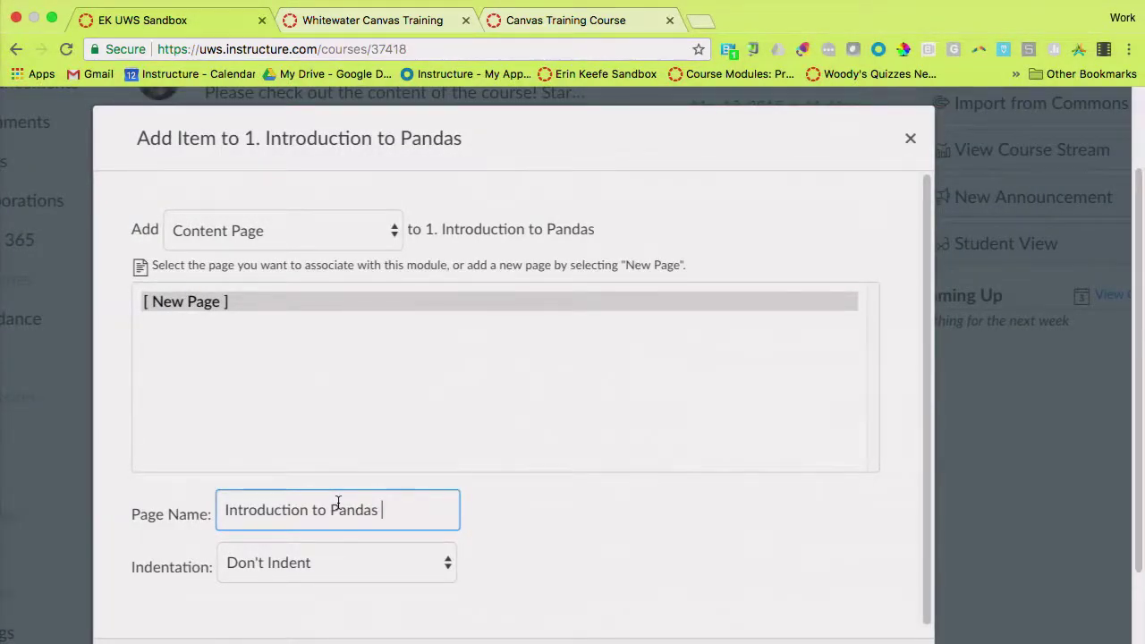
pyautogui.press('super+minus')
pyautogui.scroll(-3, 532, 511)
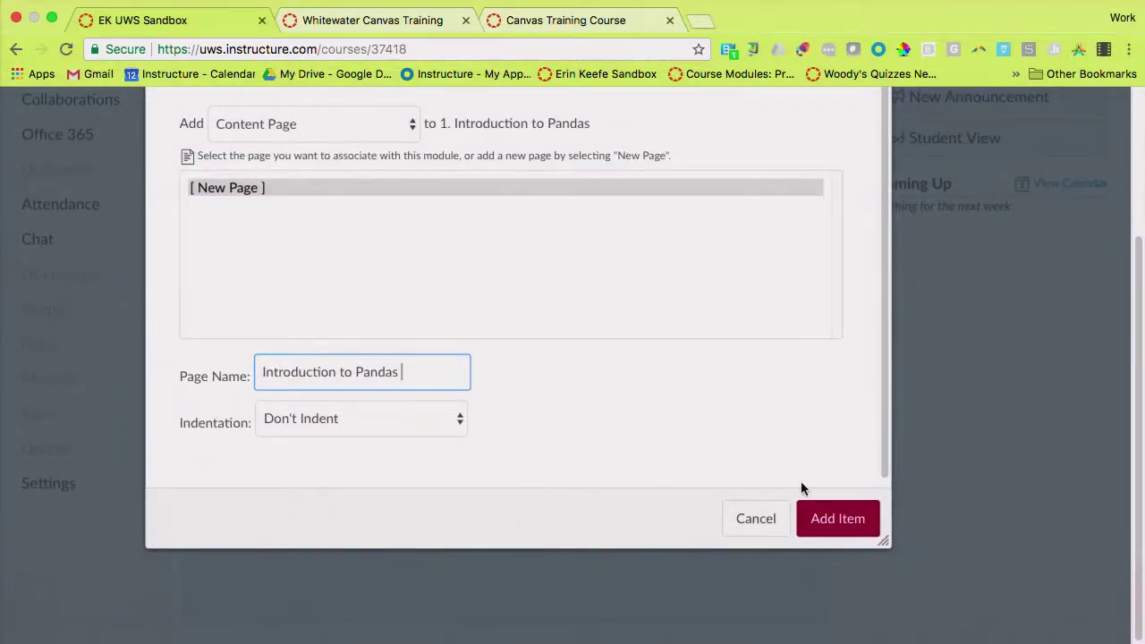
pyautogui.click(846, 535)
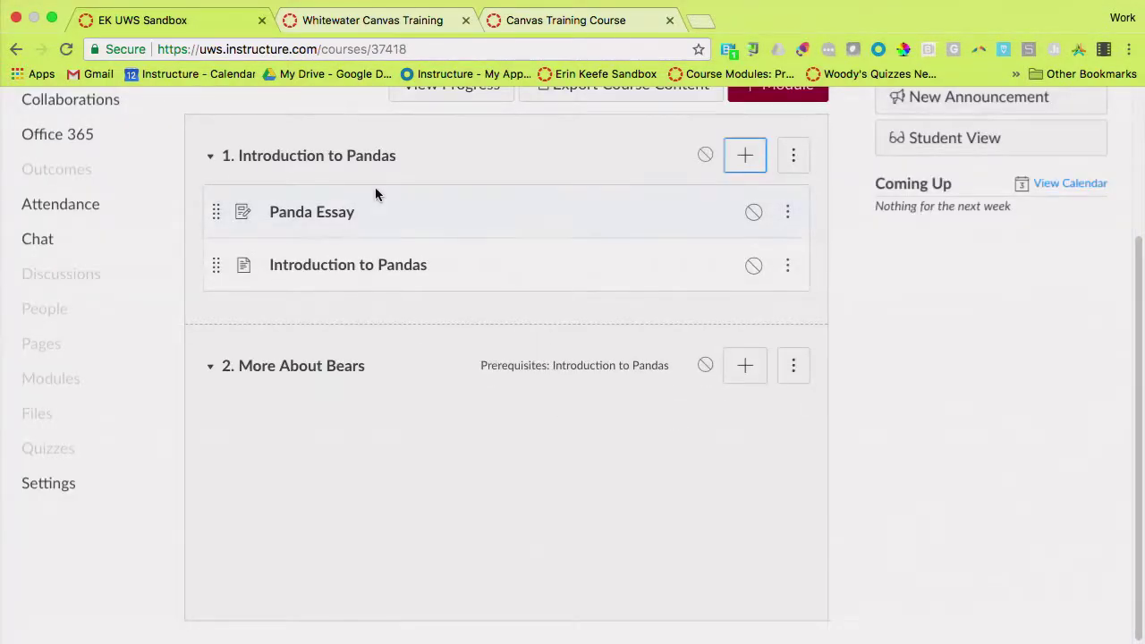
# Start another item for the 1. Introduction to Pandas module and set its type to Discussion
pyautogui.press('super+0')
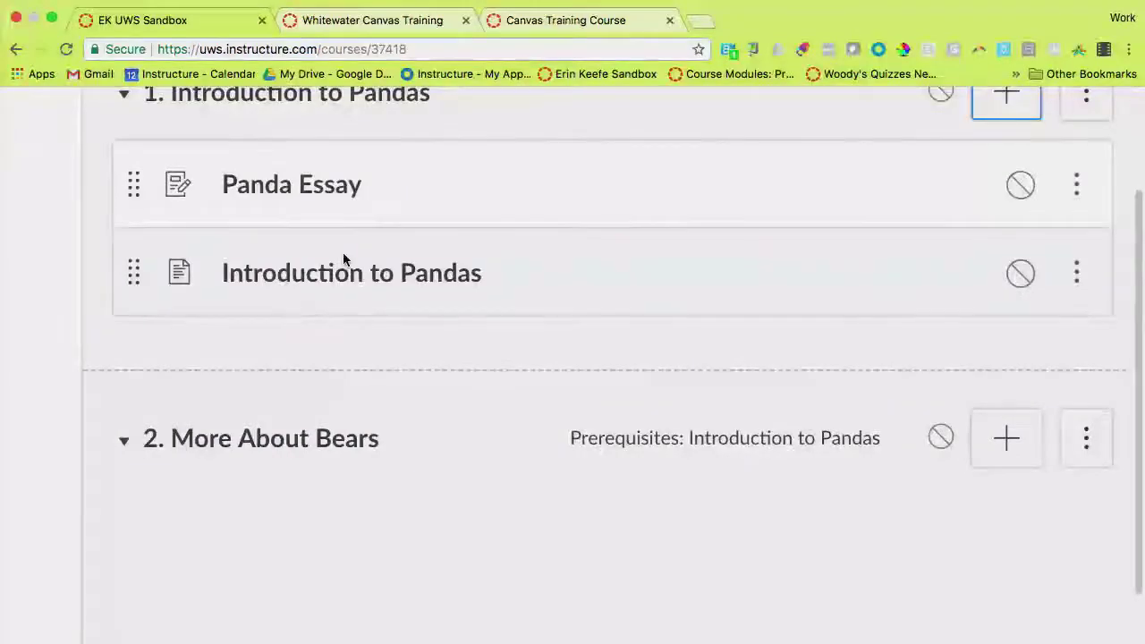
pyautogui.press('super+minus')
pyautogui.press('super+minus')
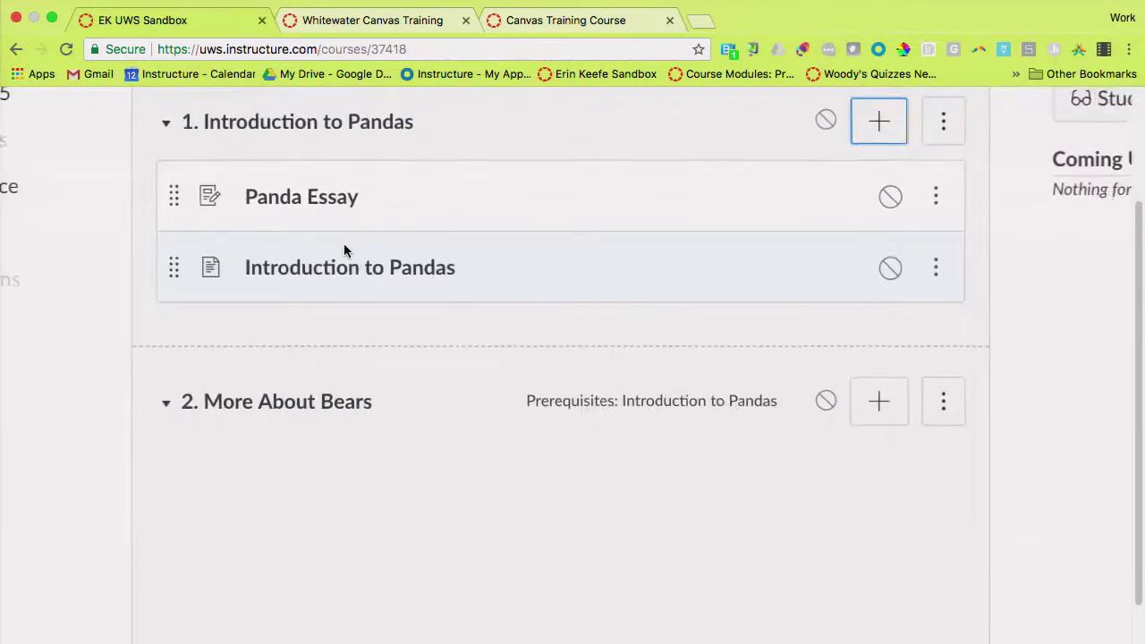
pyautogui.scroll(1, 512, 402)
pyautogui.scroll(1, 513, 404)
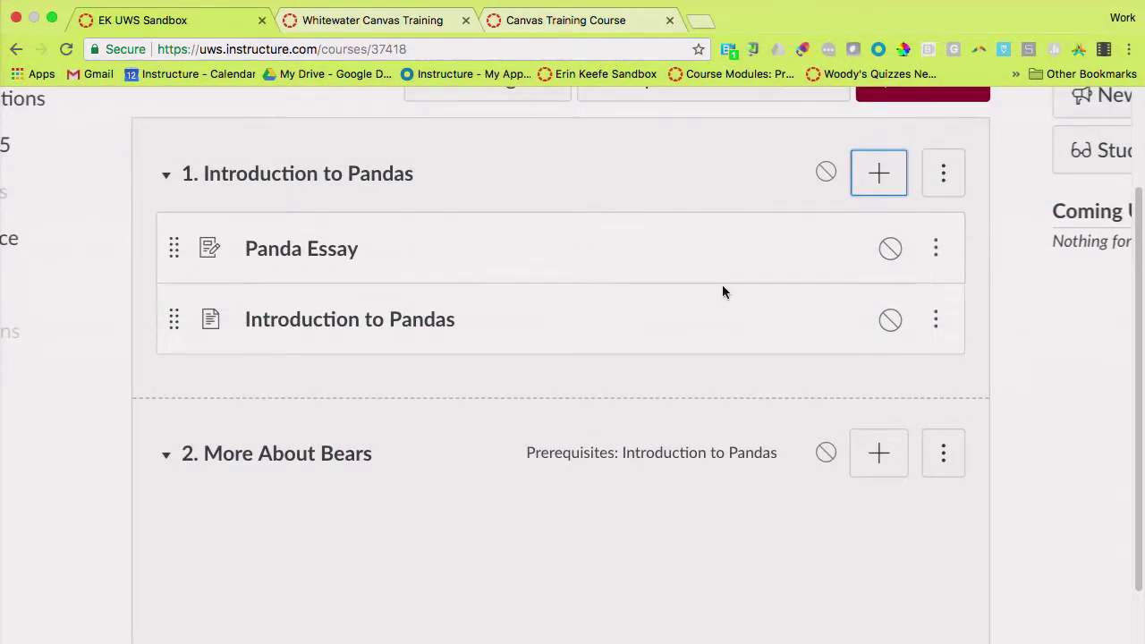
pyautogui.click(881, 177)
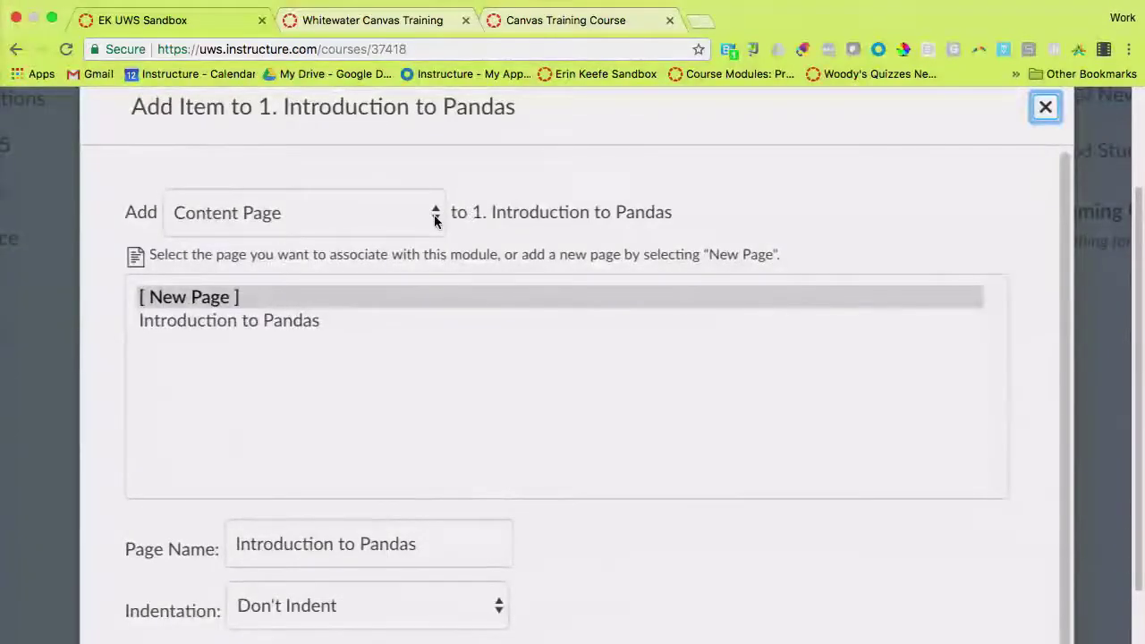
pyautogui.click(432, 216)
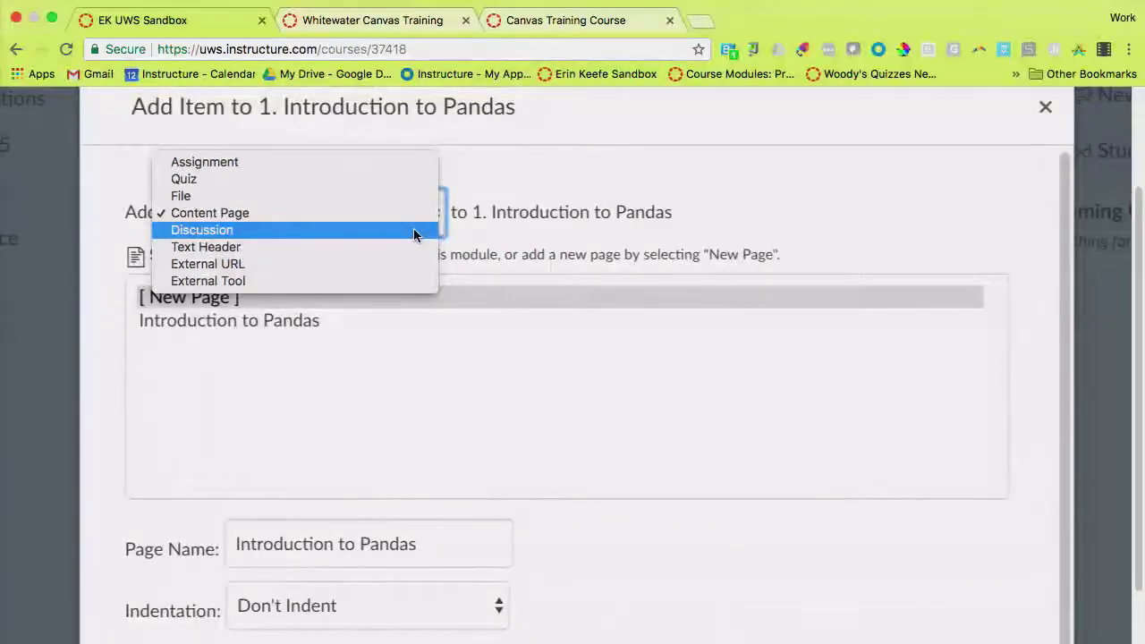
pyautogui.click(414, 234)
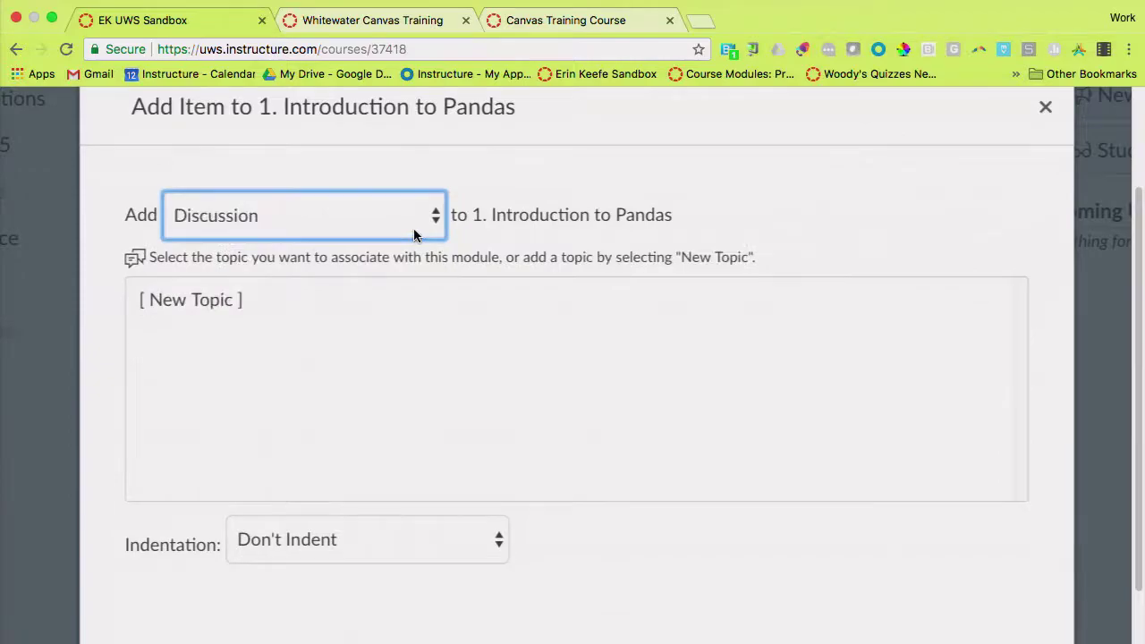
# Create a new discussion topic named Talk About Pandas without indentation and add it to the module
pyautogui.click(221, 305)
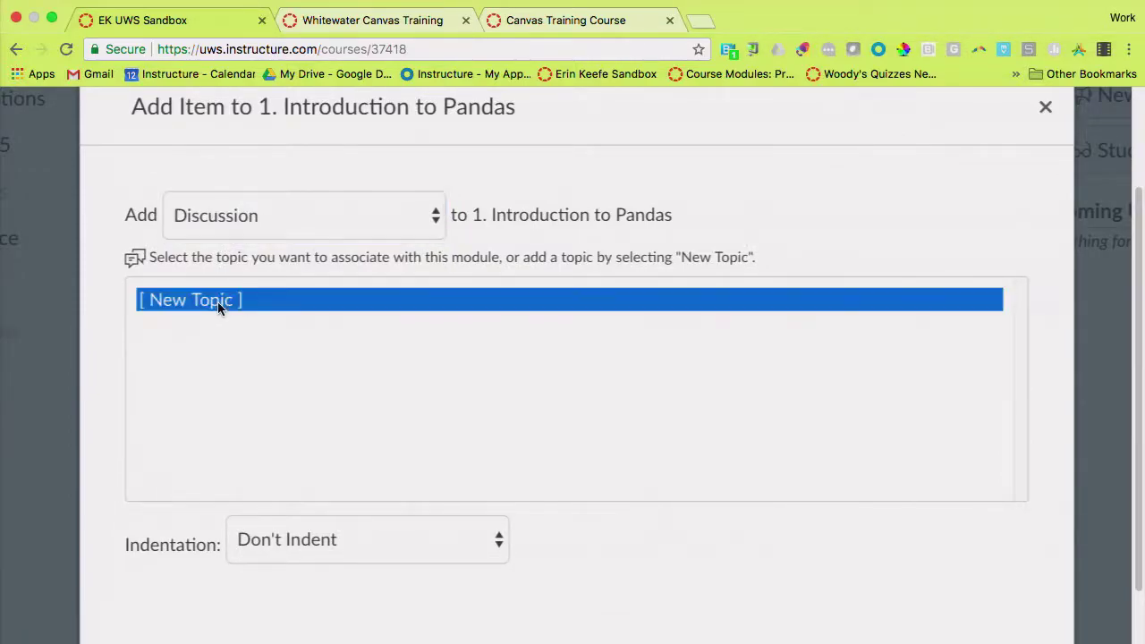
pyautogui.scroll(-2, 326, 371)
pyautogui.click(303, 465)
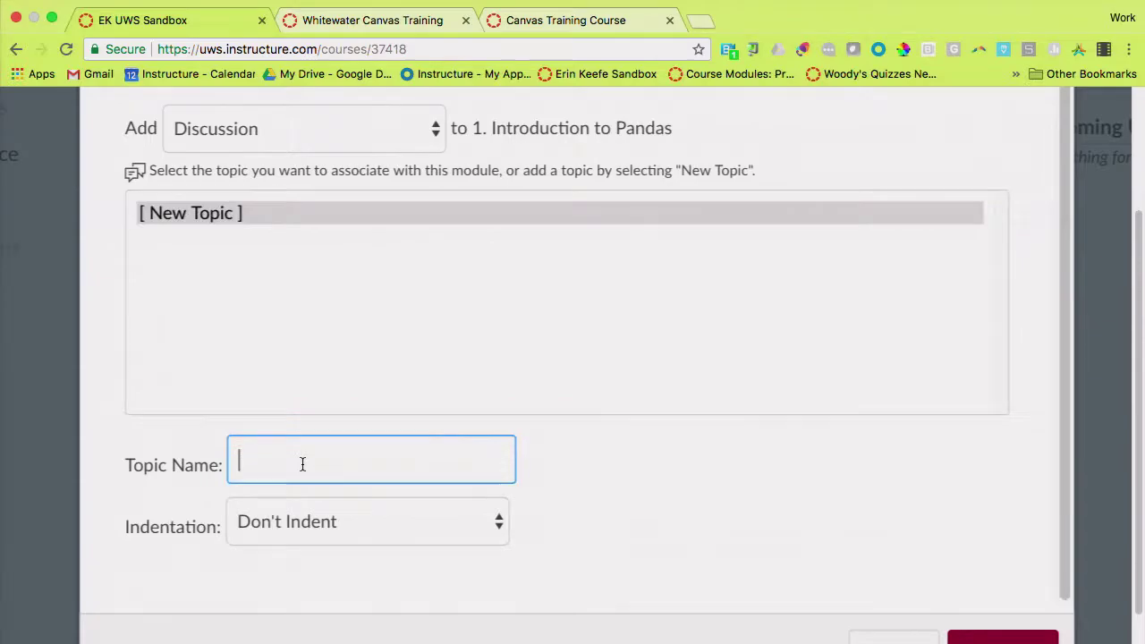
pyautogui.write('Talk About Pandas')
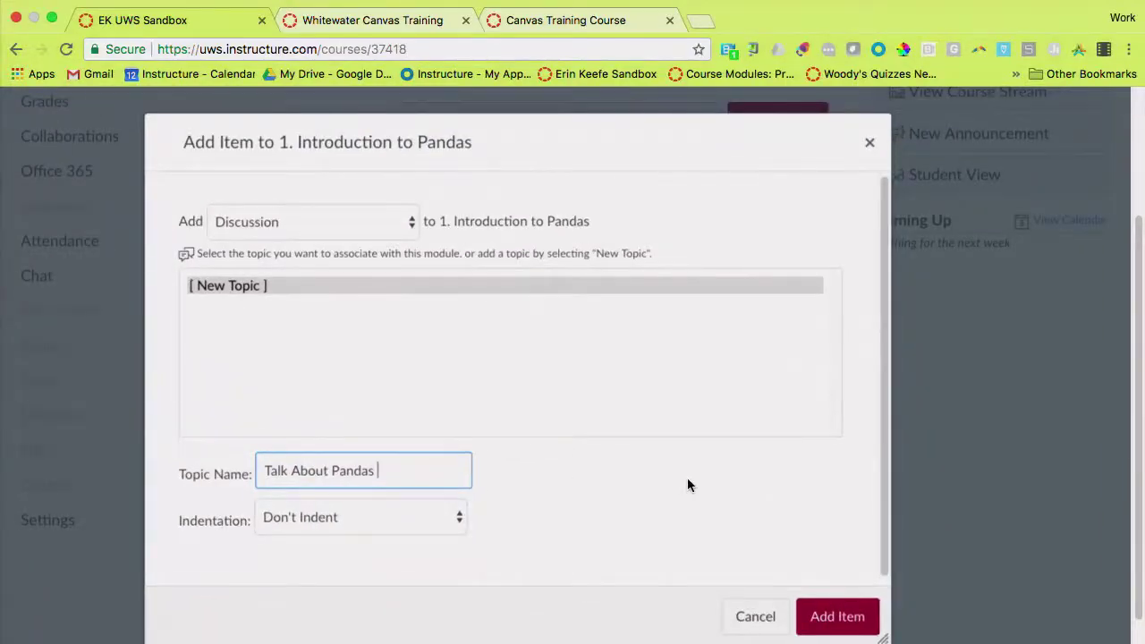
pyautogui.scroll(-1, 687, 485)
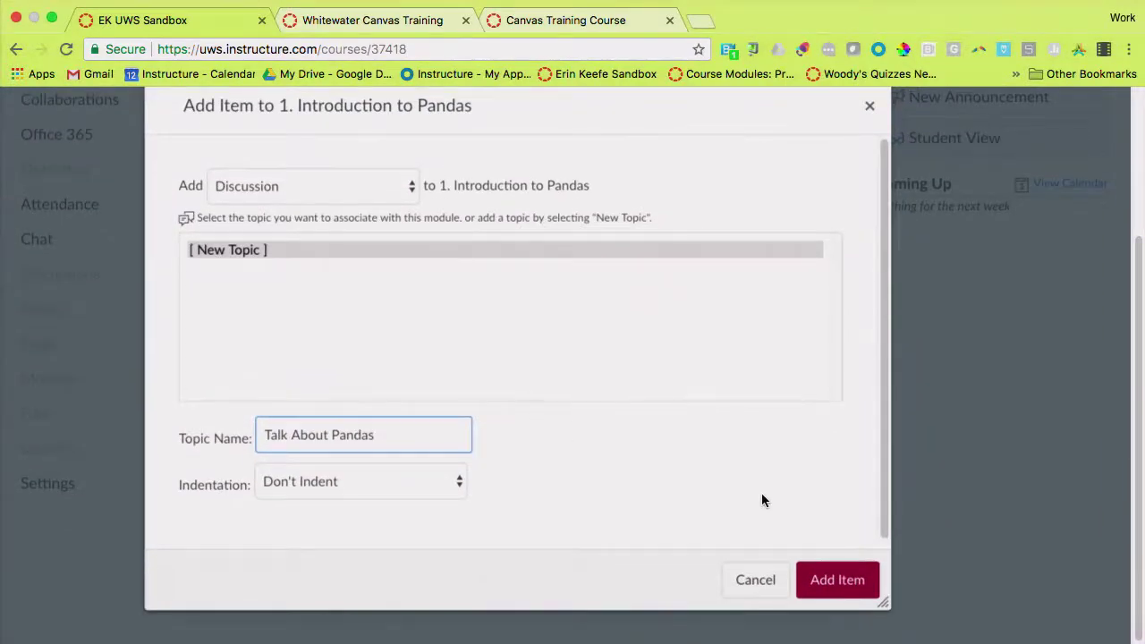
pyautogui.click(839, 590)
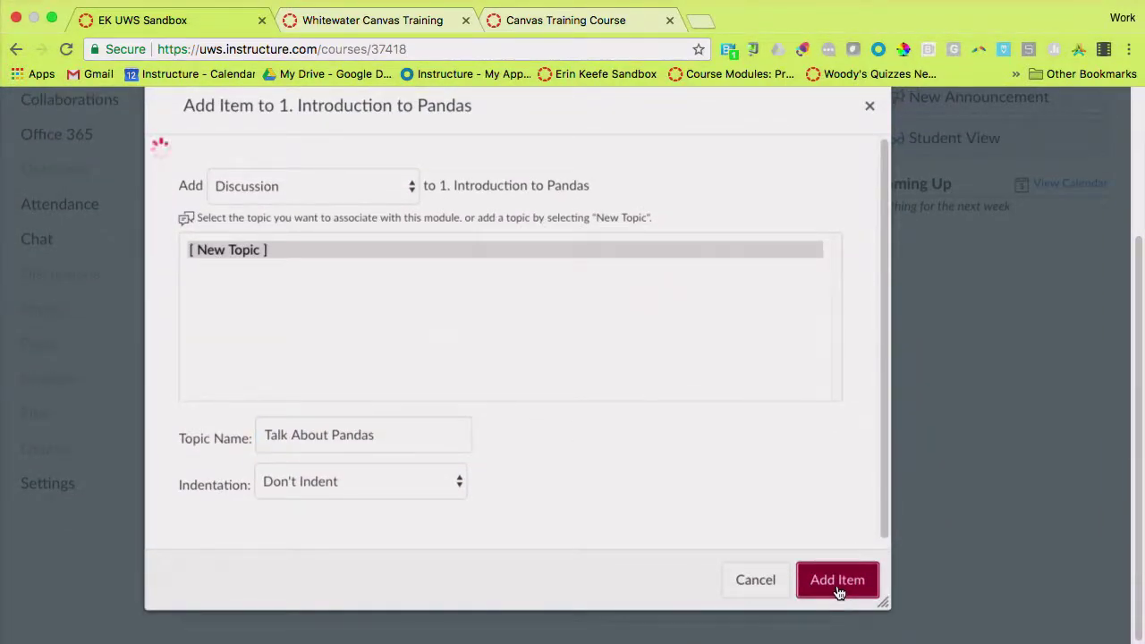
pyautogui.scroll(4, 423, 301)
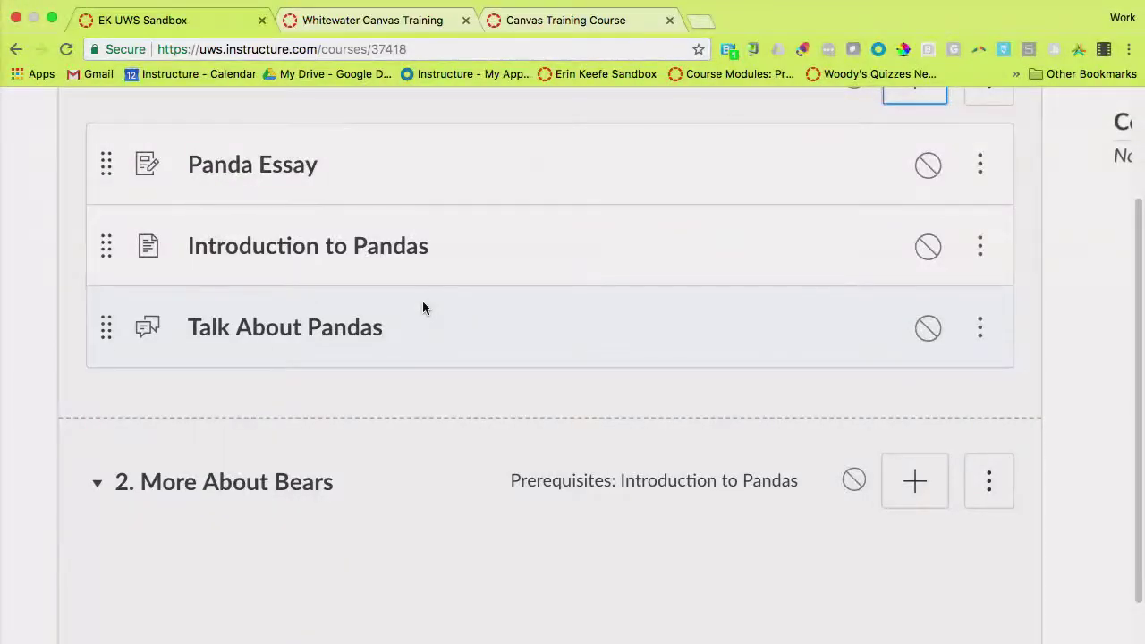
# Publish the Panda Essay assignment in the first module and set it back to unpublished
pyautogui.scroll(-3, 423, 308)
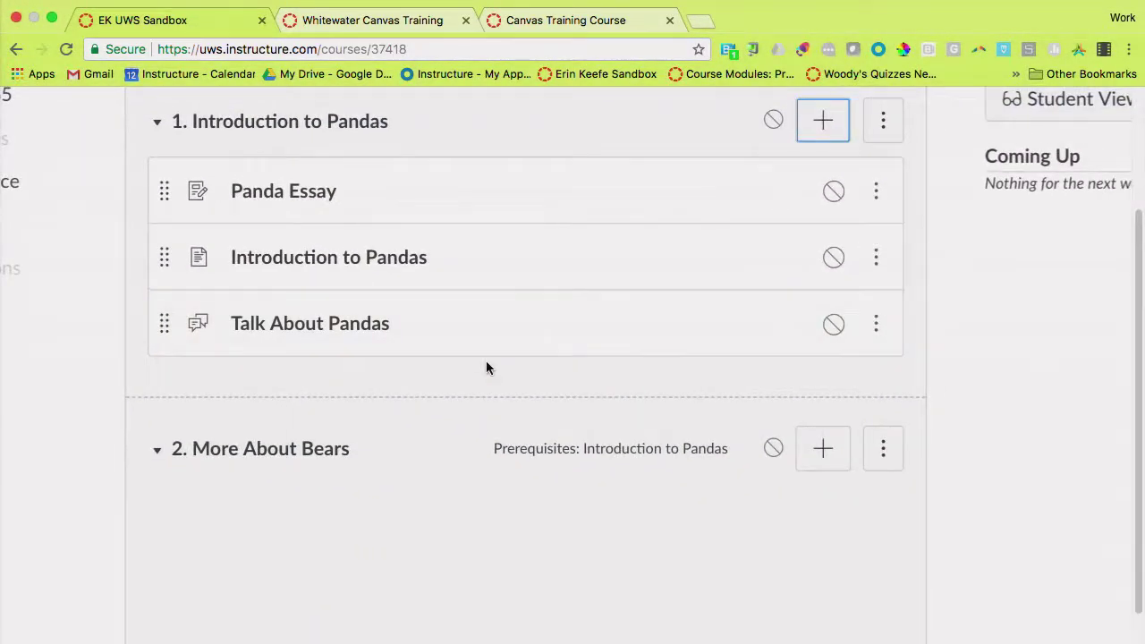
pyautogui.scroll(2, 486, 360)
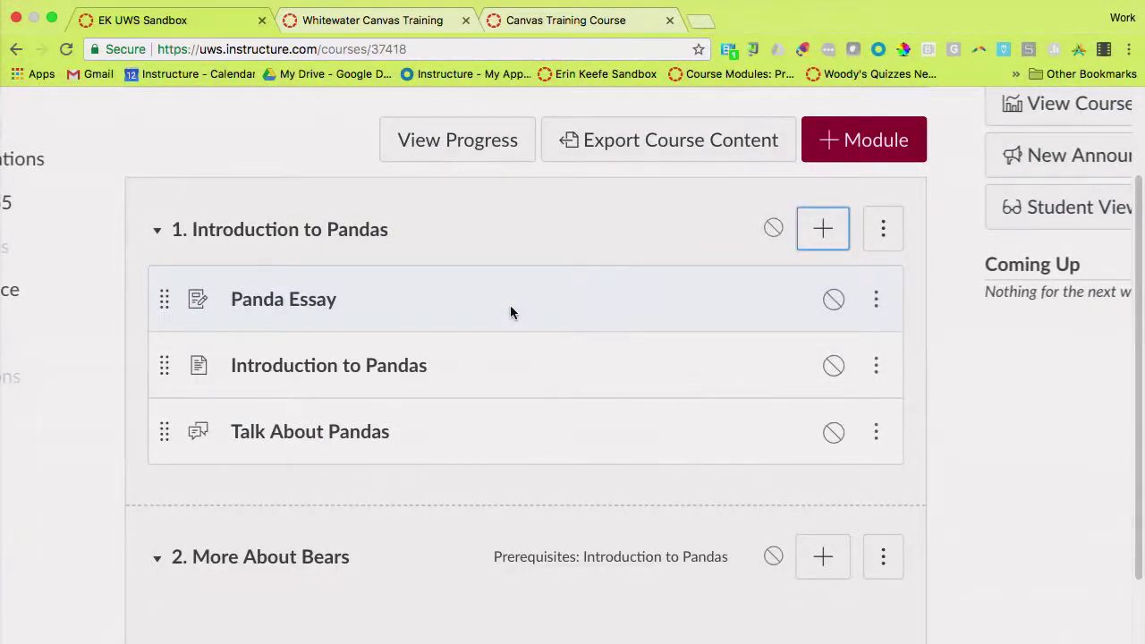
pyautogui.click(833, 301)
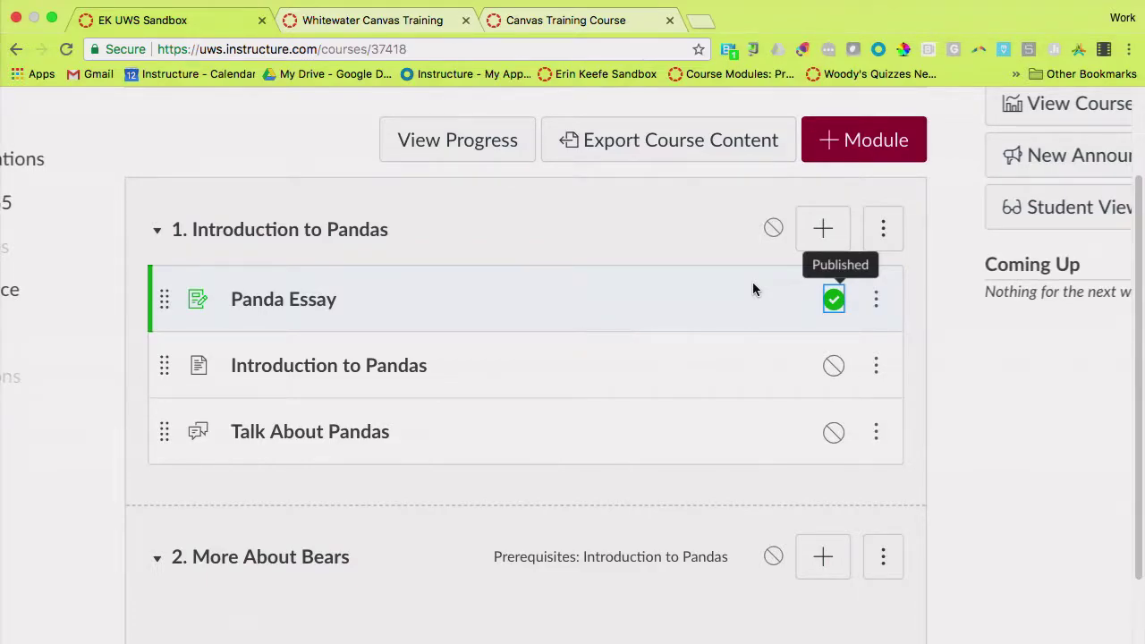
pyautogui.click(834, 299)
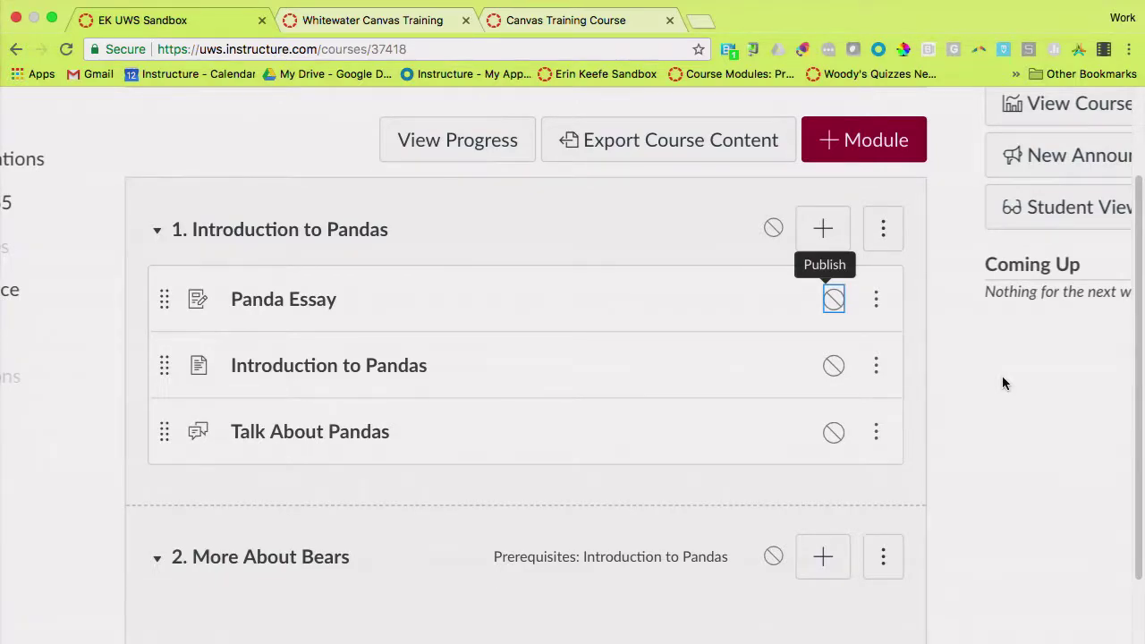
# Start another item for the 1. Introduction to Pandas module, set its type to External Tool and review the available tools
pyautogui.scroll(-1, 1003, 377)
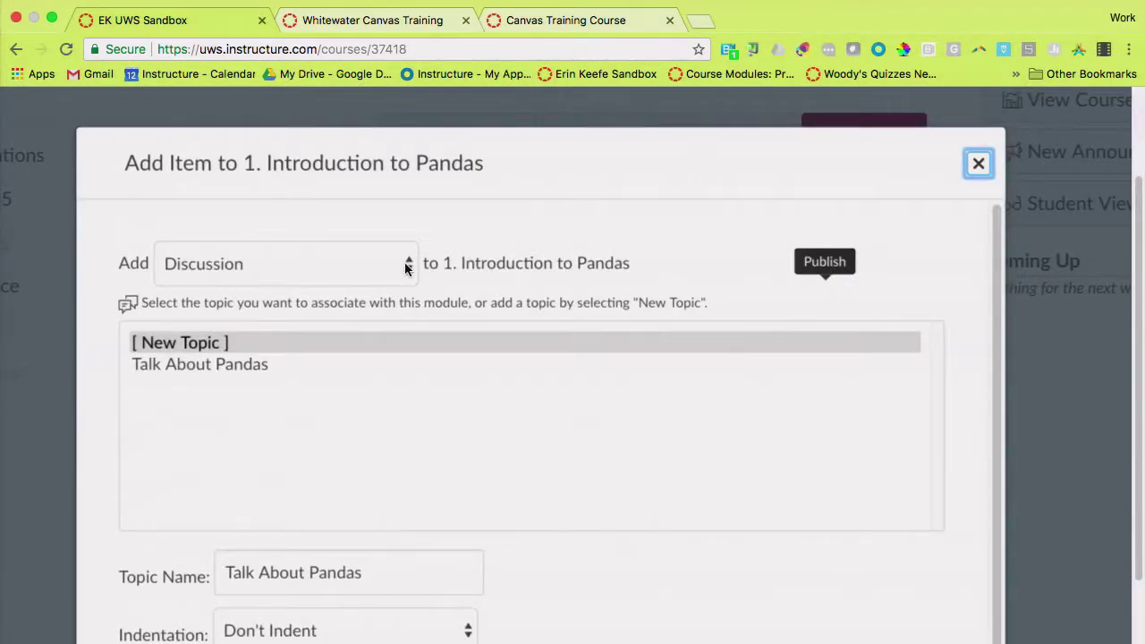
pyautogui.click(405, 268)
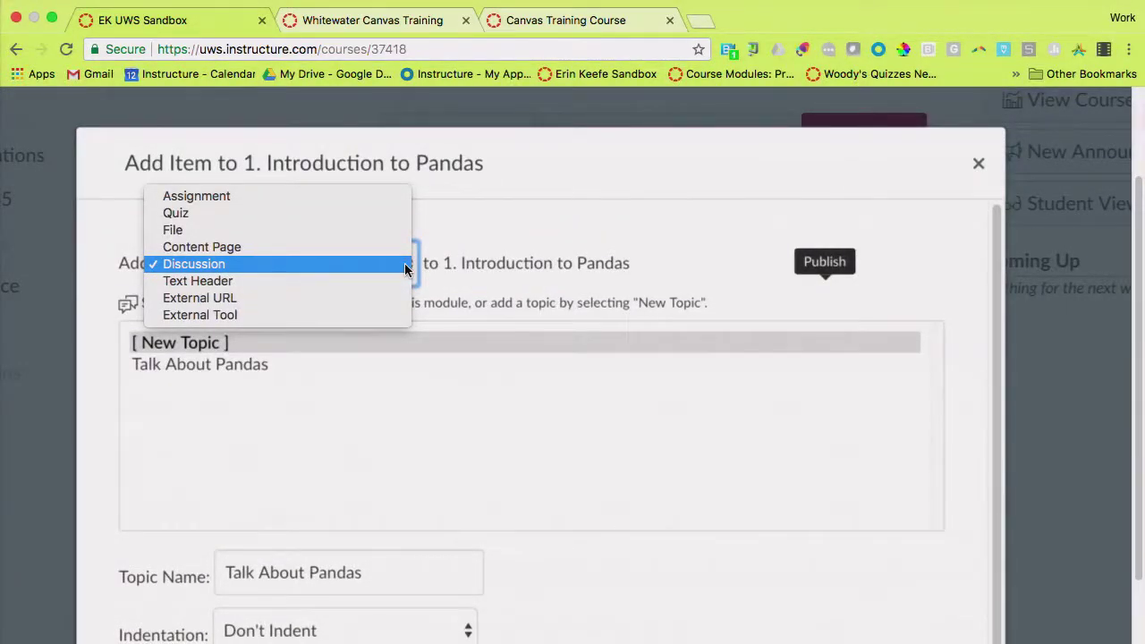
pyautogui.click(333, 315)
pyautogui.scroll(-3, 402, 304)
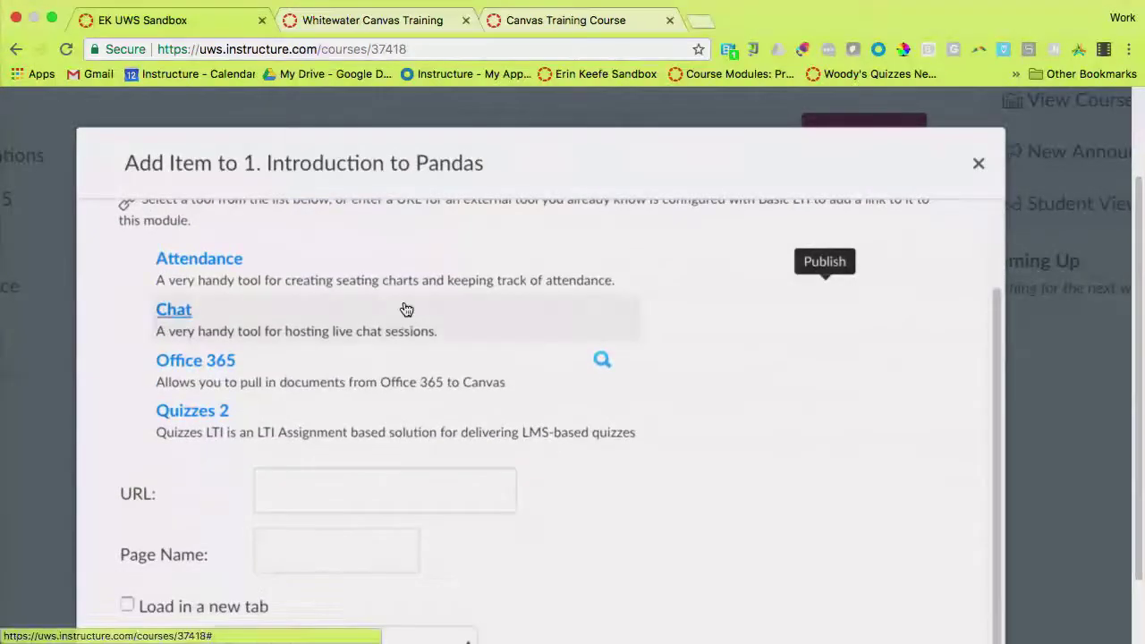
pyautogui.scroll(3, 406, 309)
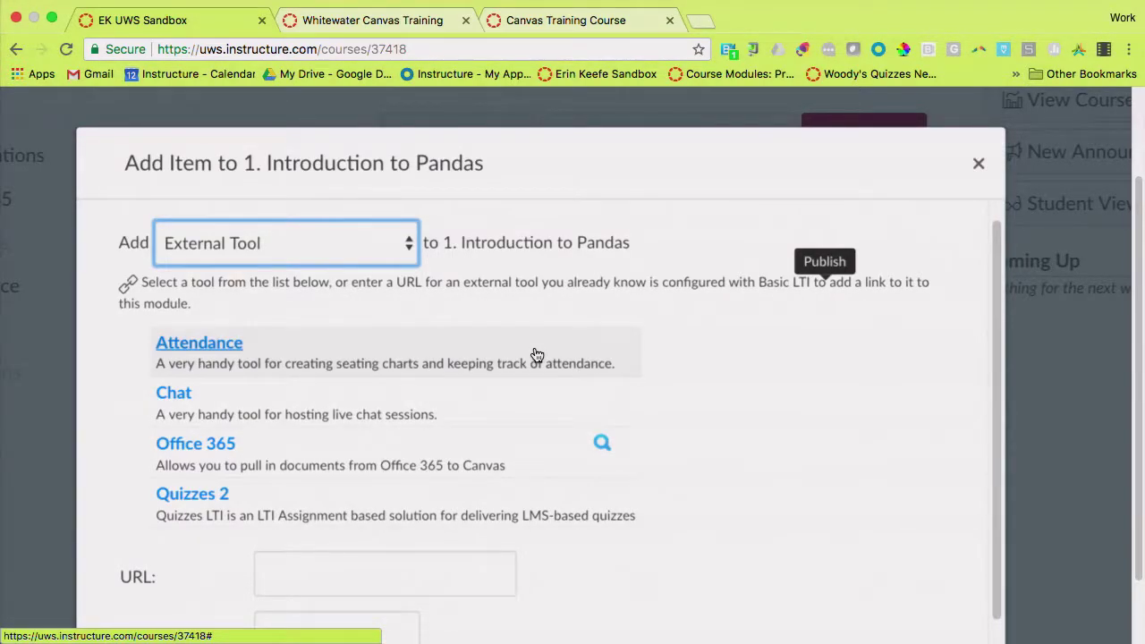
pyautogui.scroll(-3, 536, 355)
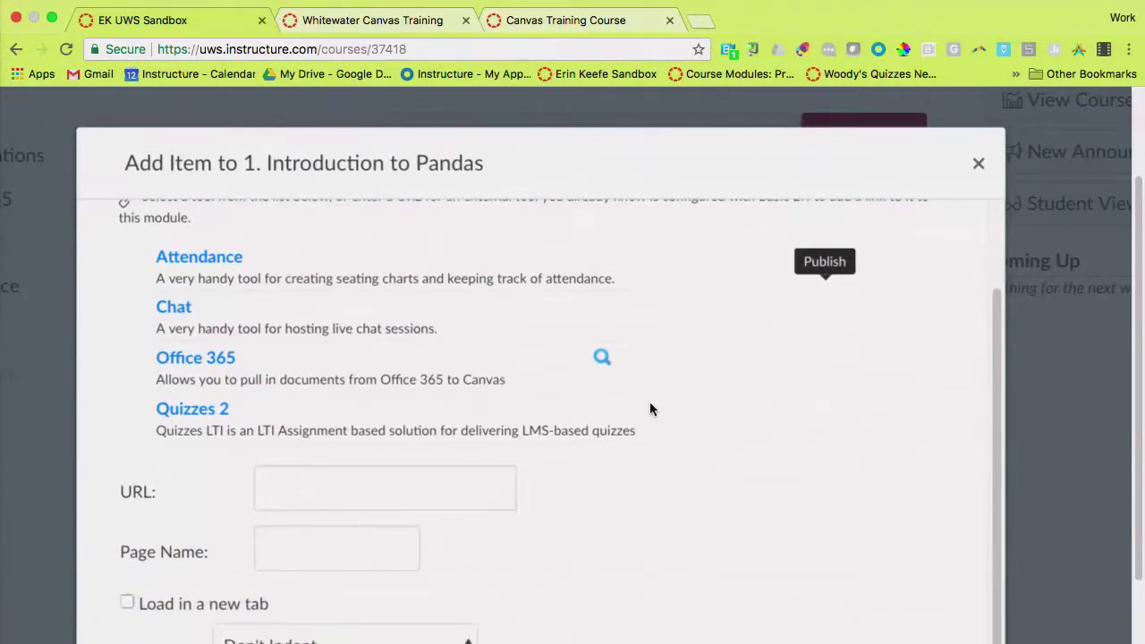
pyautogui.scroll(-2, 638, 358)
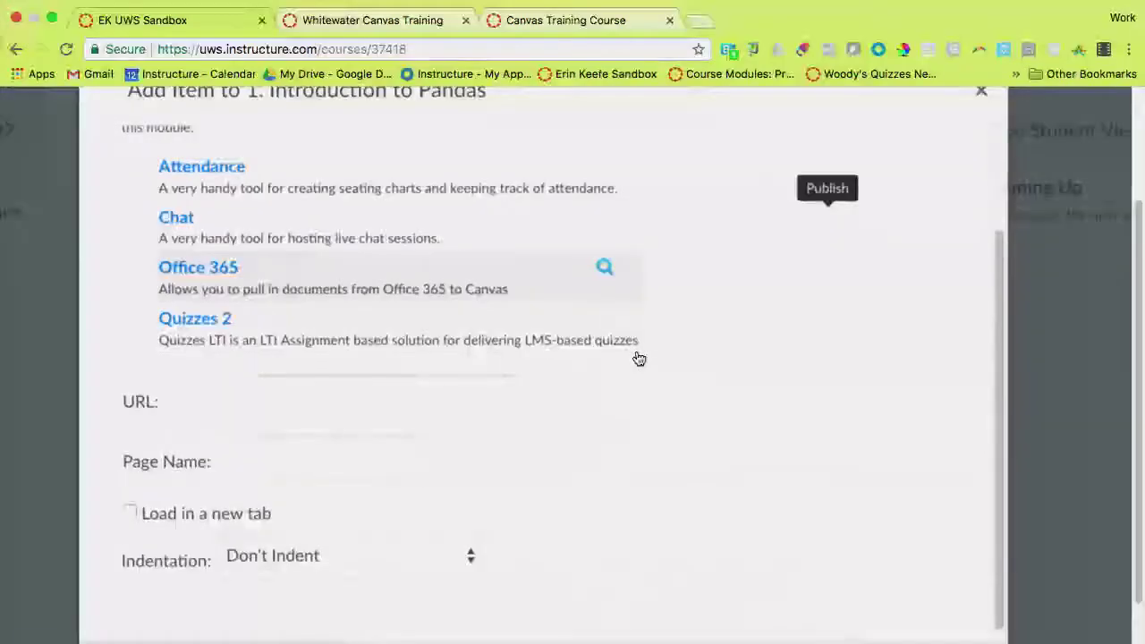
pyautogui.click(604, 268)
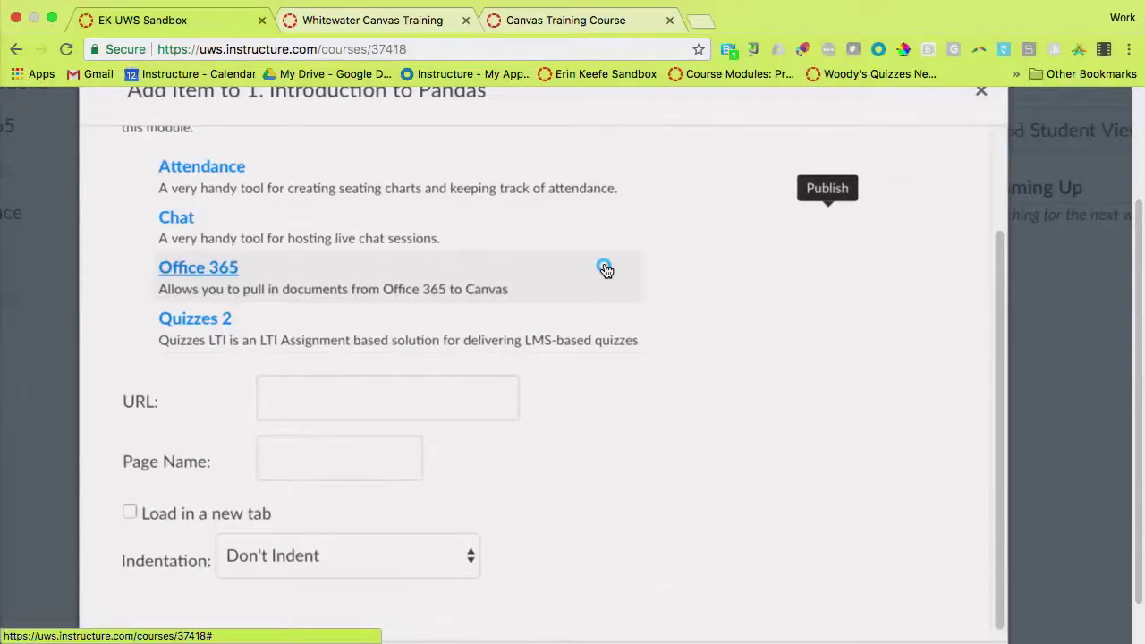
pyautogui.scroll(2, 620, 279)
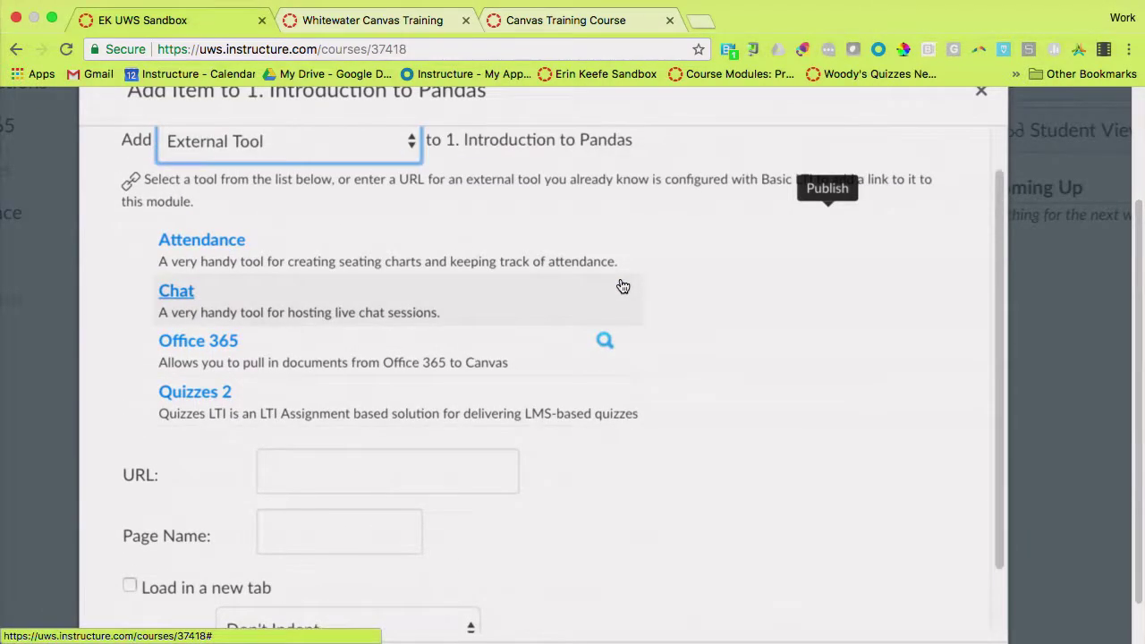
pyautogui.scroll(-2, 620, 284)
pyautogui.click(604, 287)
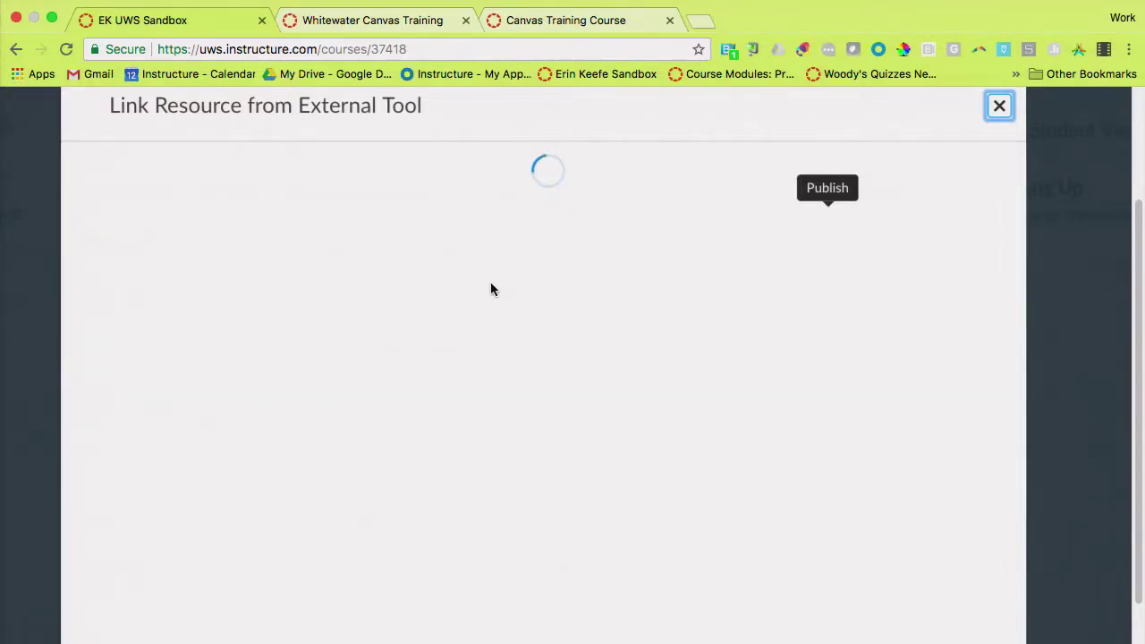
pyautogui.click(999, 106)
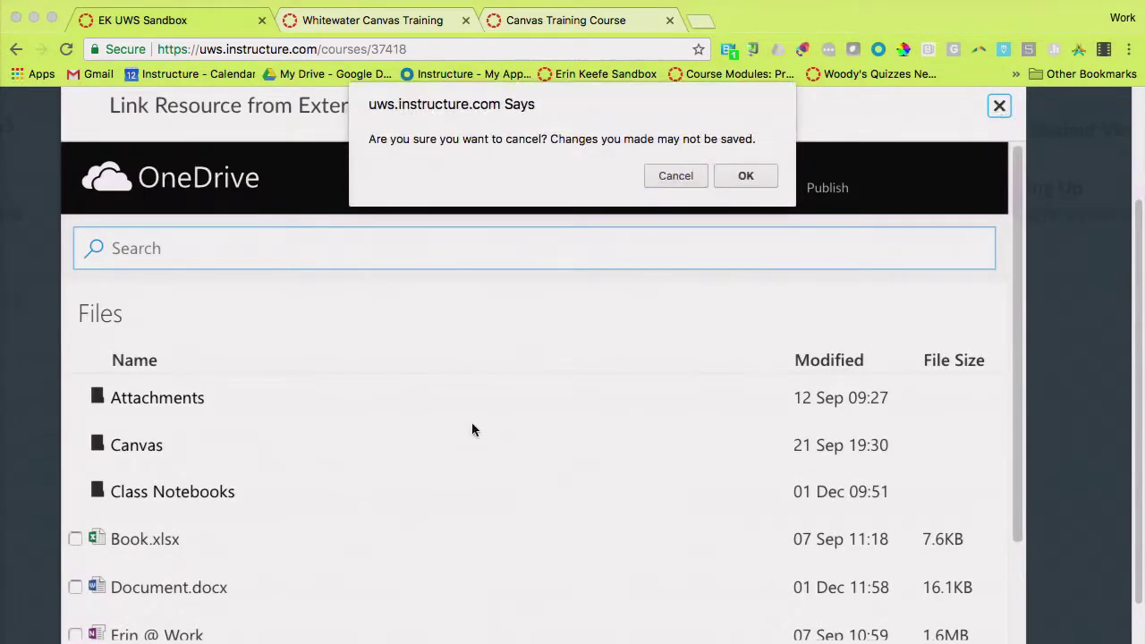
pyautogui.click(675, 176)
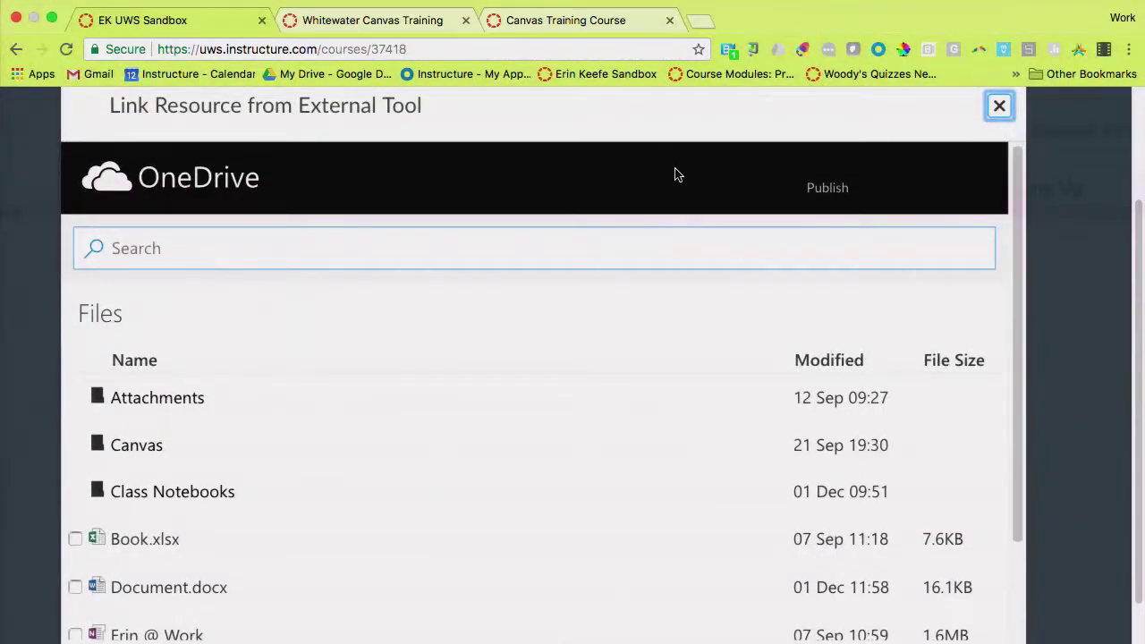
pyautogui.scroll(3, 1042, 186)
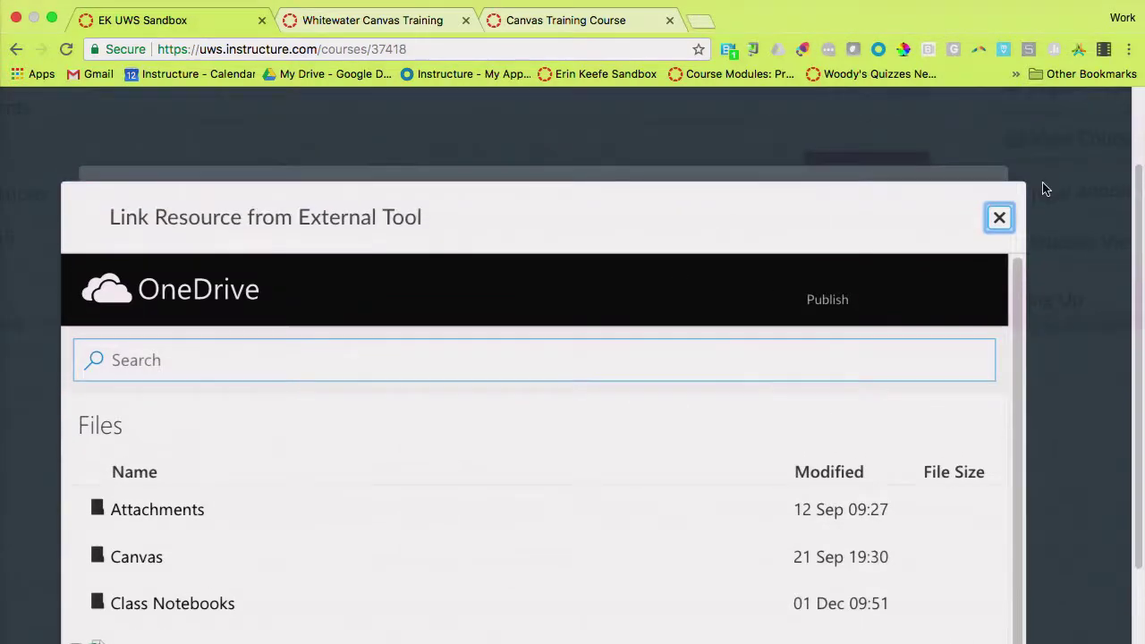
pyautogui.click(1002, 217)
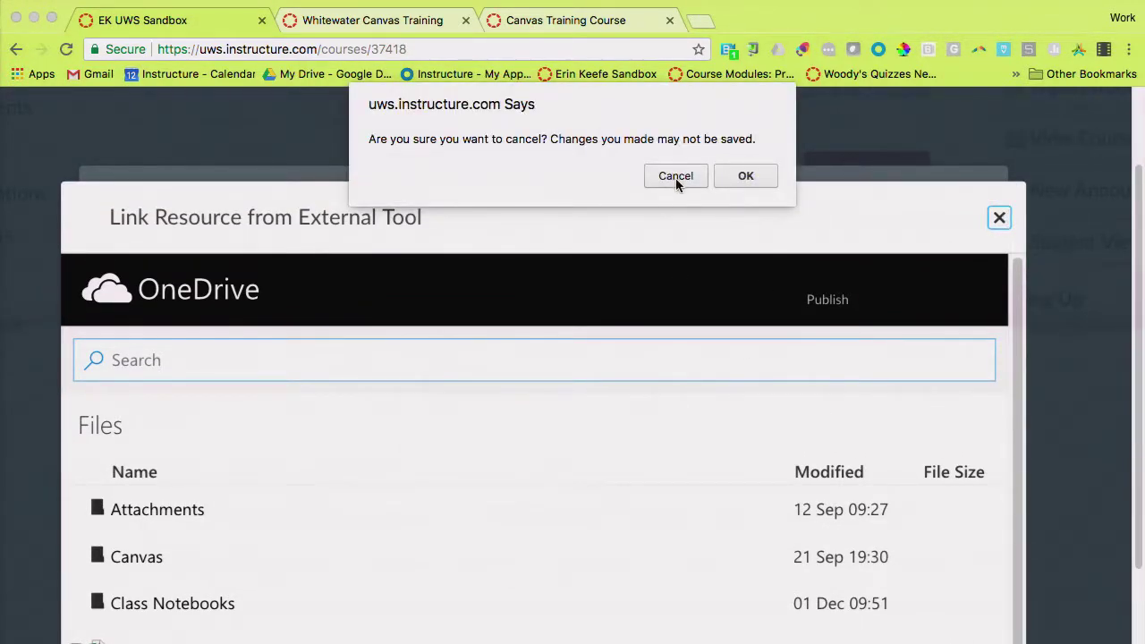
pyautogui.click(743, 176)
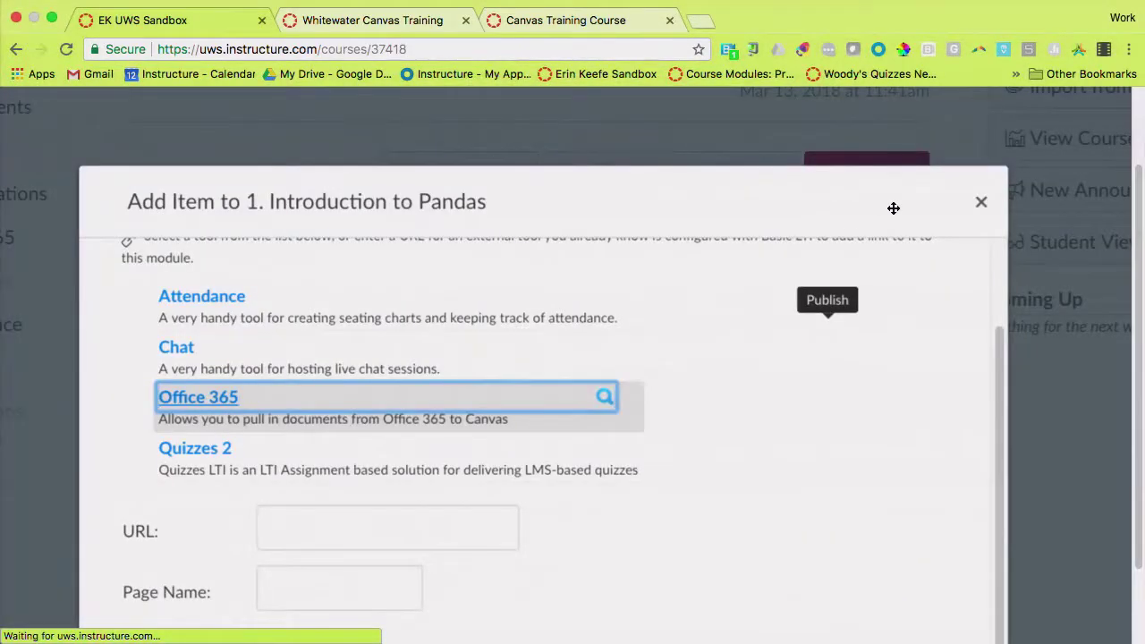
pyautogui.click(981, 203)
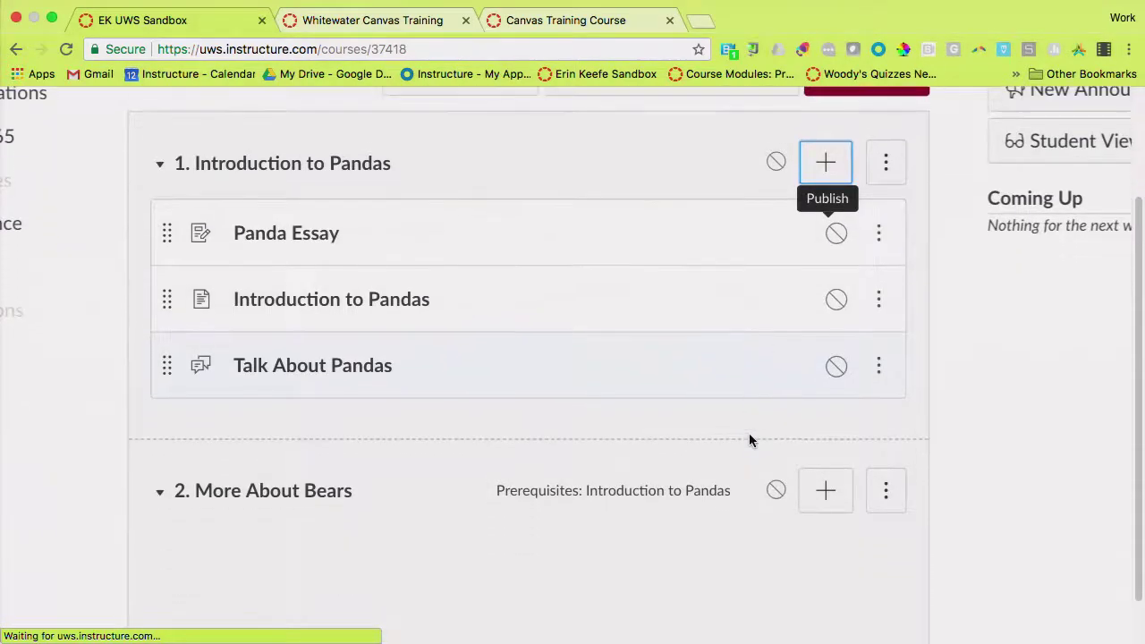
# Reopen the new item form for the 1. Introduction to Pandas module and check the item types, keeping External Tool
pyautogui.click(821, 300)
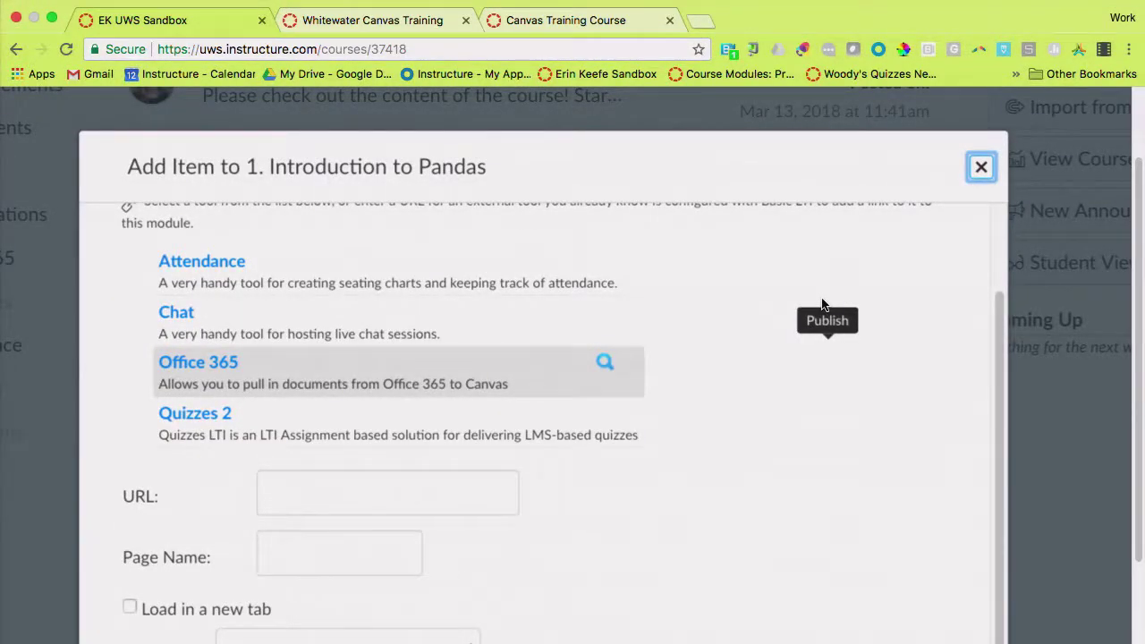
pyautogui.scroll(3, 822, 305)
pyautogui.click(358, 372)
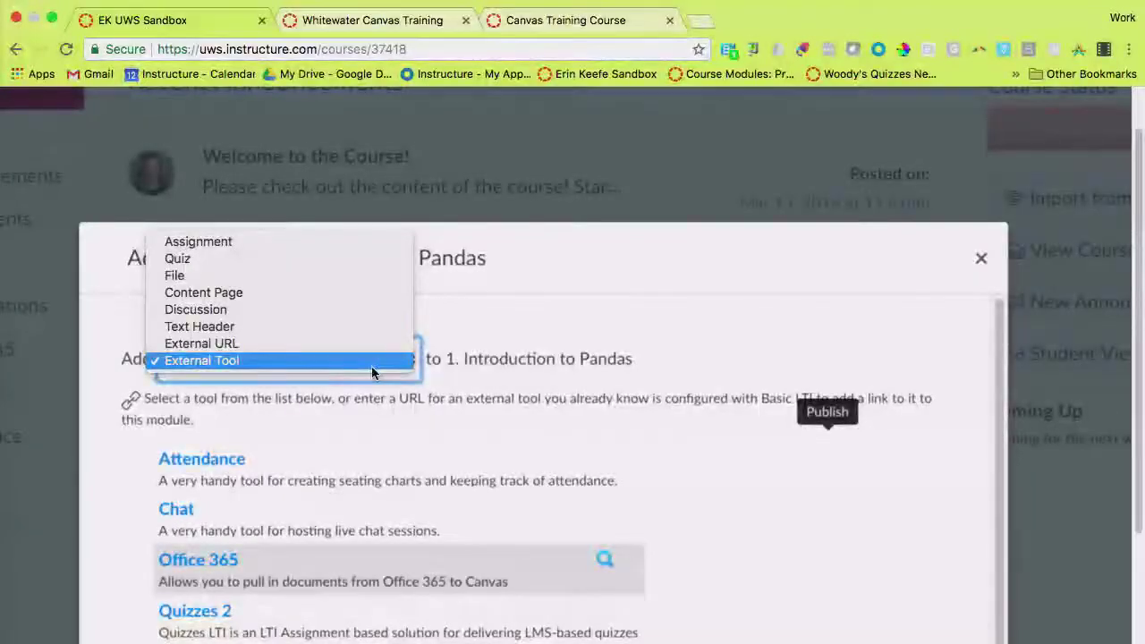
pyautogui.click(662, 413)
pyautogui.scroll(-3, 662, 417)
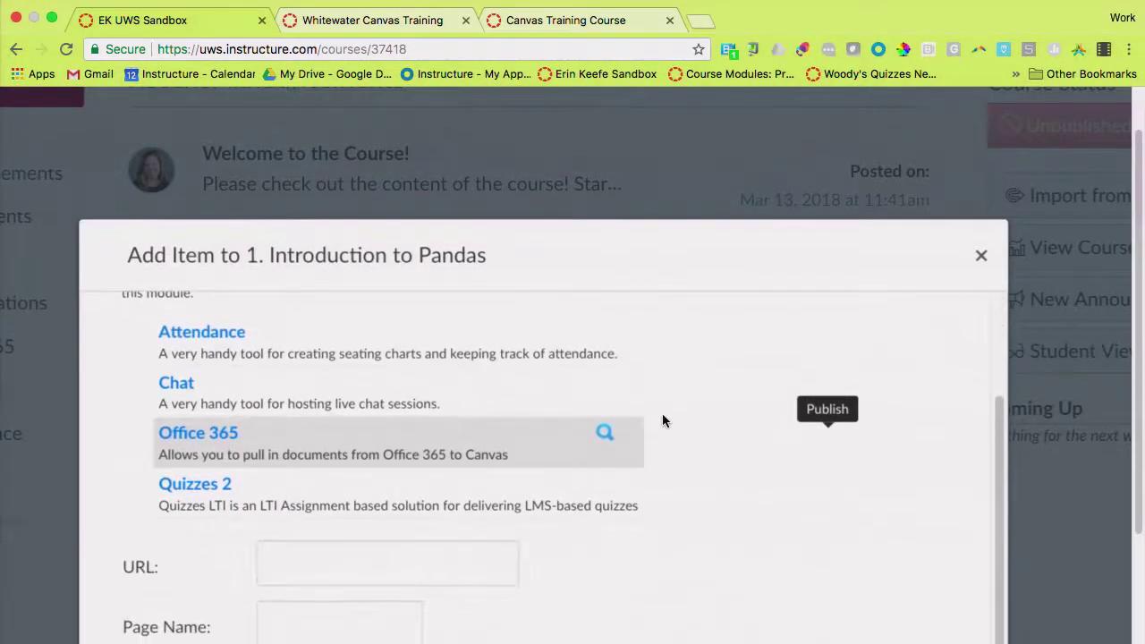
# Attach Pandas Presentation.pptx from Office 365 and add it to the module without indentation
pyautogui.click(605, 438)
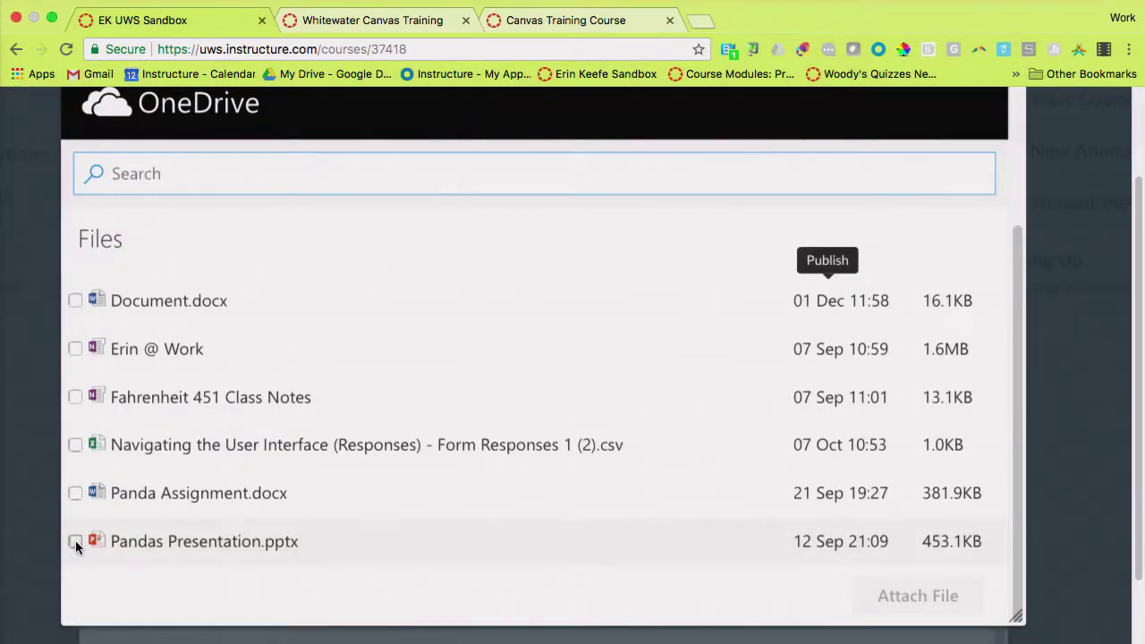
pyautogui.click(76, 541)
pyautogui.click(917, 596)
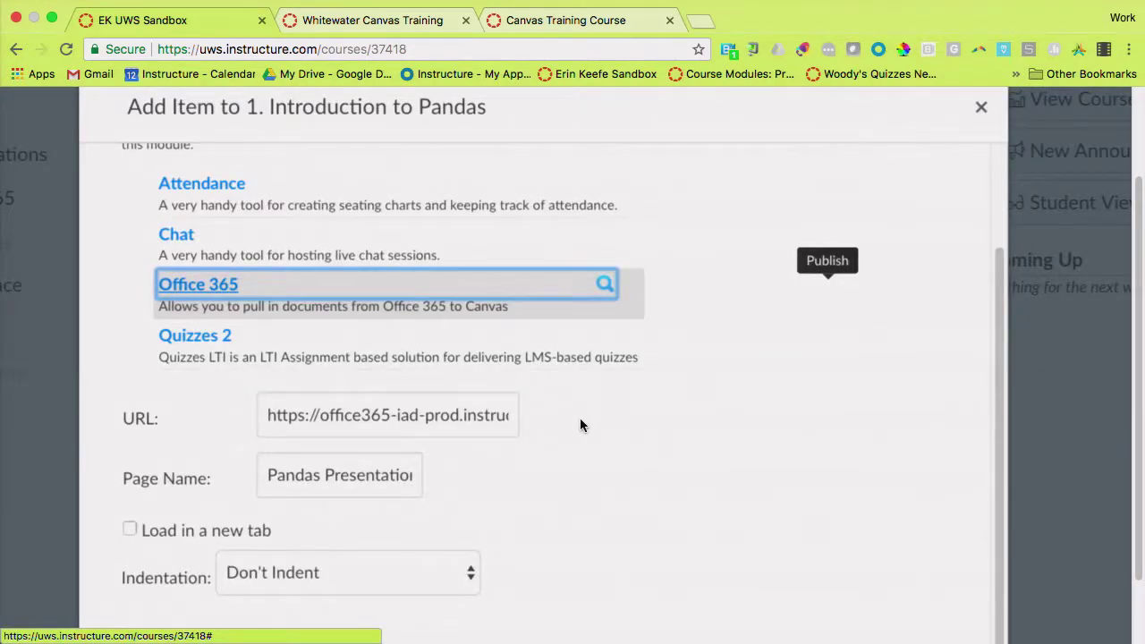
pyautogui.scroll(-3, 627, 427)
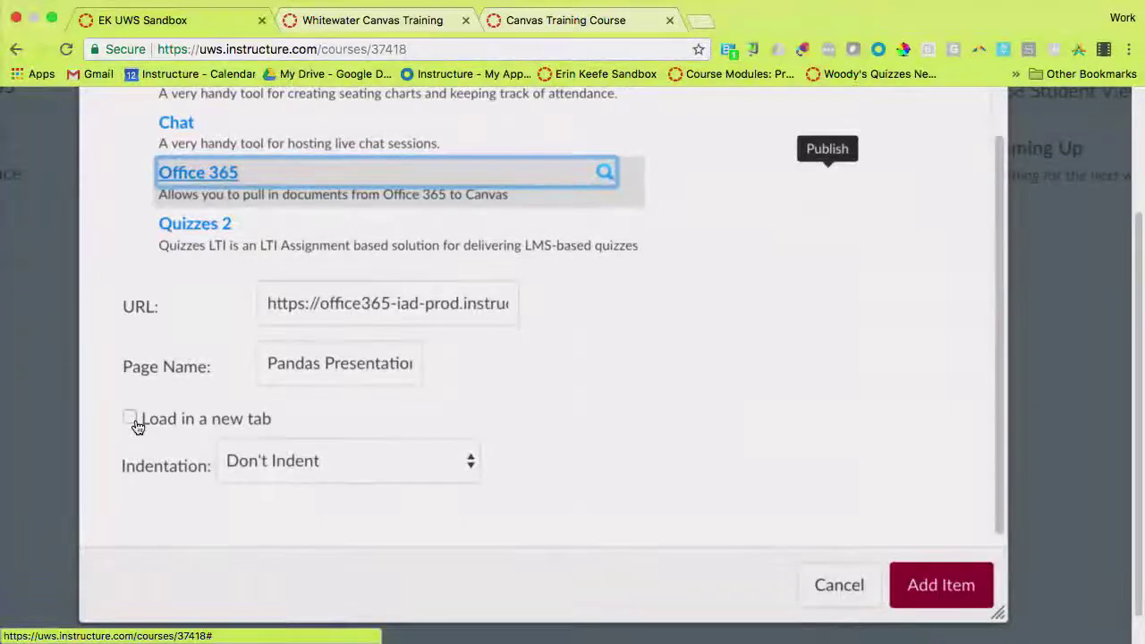
pyautogui.click(925, 605)
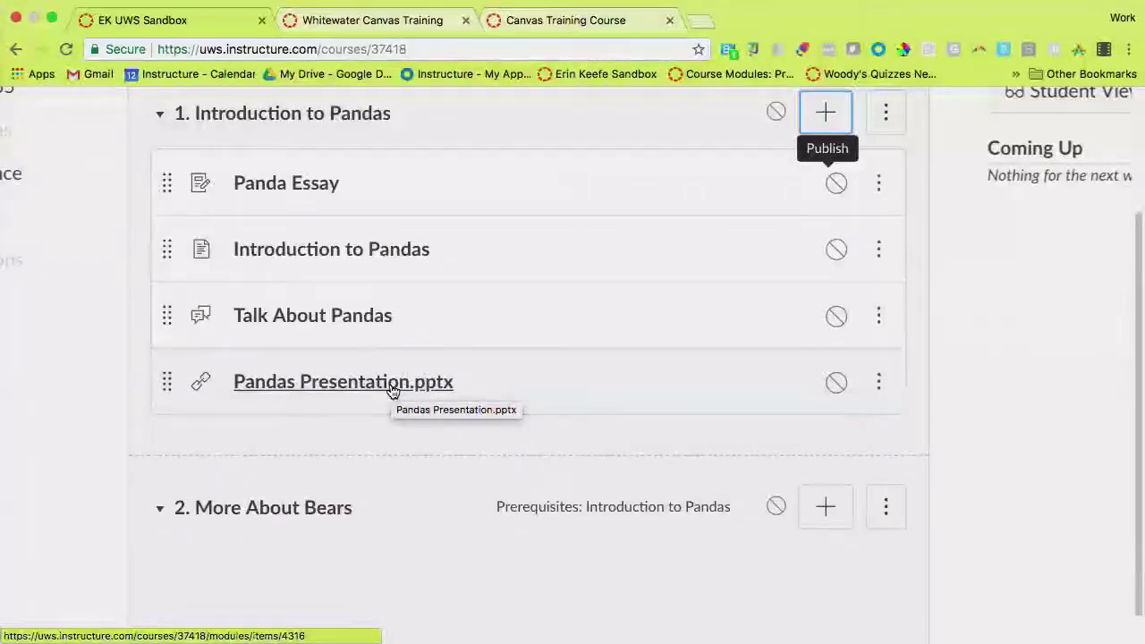
# Move the Talk About Pandas discussion below Pandas Presentation.pptx in the first module and open the presentation's item options
pyautogui.scroll(2, 485, 295)
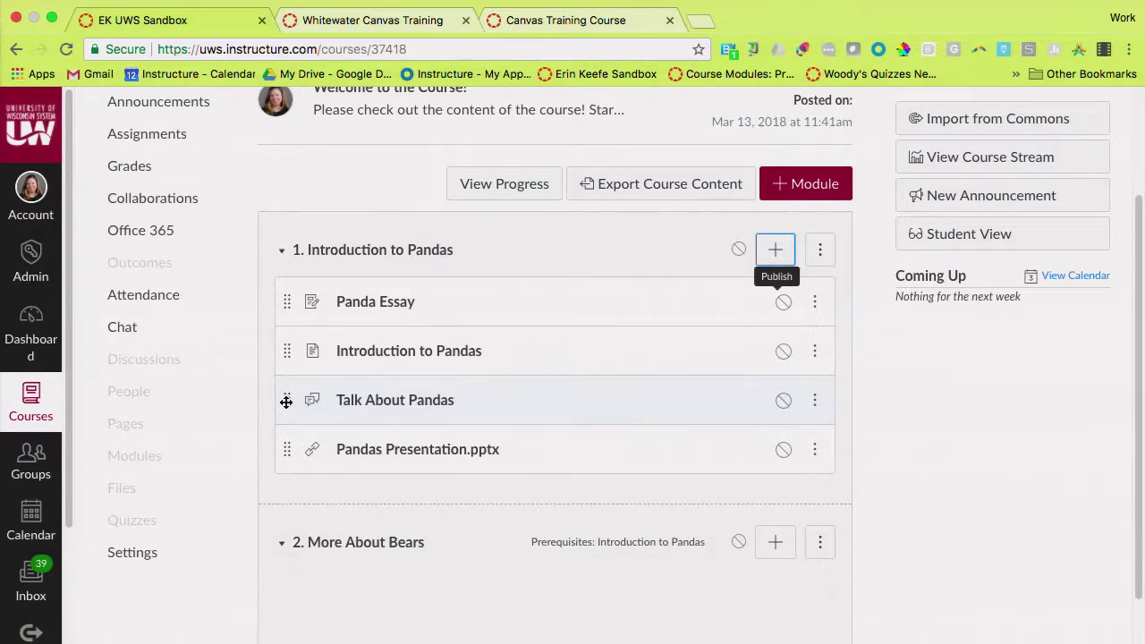
pyautogui.moveTo(286, 396); pyautogui.dragTo(292, 449)
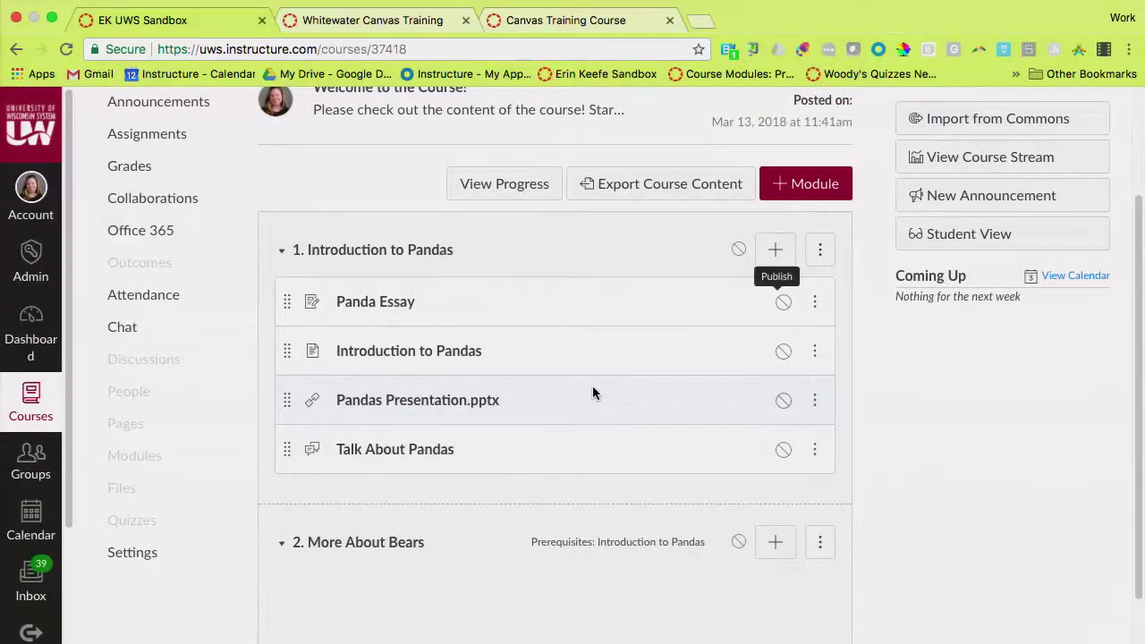
pyautogui.click(817, 403)
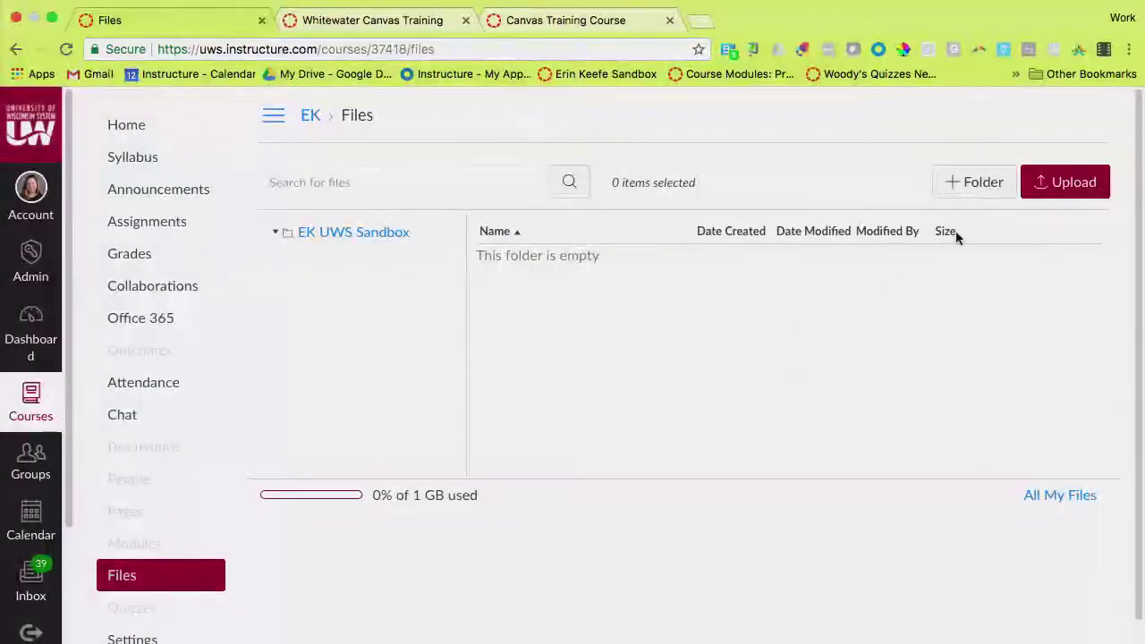
# Upload the ABOUT THE GIANT PANDA PDF from the PANDAS folder to the course files
pyautogui.click(1081, 188)
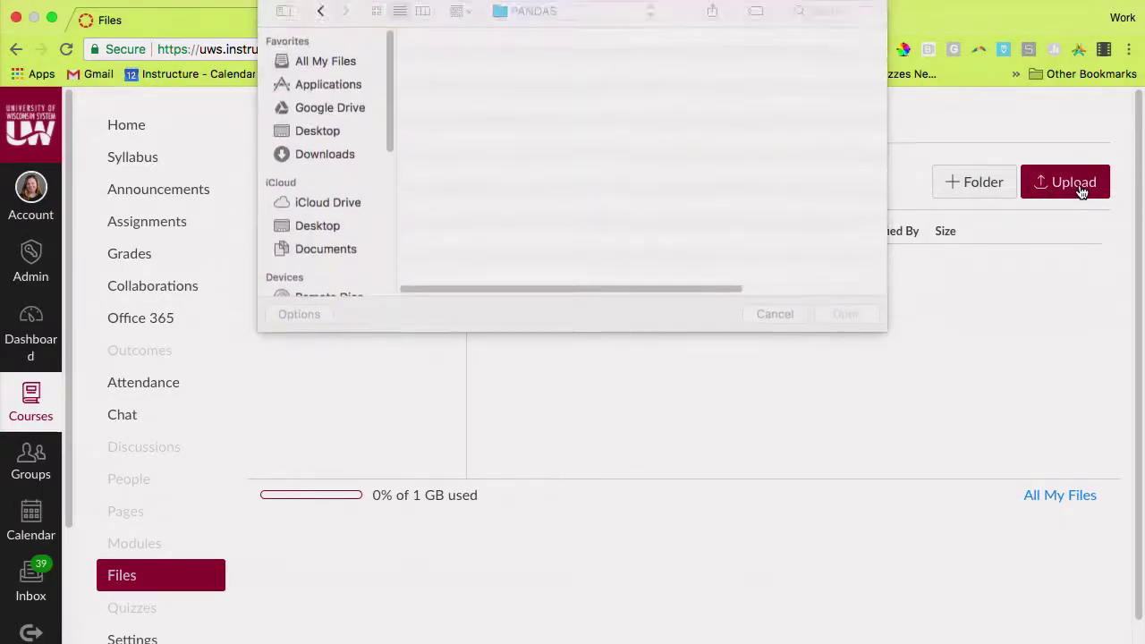
pyautogui.scroll(-3, 517, 116)
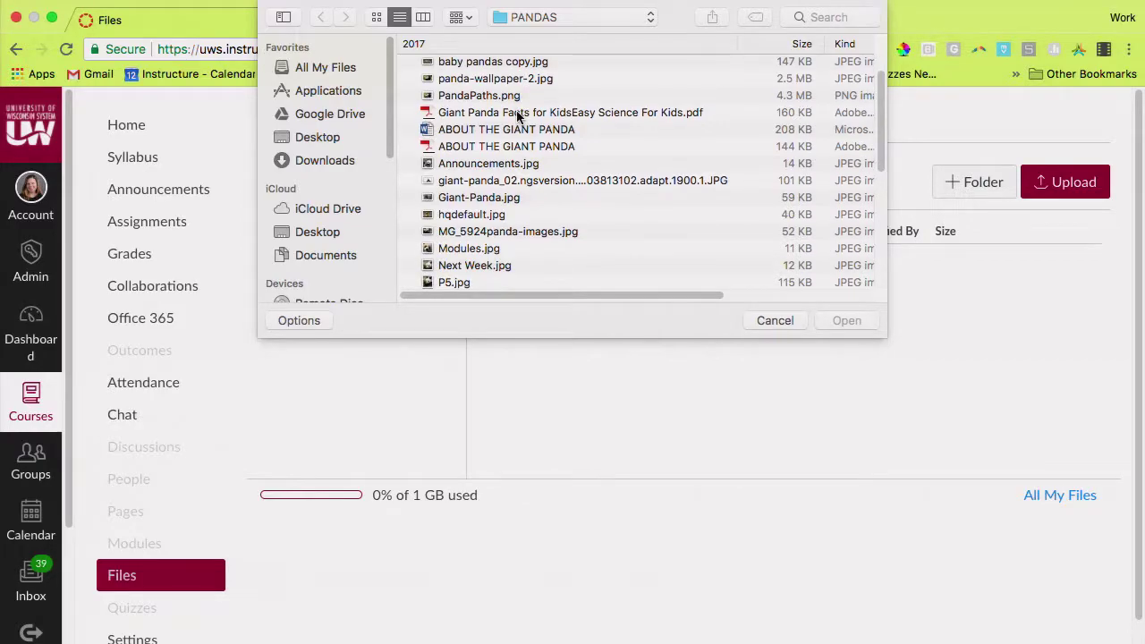
pyautogui.scroll(2, 517, 116)
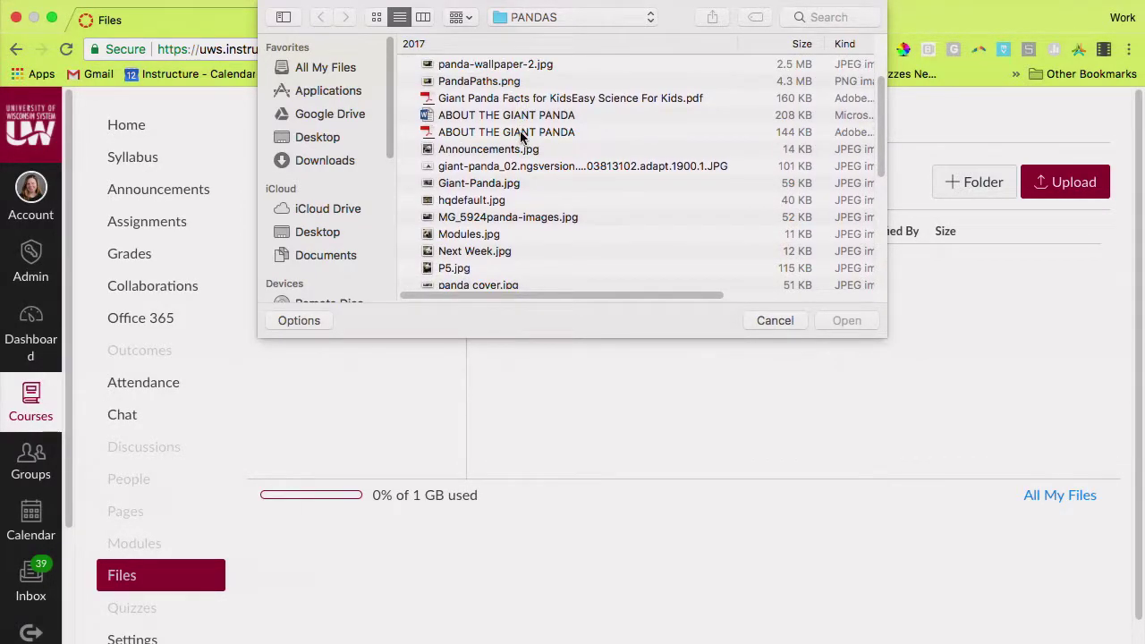
pyautogui.click(520, 132)
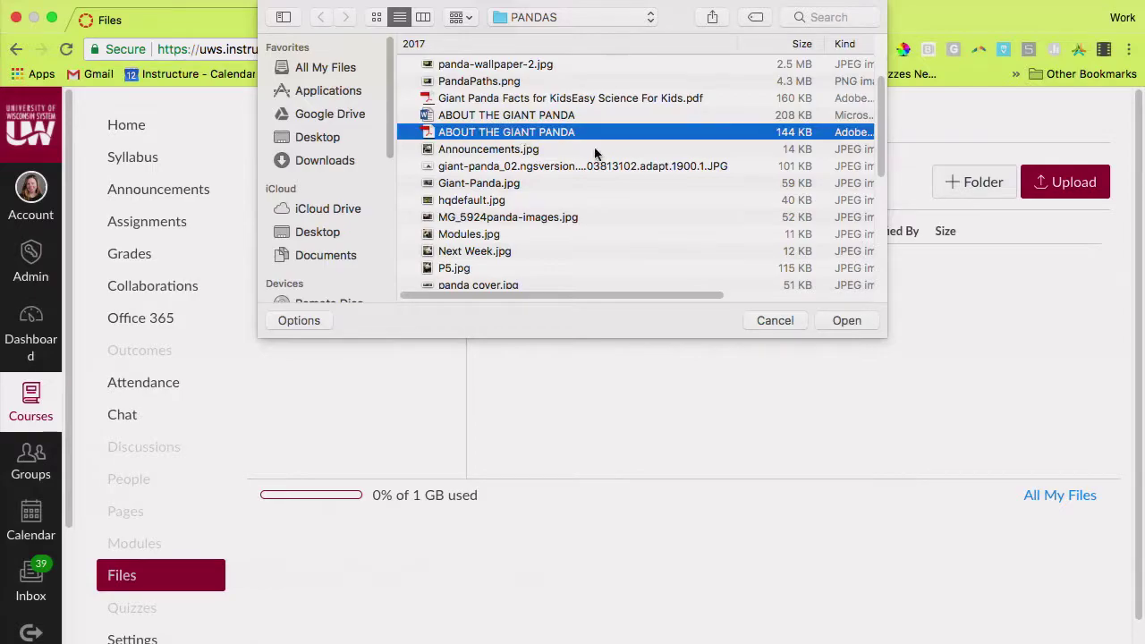
pyautogui.click(841, 325)
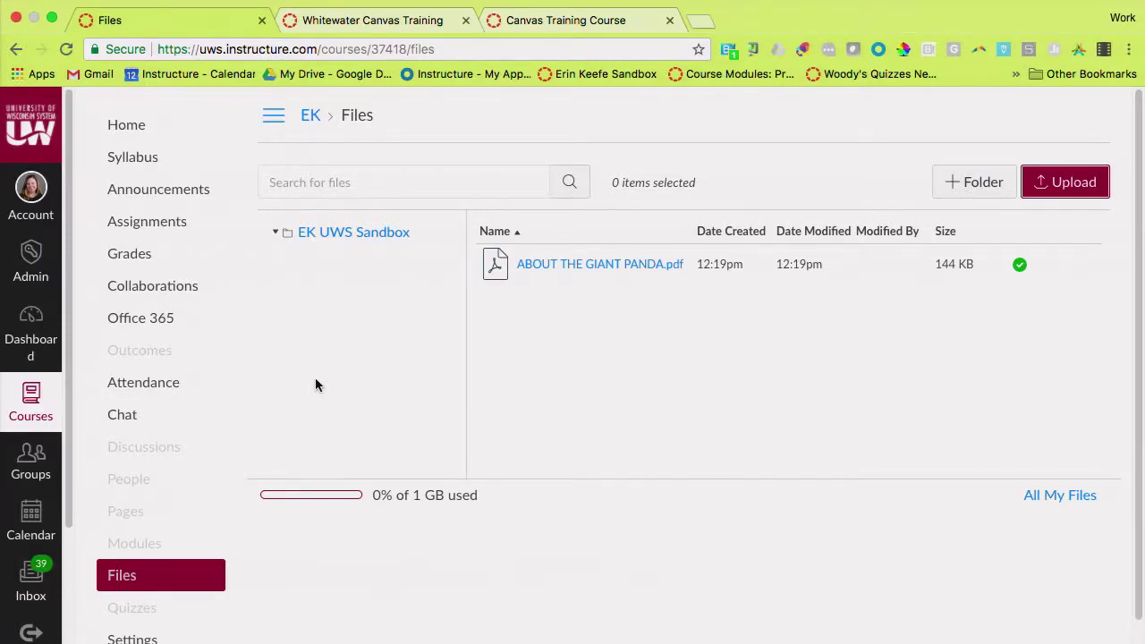
# Upload the run of files from panda header.jpg through the ABOUT THE GIANT PANDA Word document to the course files together
pyautogui.click(1070, 192)
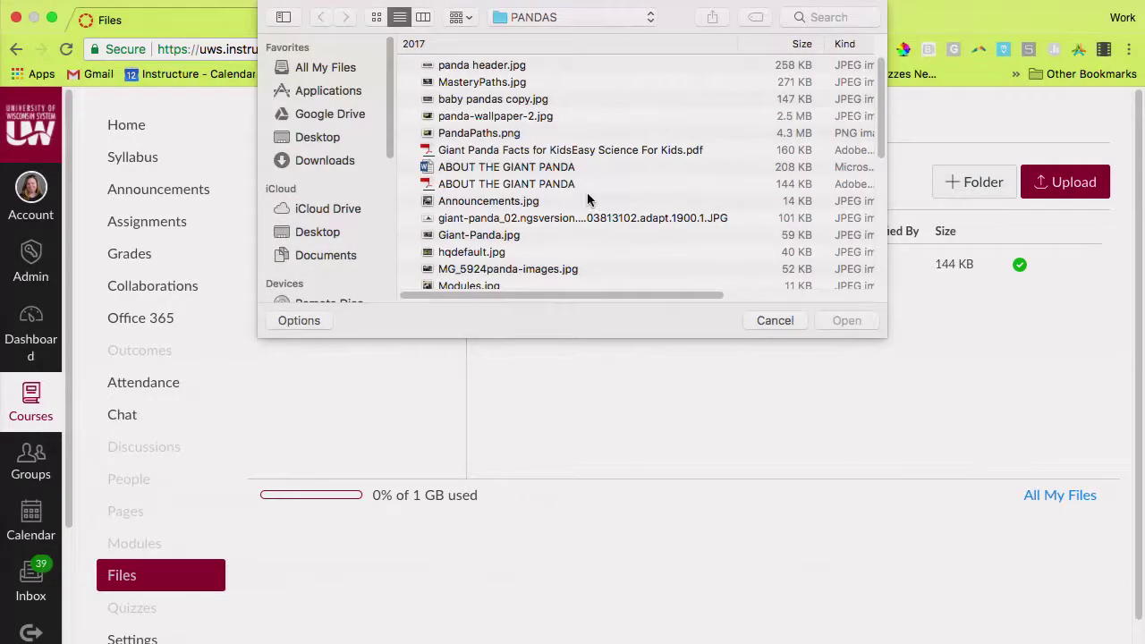
pyautogui.click(510, 68)
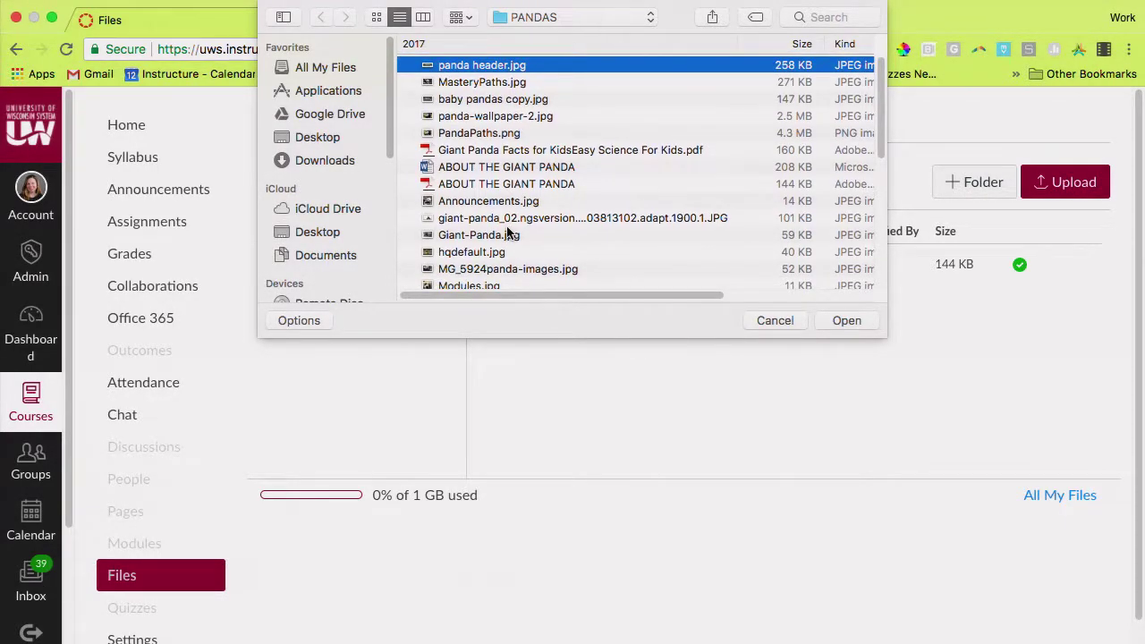
pyautogui.keyDown('shift'); pyautogui.click(508, 167); pyautogui.keyUp('shift')
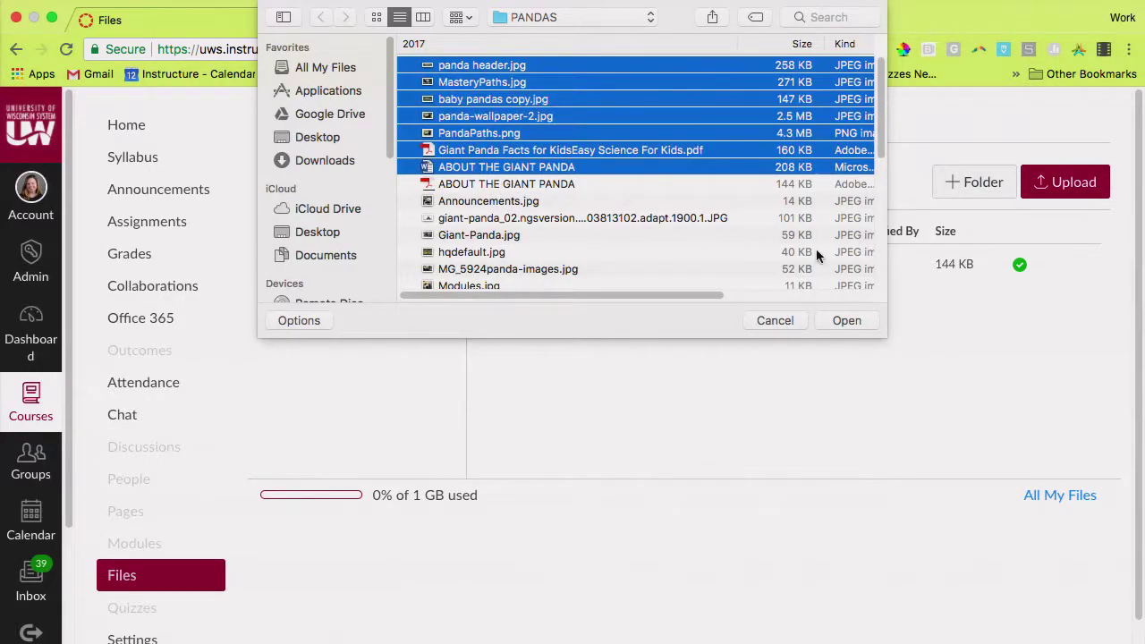
pyautogui.click(832, 320)
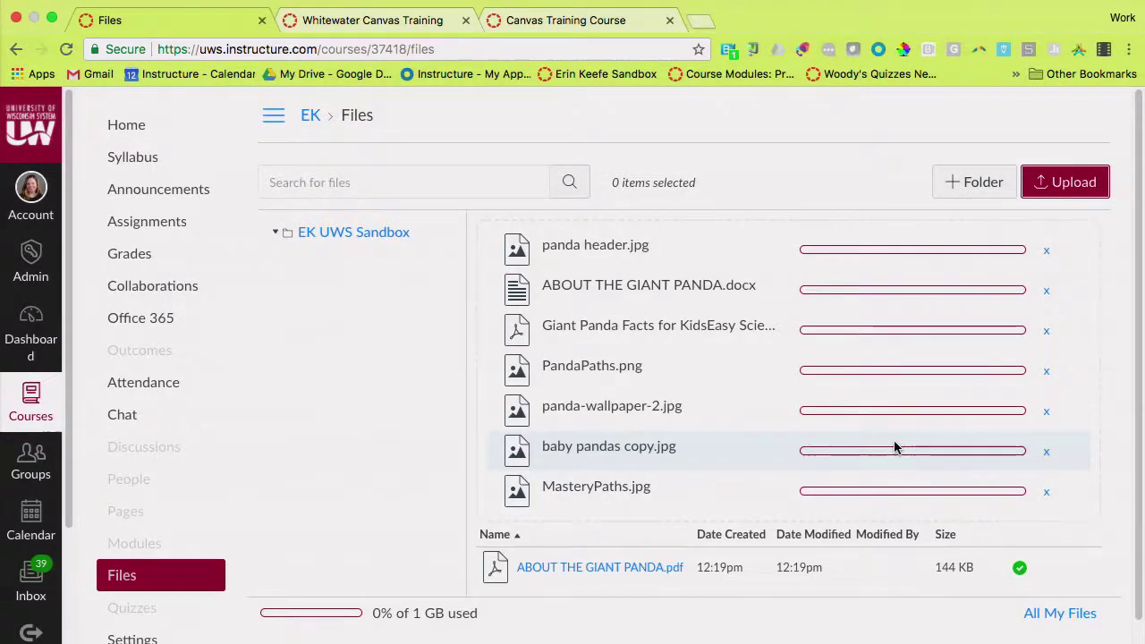
# Examine the list of uploaded course files and the storage quota usage below it
pyautogui.scroll(-1, 894, 444)
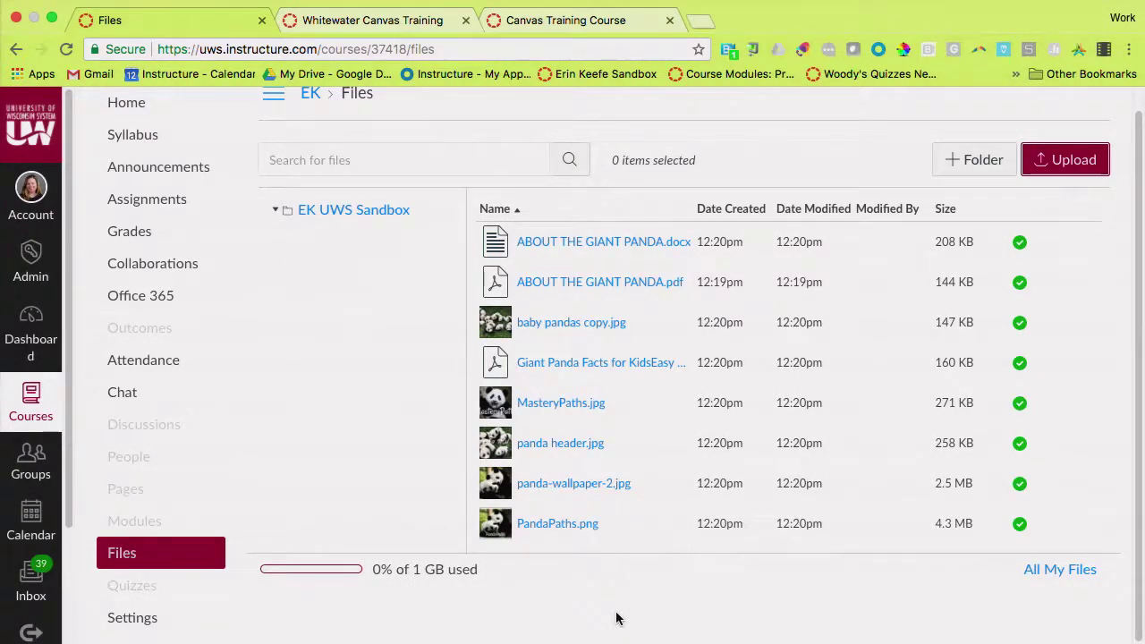
pyautogui.scroll(1, 400, 503)
pyautogui.scroll(-1, 400, 503)
pyautogui.scroll(3, 357, 578)
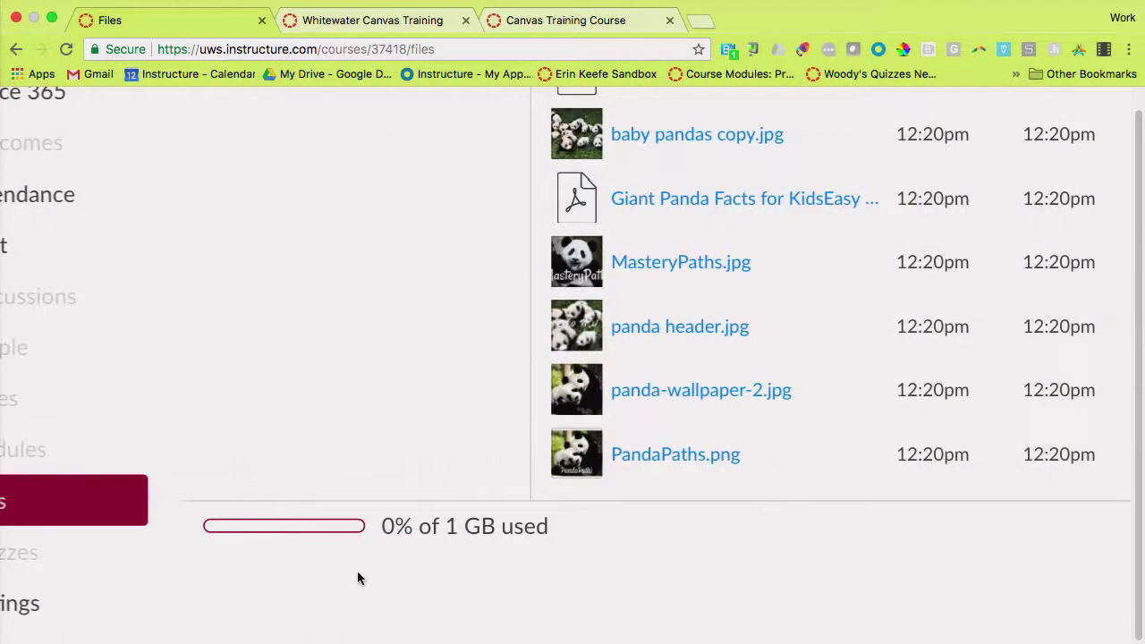
pyautogui.scroll(3, 357, 569)
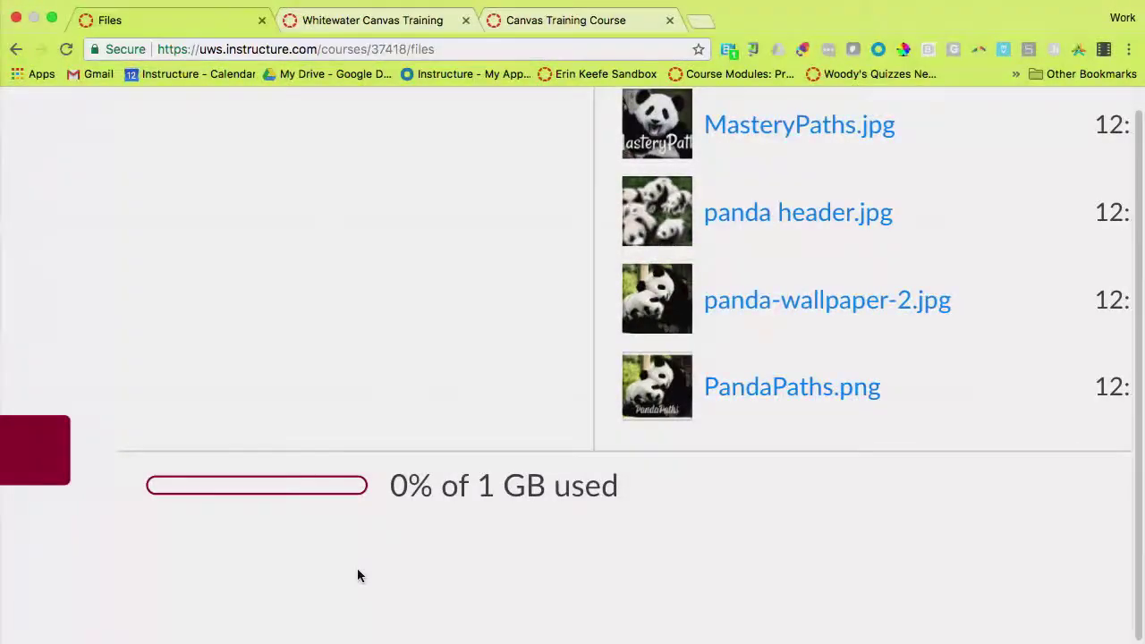
pyautogui.scroll(-5, 358, 572)
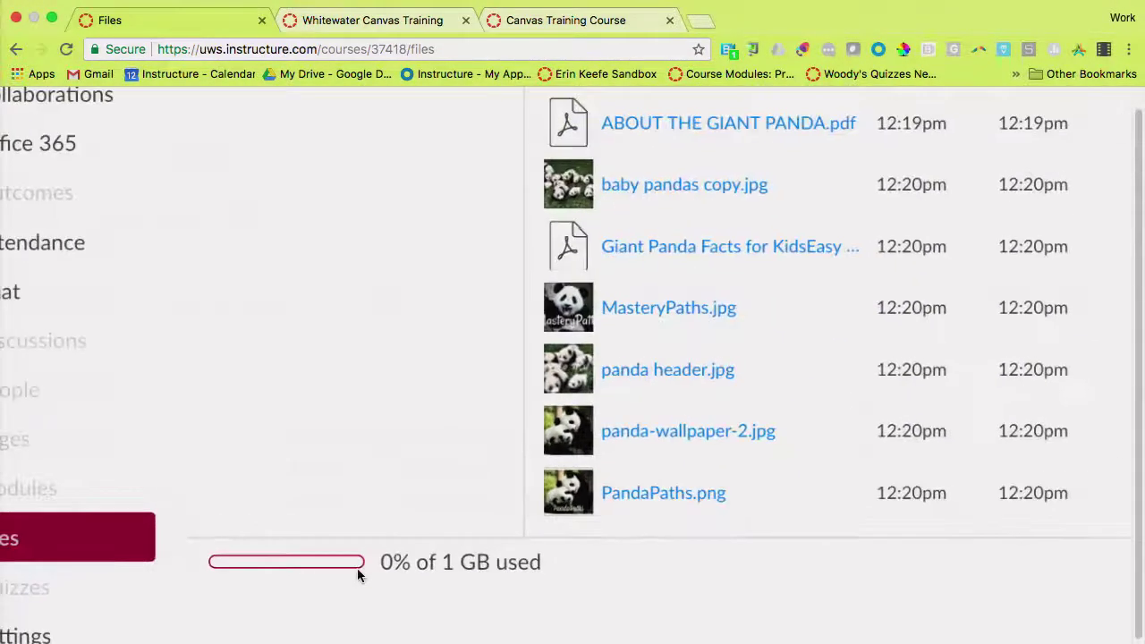
pyautogui.scroll(1, 427, 416)
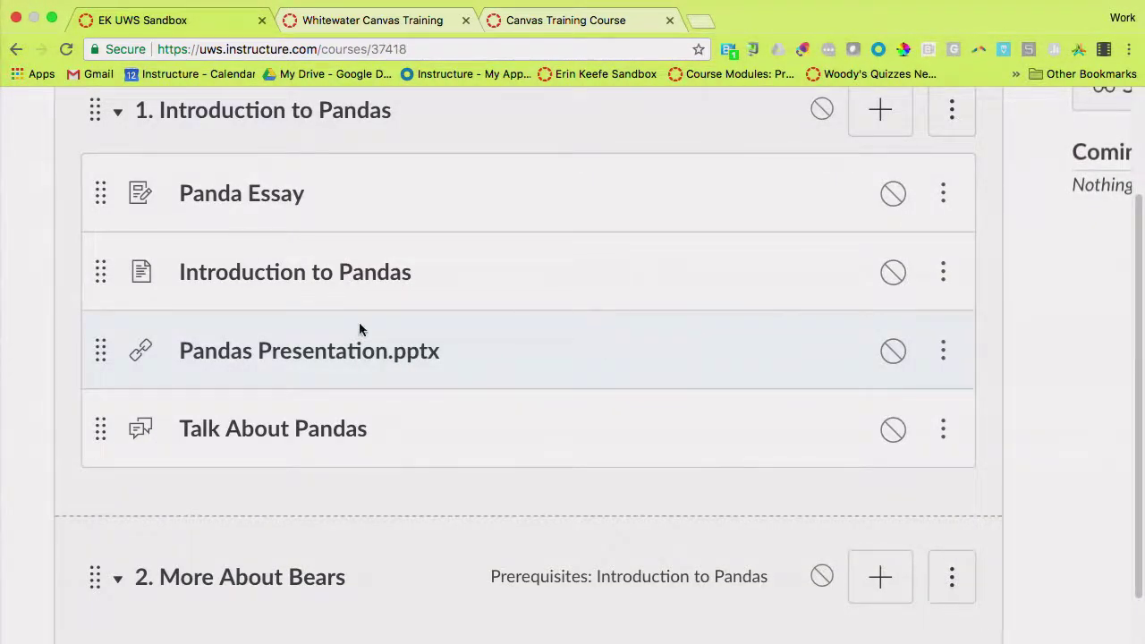
# Reorder the first module so the Introduction to Pandas page comes first and the Talk About Pandas discussion second
pyautogui.moveTo(101, 277); pyautogui.dragTo(105, 182)
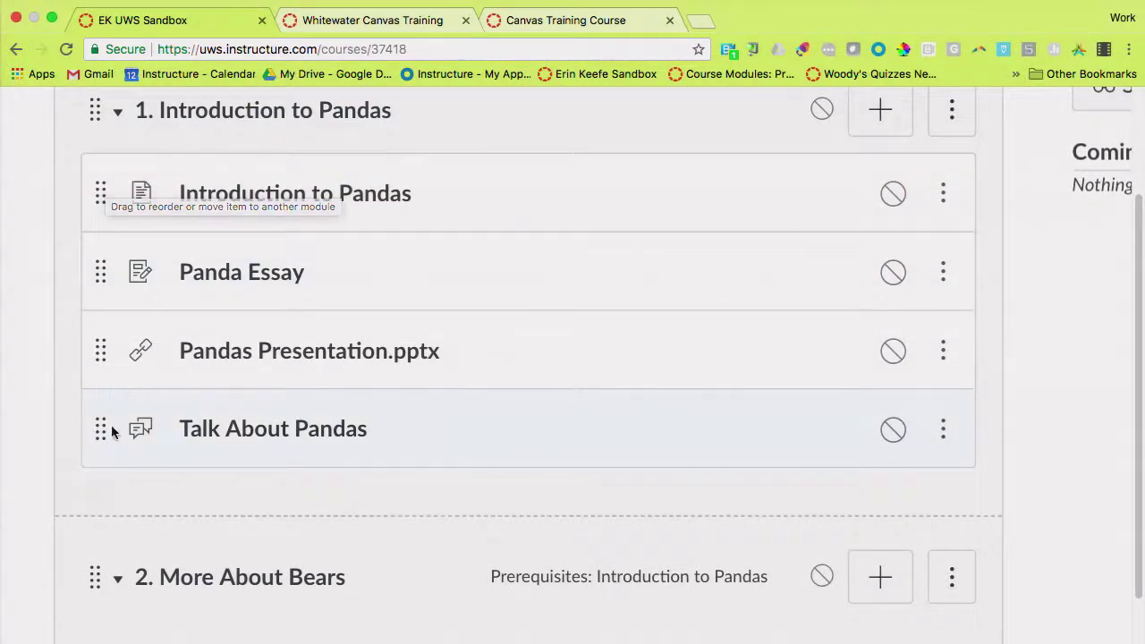
pyautogui.moveTo(101, 437); pyautogui.dragTo(114, 263)
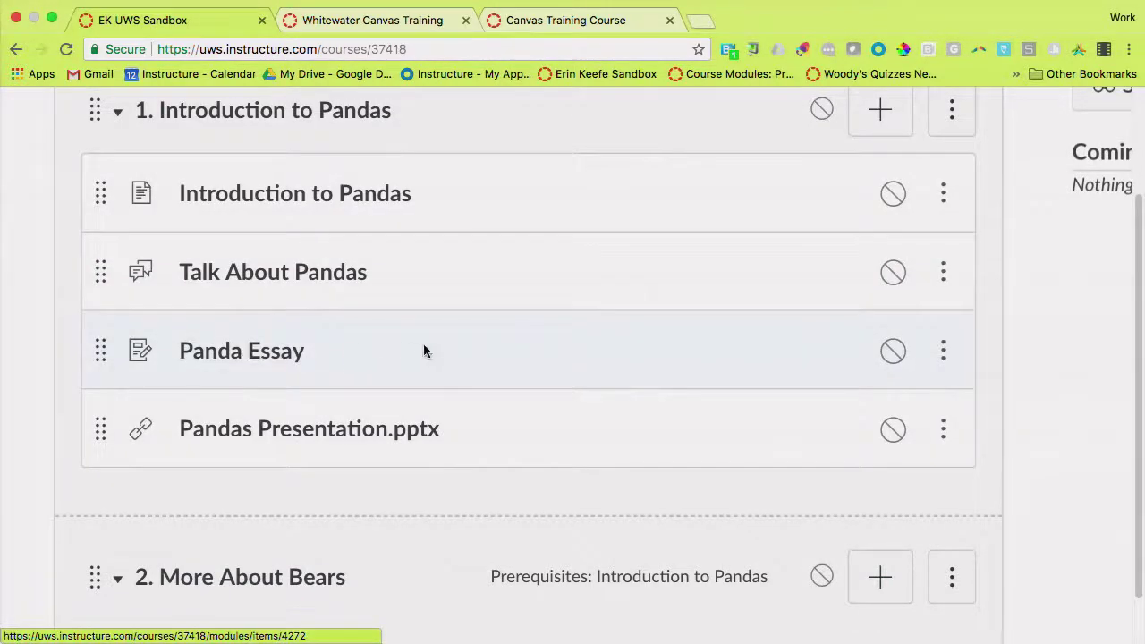
pyautogui.scroll(2, 423, 350)
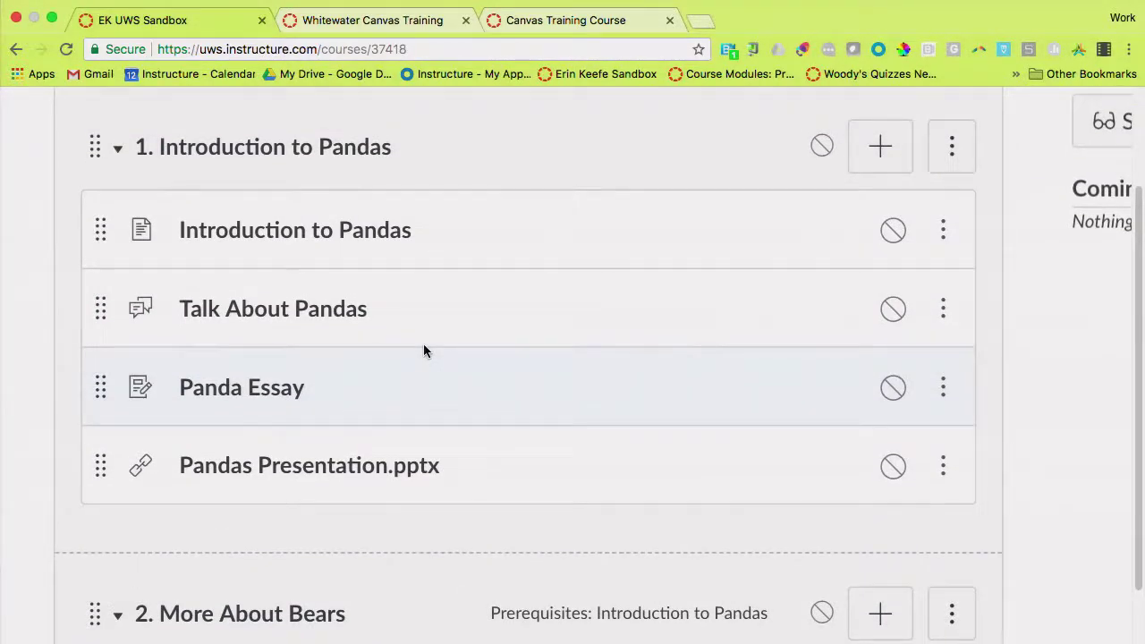
pyautogui.scroll(1, 524, 334)
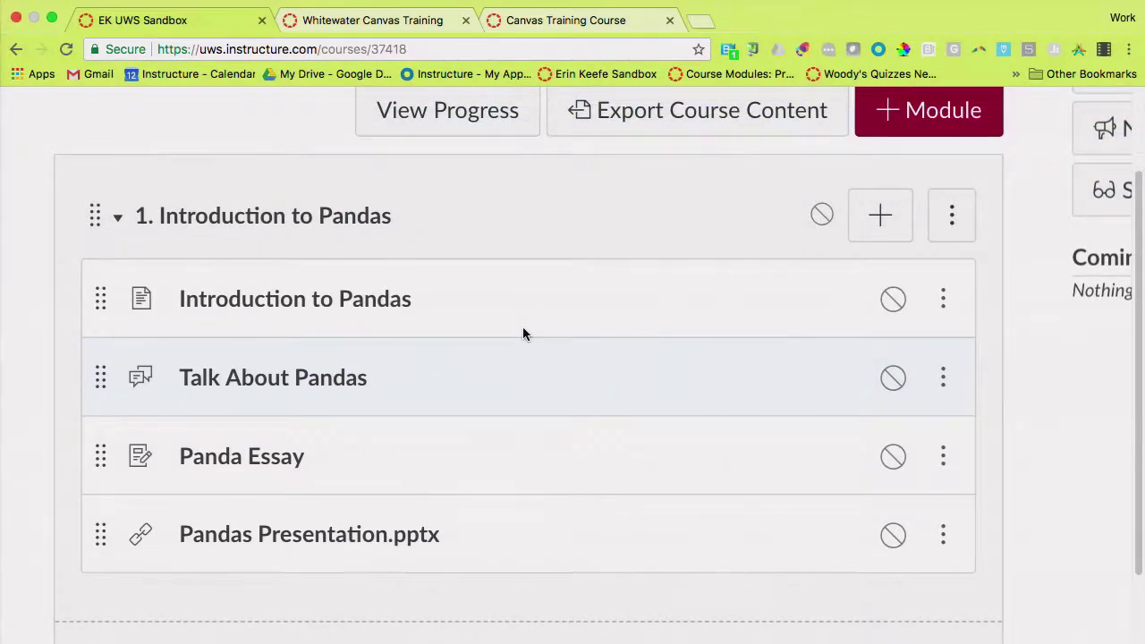